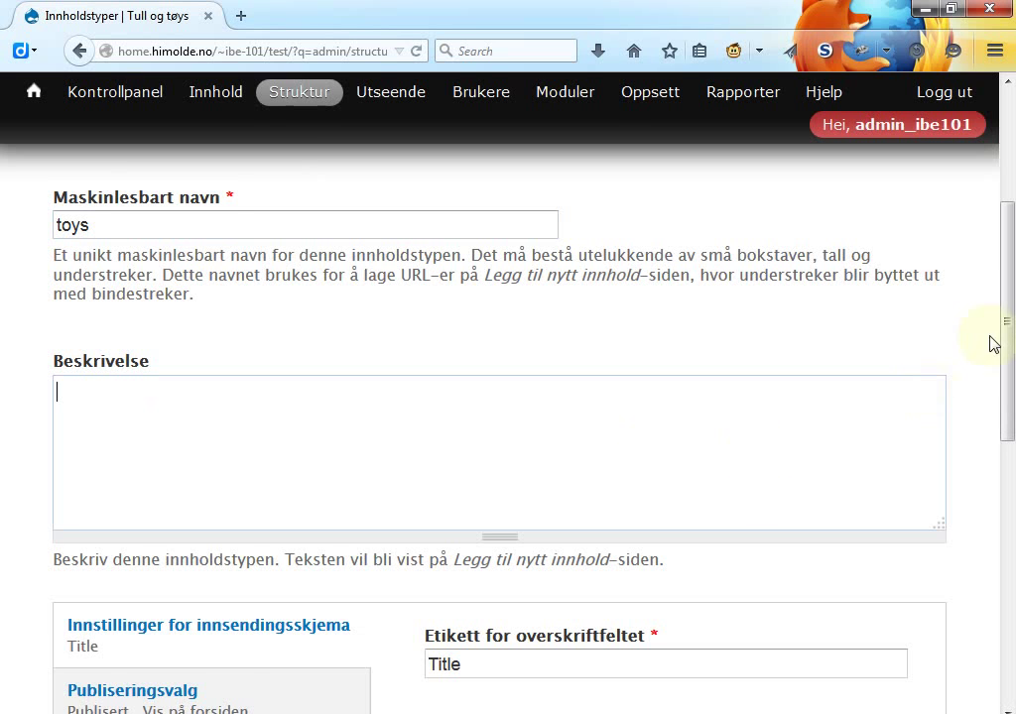
# Set the title field label of the new content type to "Navn" in the submission form settings
pyautogui.moveTo(1007, 350); pyautogui.dragTo(1010, 465)
pyautogui.click(512, 386)
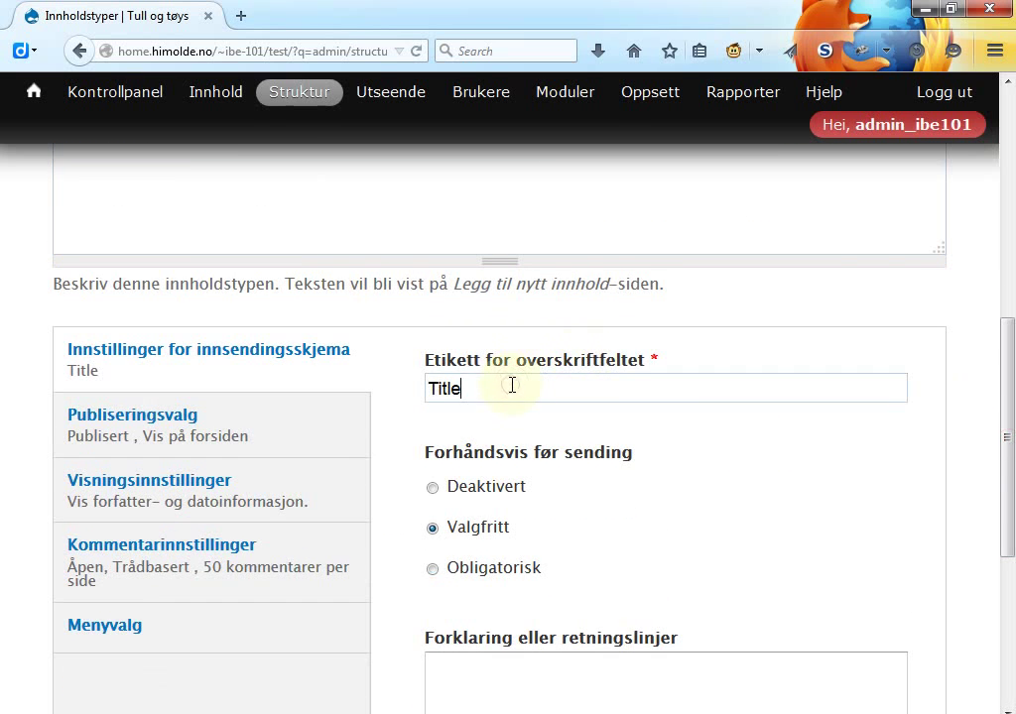
pyautogui.press('BackSpace')
pyautogui.press('BackSpace')
pyautogui.press('BackSpace')
pyautogui.press('BackSpace')
pyautogui.press('BackSpace')
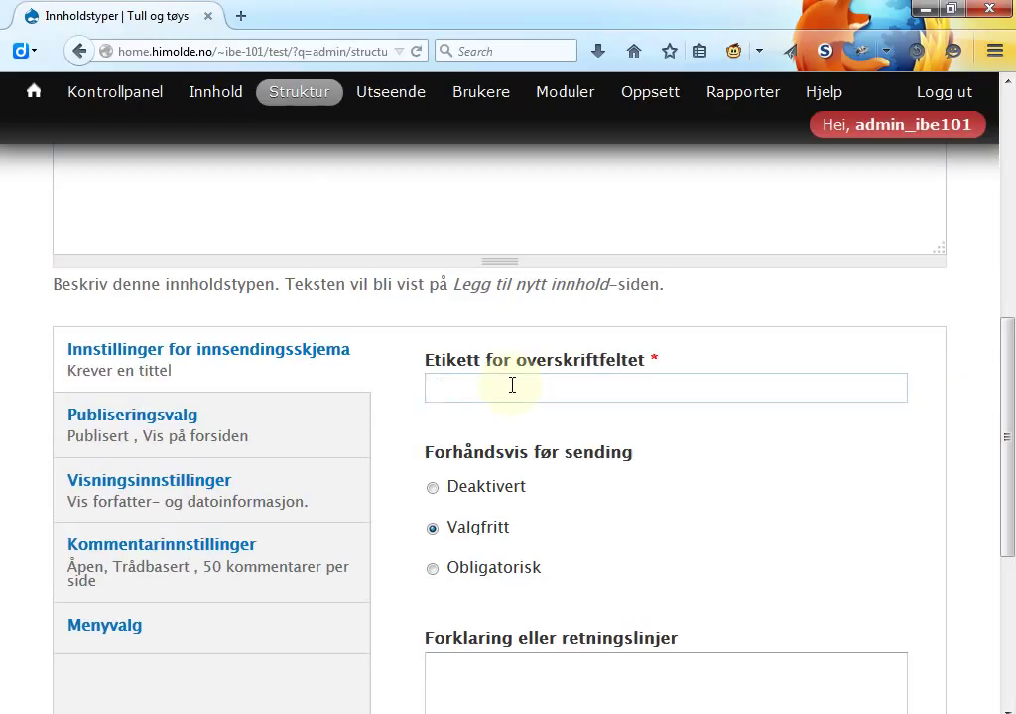
pyautogui.write('Navn')
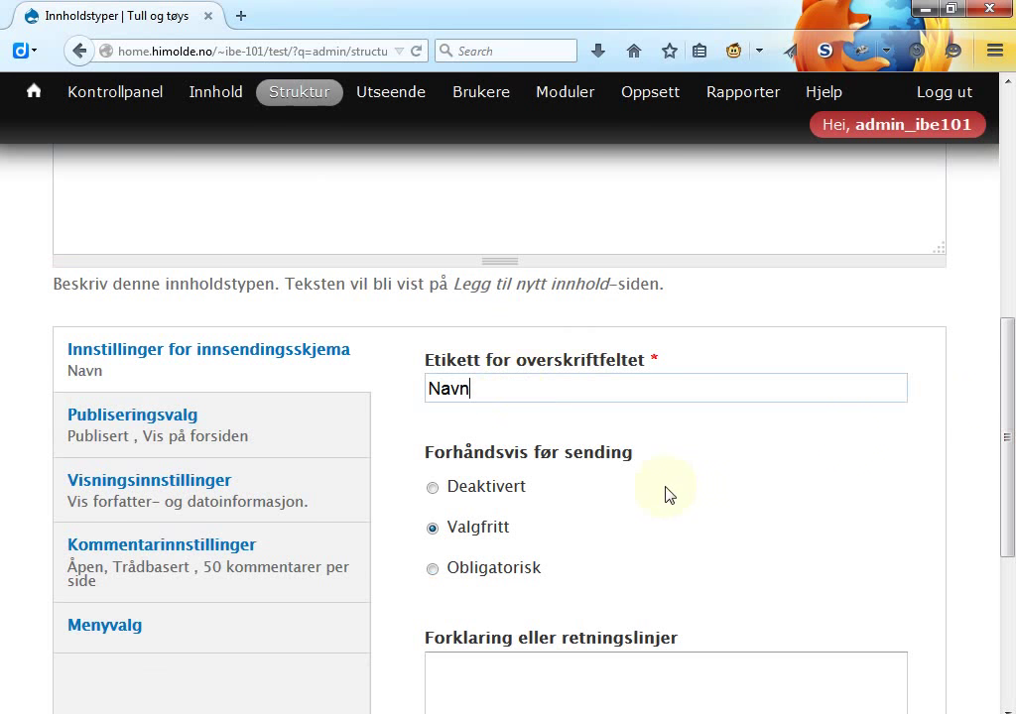
# Set the default comment setting for new content of this type to Stengt
pyautogui.moveTo(1009, 356); pyautogui.dragTo(1011, 446)
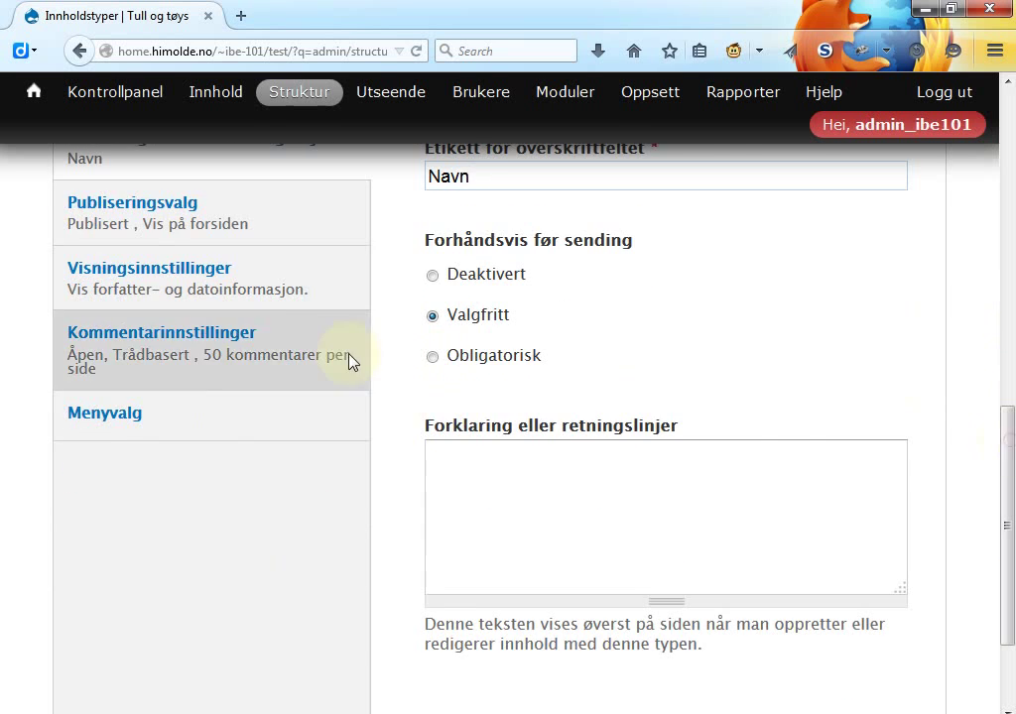
pyautogui.click(212, 355)
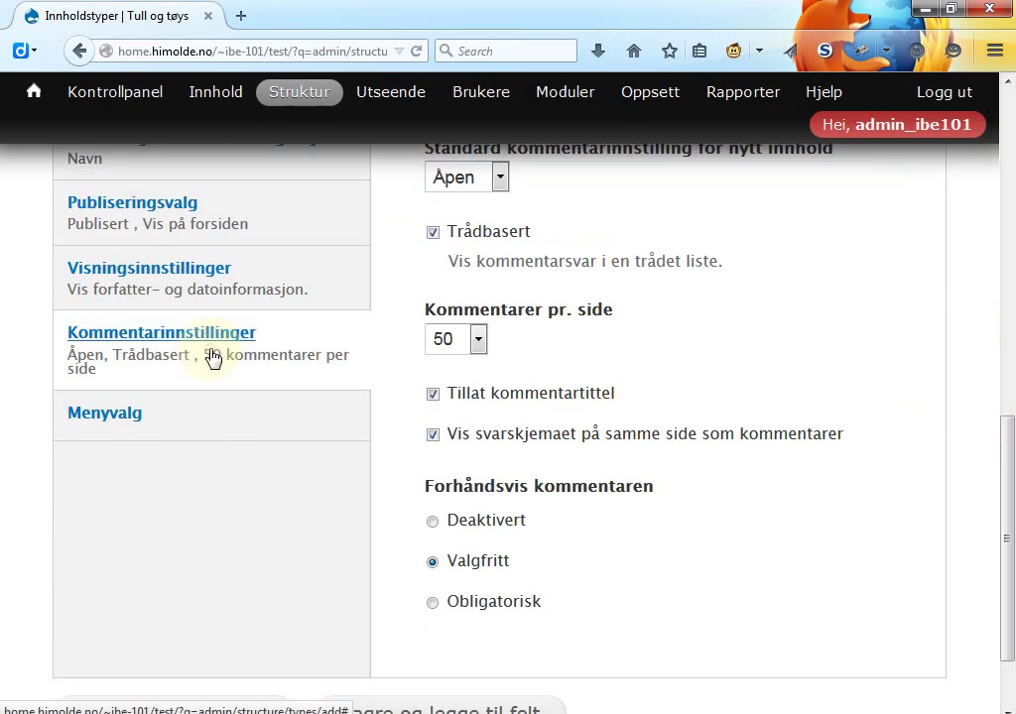
pyautogui.click(500, 178)
pyautogui.click(464, 227)
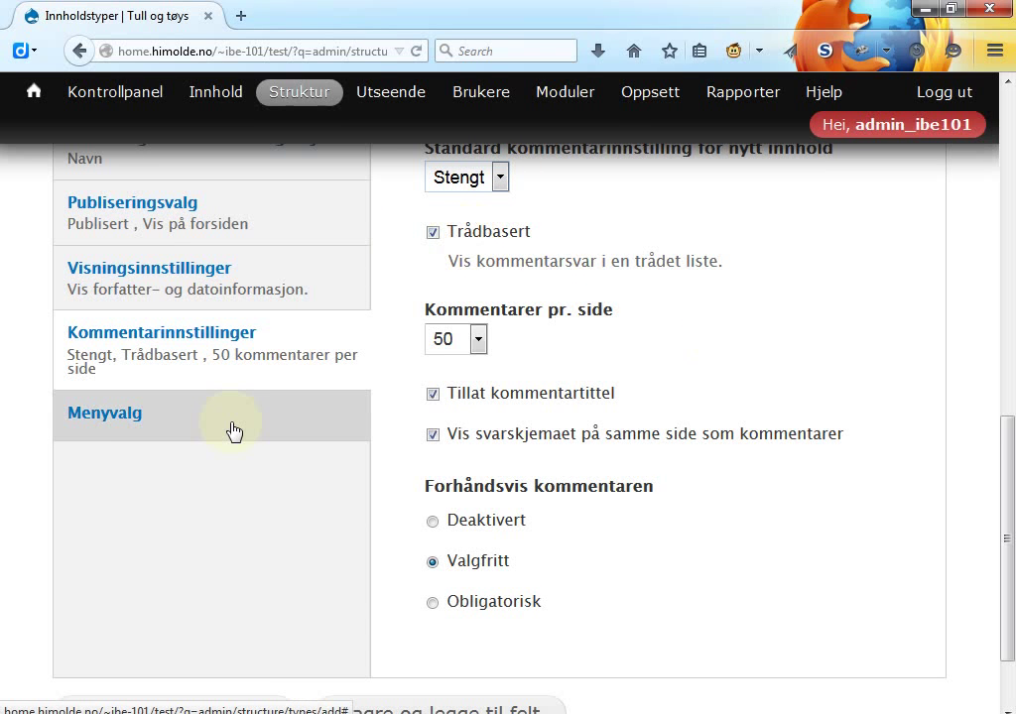
# Turn off the "Vis på forsiden" publishing option and save the content type
pyautogui.moveTo(1000, 478); pyautogui.dragTo(1007, 436)
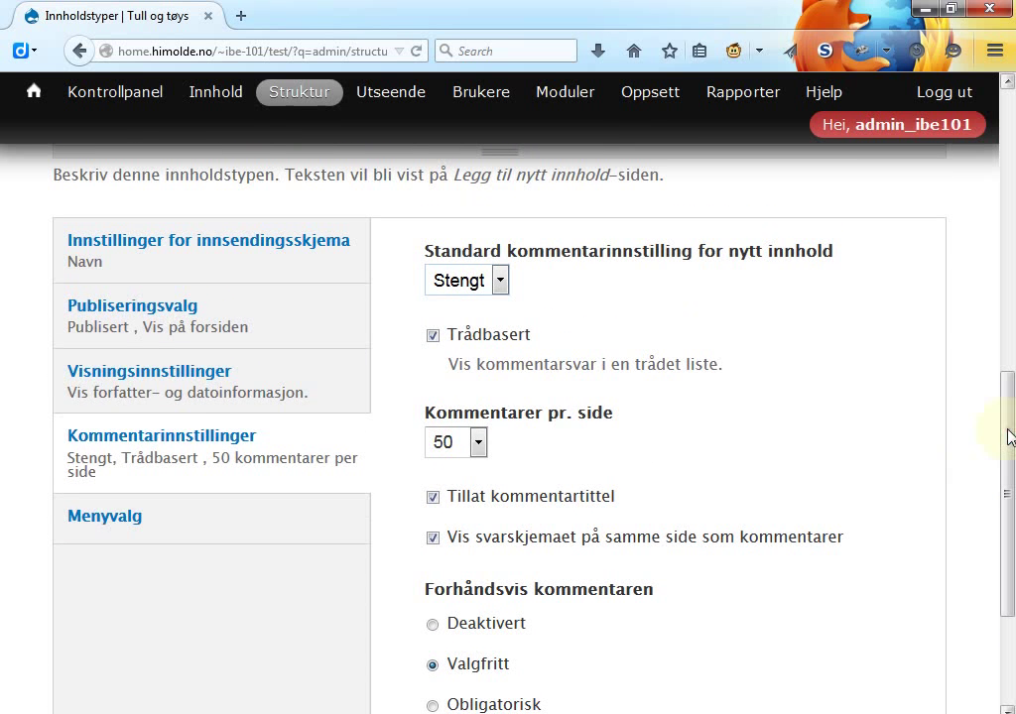
pyautogui.click(184, 328)
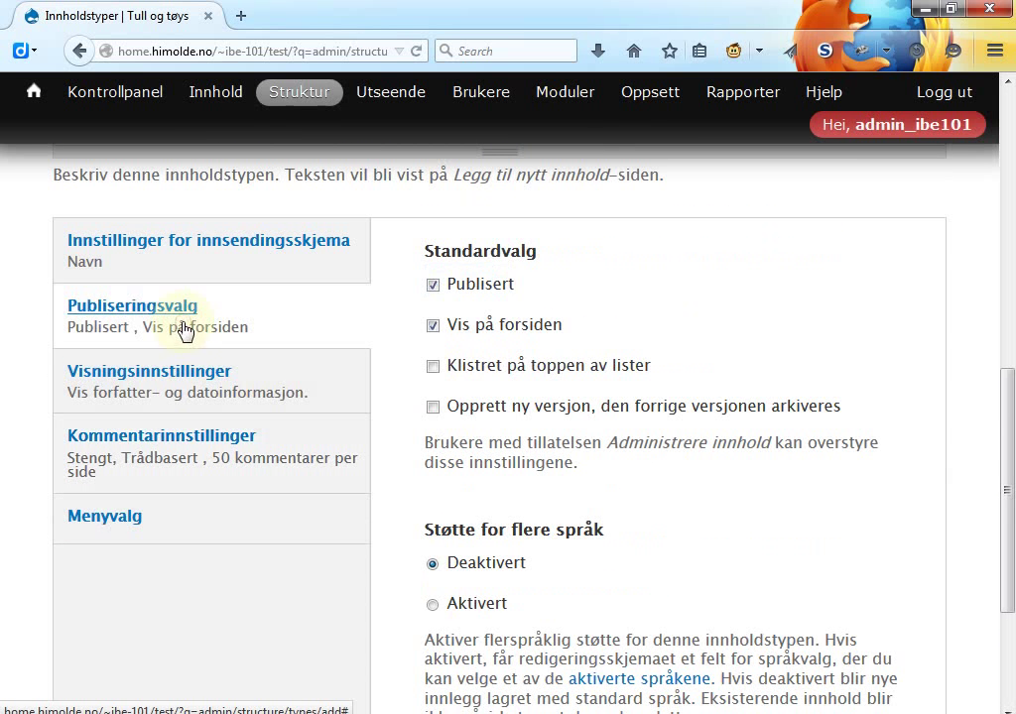
pyautogui.click(431, 327)
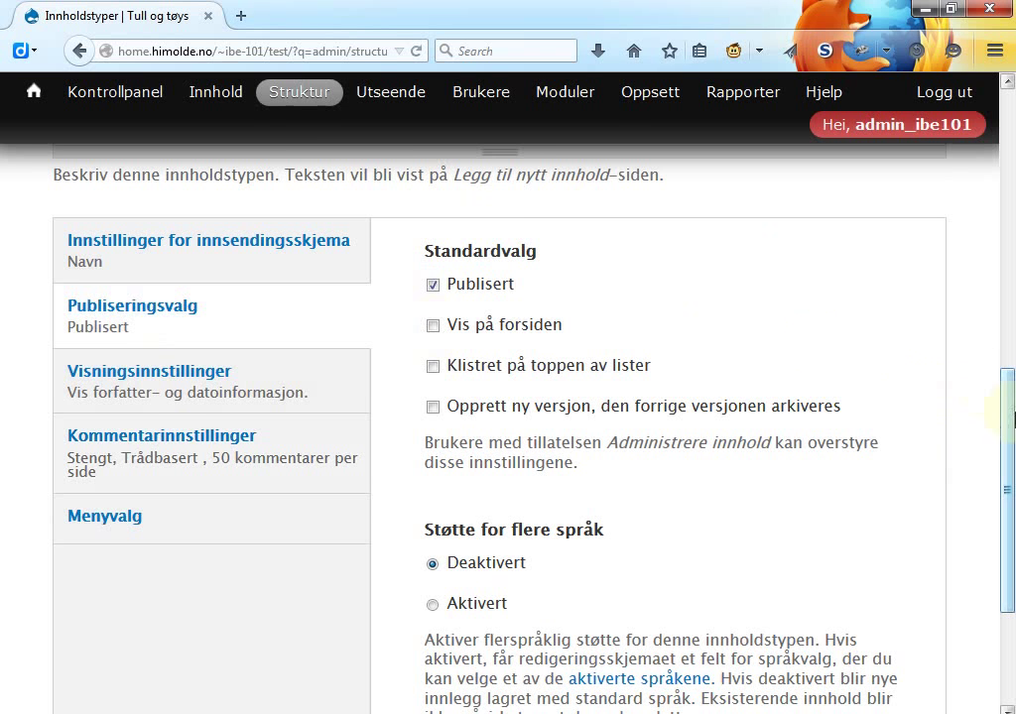
pyautogui.moveTo(1002, 413); pyautogui.dragTo(1004, 503)
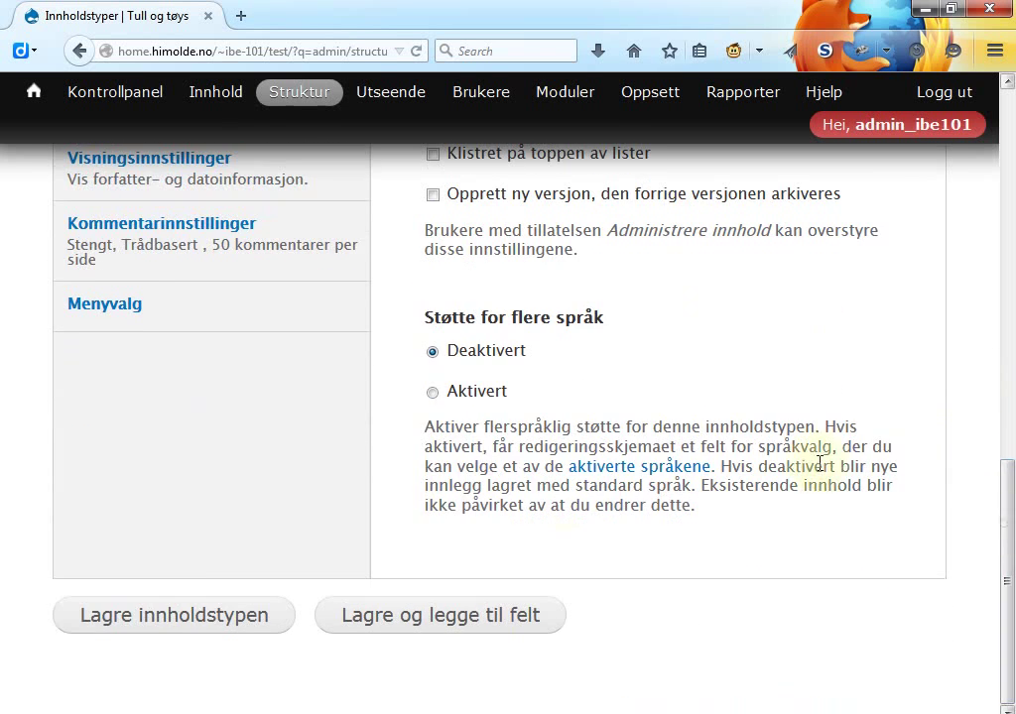
pyautogui.click(191, 617)
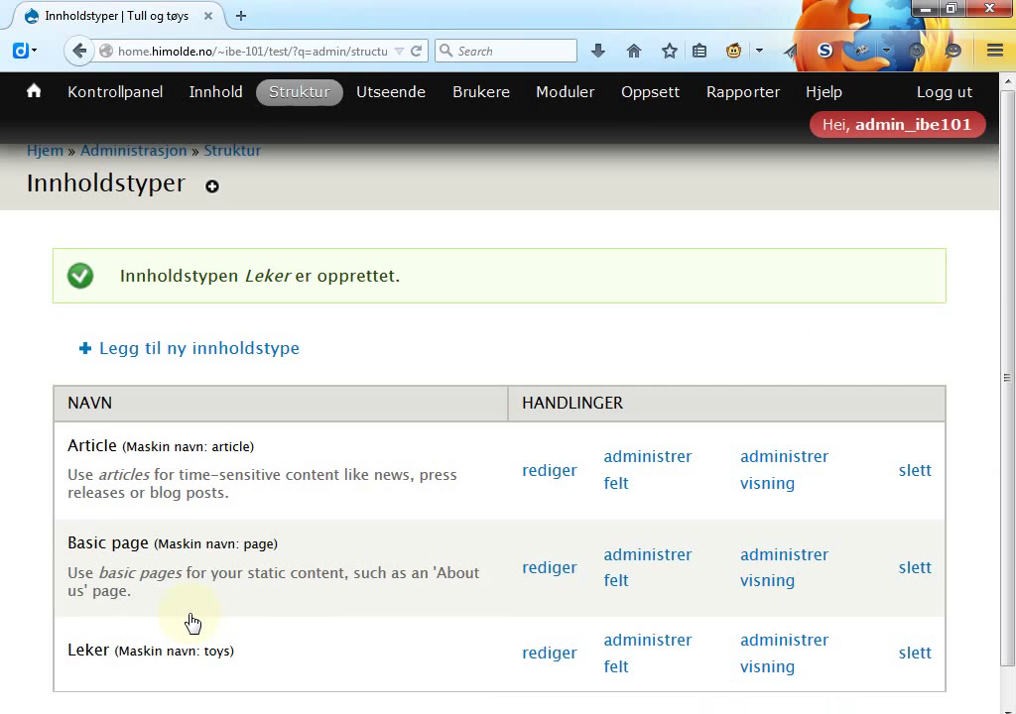
# Open the fields of the Leker content type, relabel the Body field as "Beskrivelse" and save its settings
pyautogui.click(631, 642)
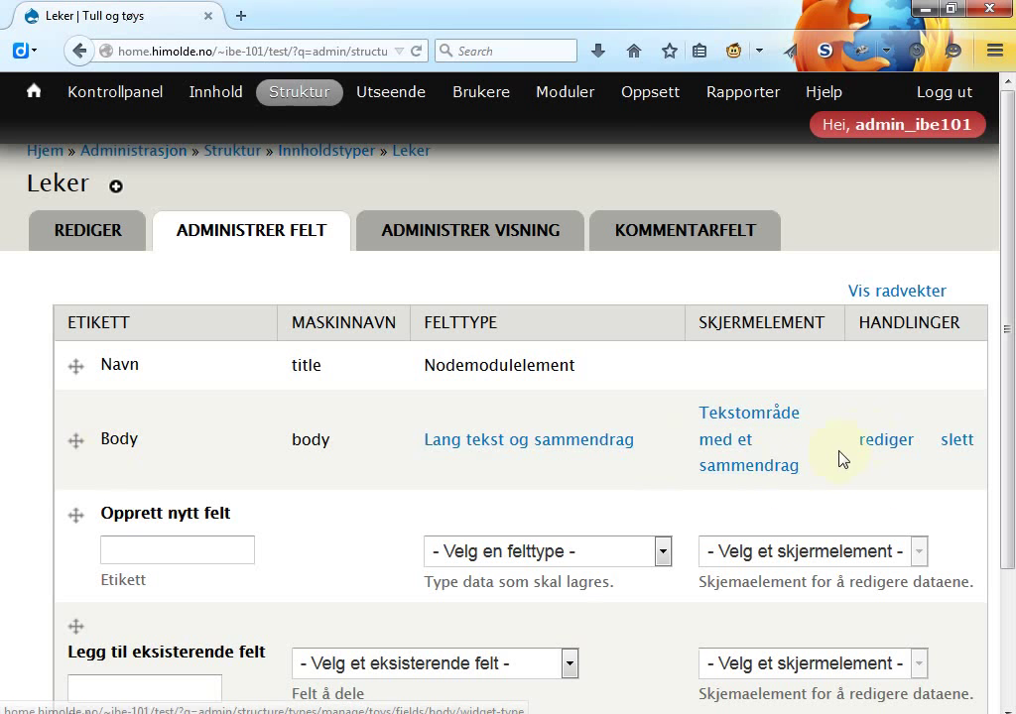
pyautogui.click(875, 445)
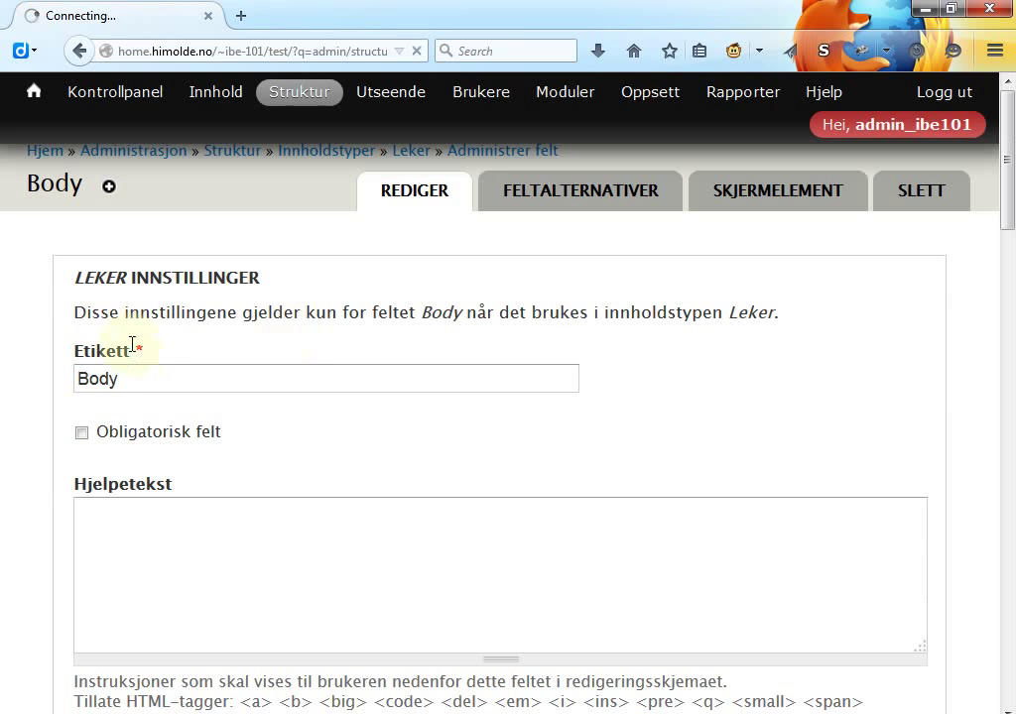
pyautogui.click(137, 380)
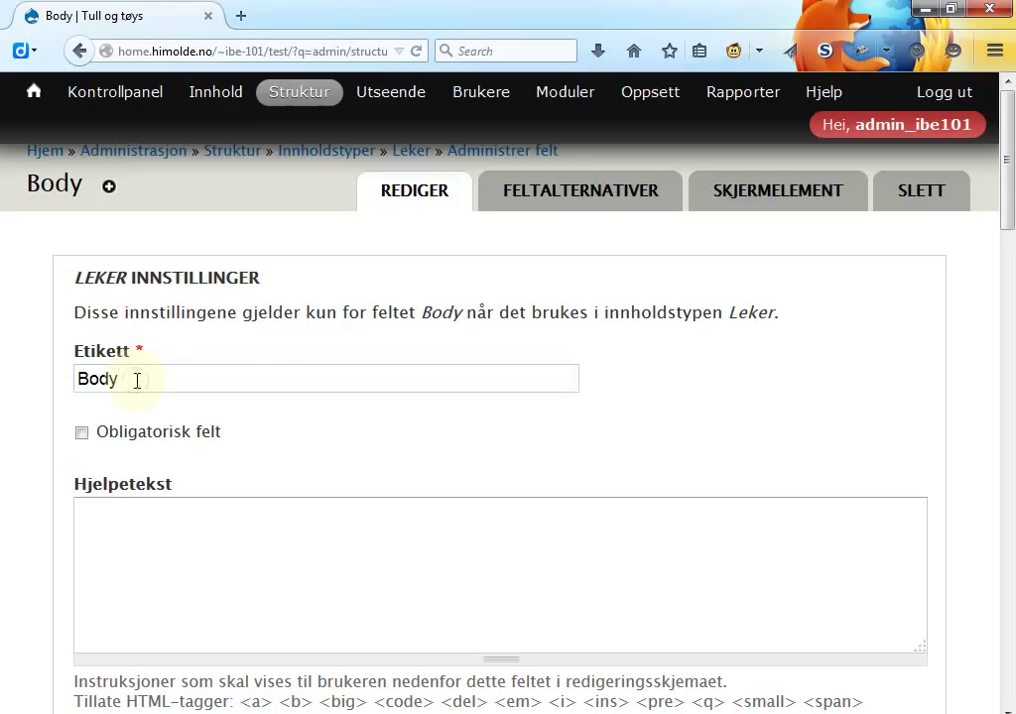
pyautogui.press('BackSpace')
pyautogui.press('BackSpace')
pyautogui.press('BackSpace')
pyautogui.press('BackSpace')
pyautogui.write('Beskrivelse')
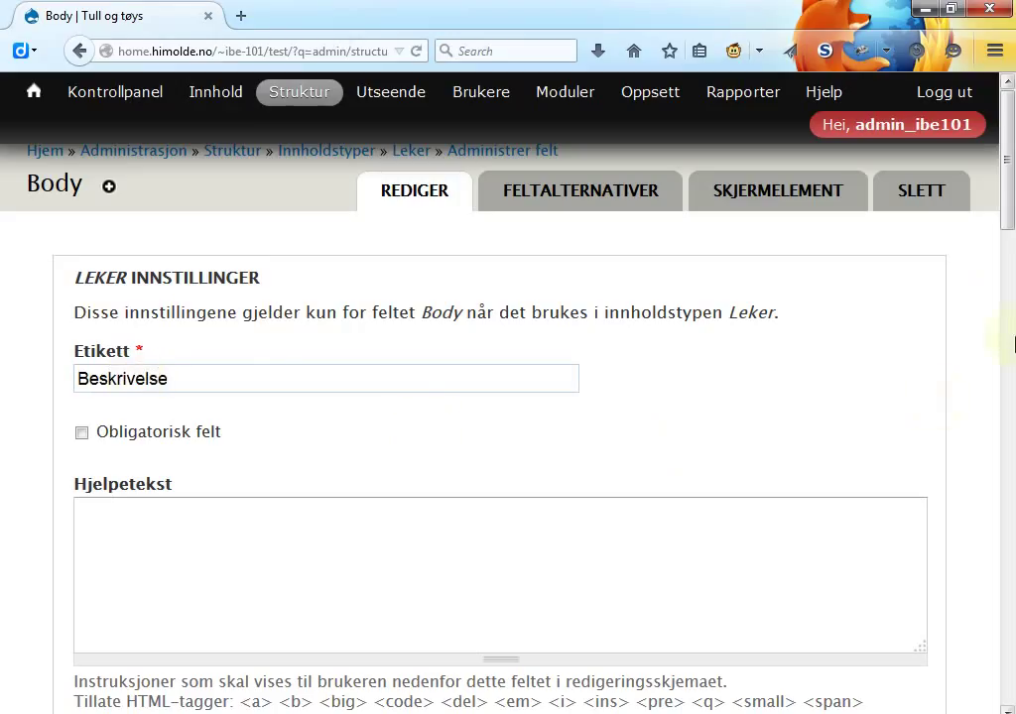
pyautogui.scroll(-5, 1008, 317)
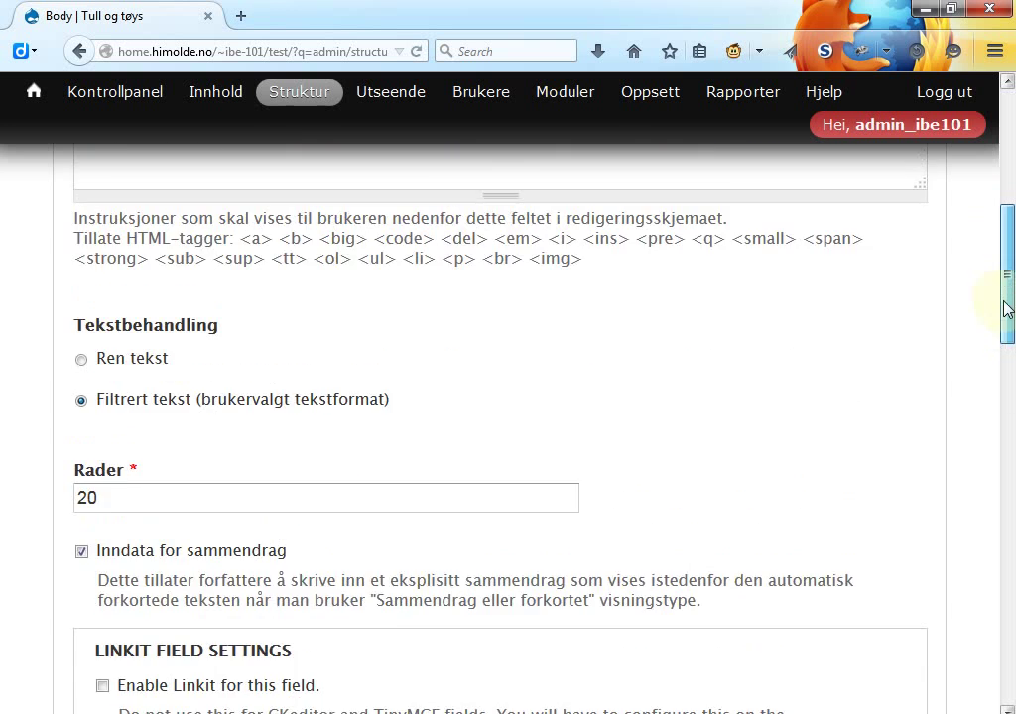
pyautogui.moveTo(1008, 309); pyautogui.dragTo(1008, 654)
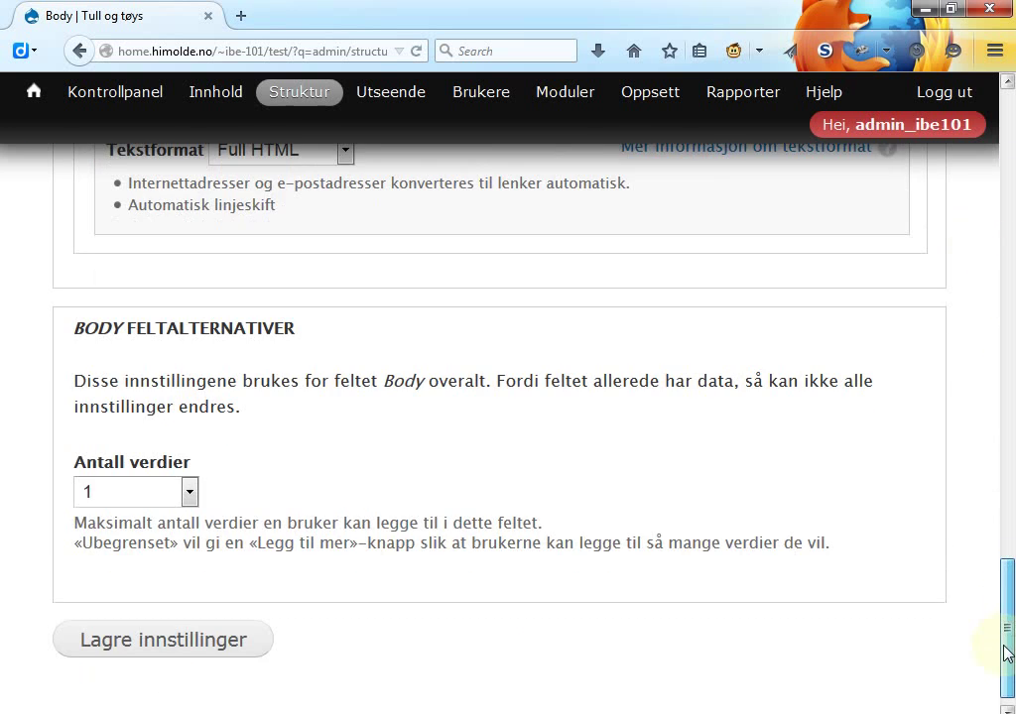
pyautogui.click(224, 657)
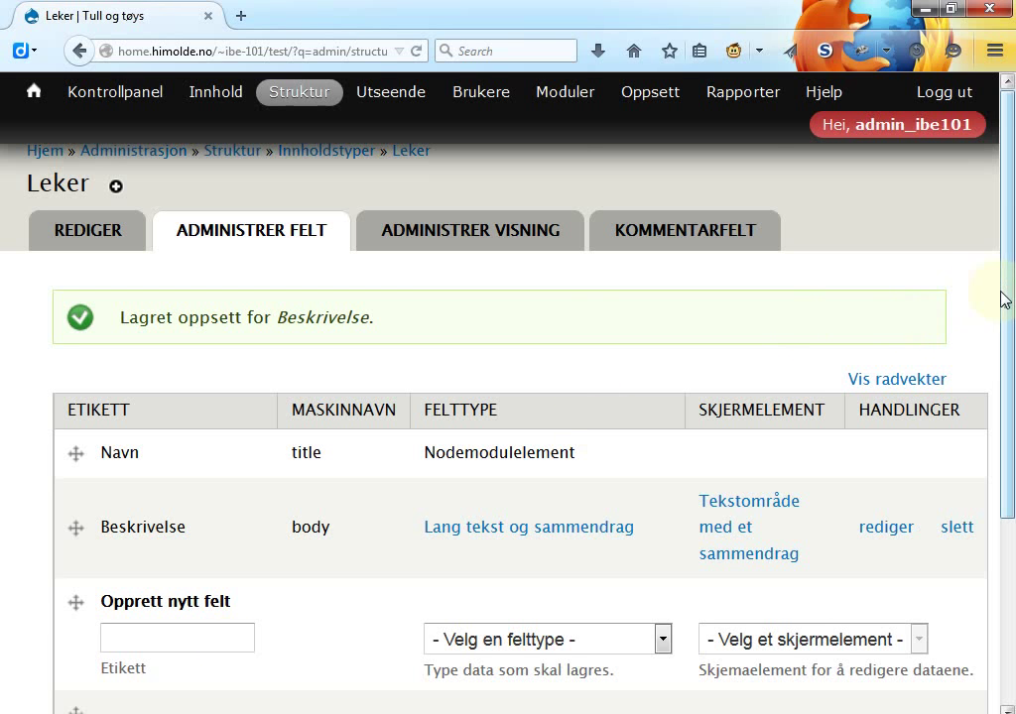
# Enter a new field for Leker with the label "Aldersgruppe" and the machine name field_age_group
pyautogui.moveTo(1004, 300); pyautogui.dragTo(1008, 371)
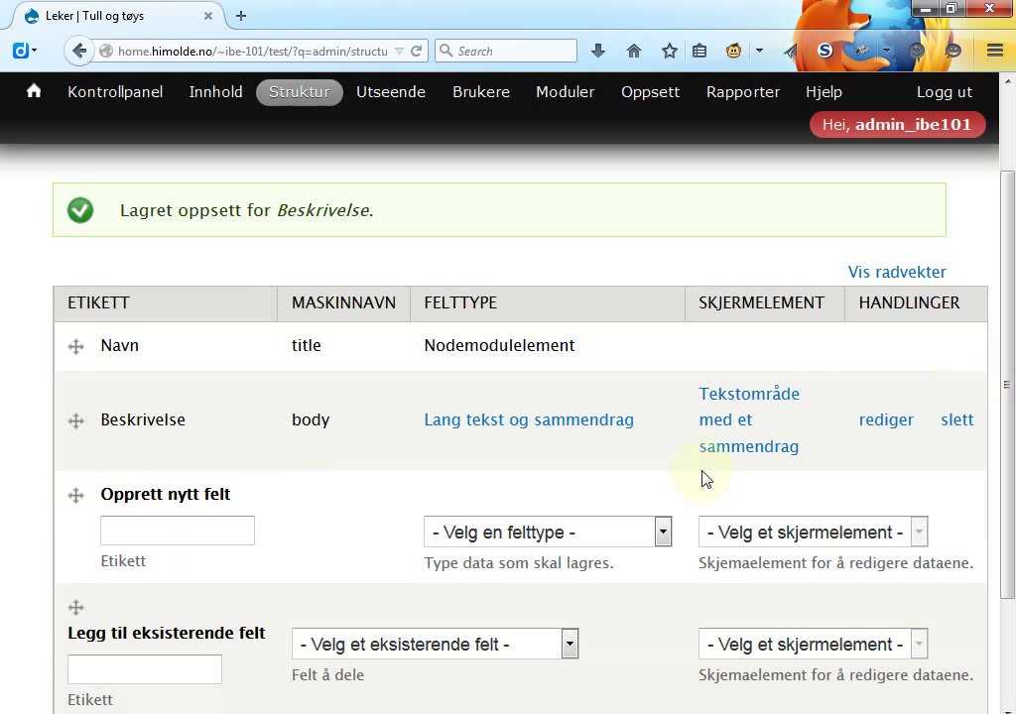
pyautogui.click(233, 538)
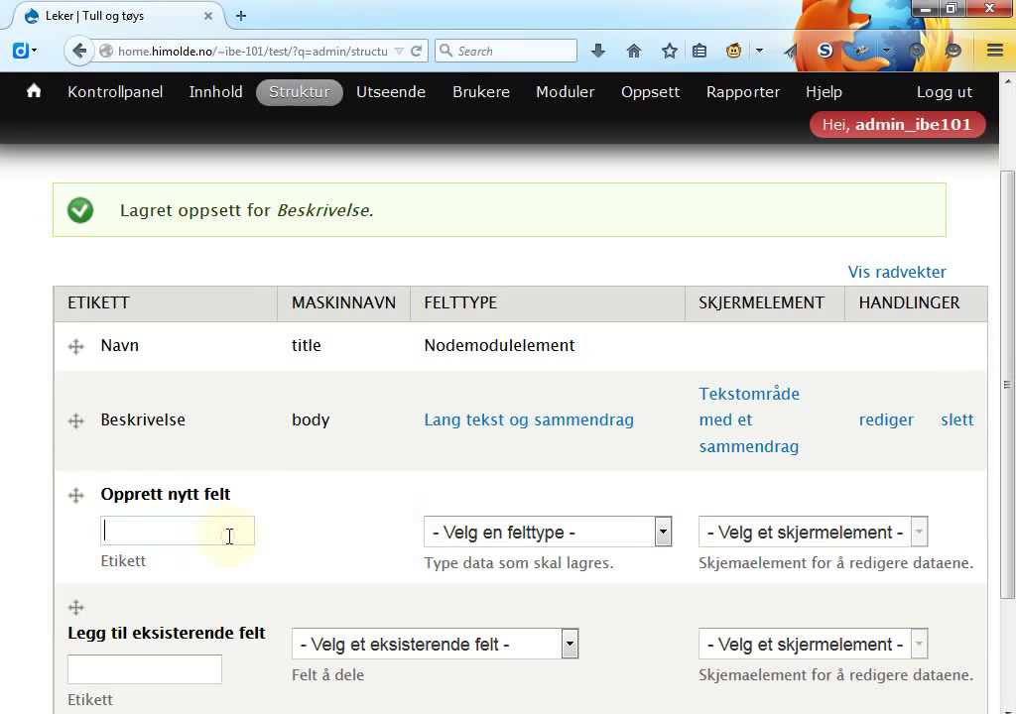
pyautogui.write('Alders')
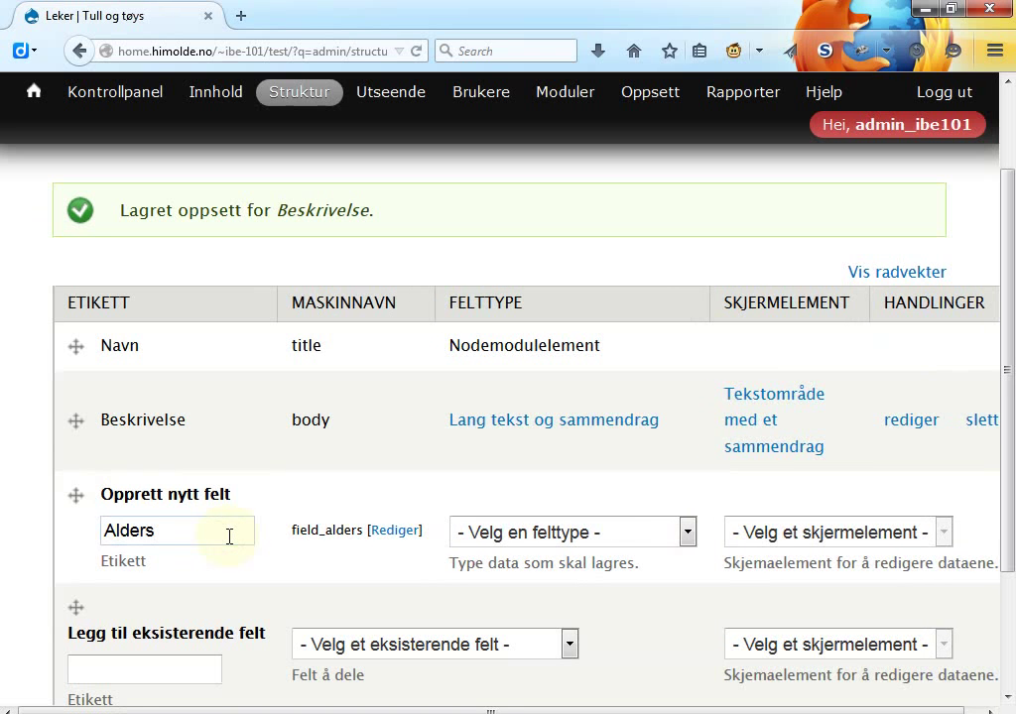
pyautogui.write('grupp')
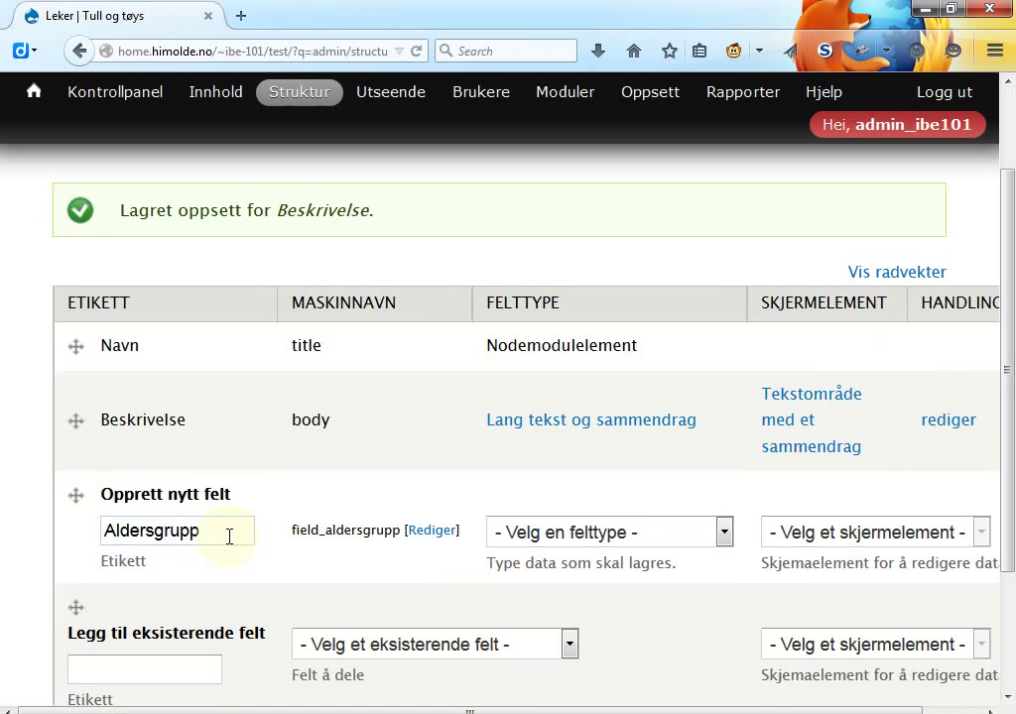
pyautogui.write('e')
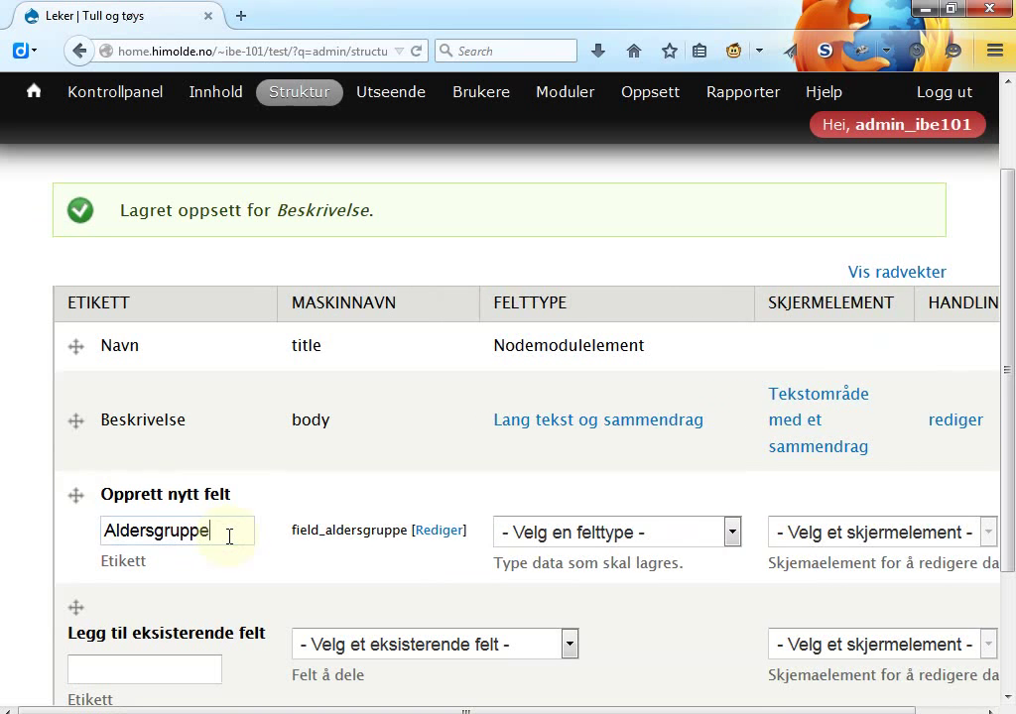
pyautogui.click(438, 533)
pyautogui.moveTo(451, 533); pyautogui.dragTo(309, 547)
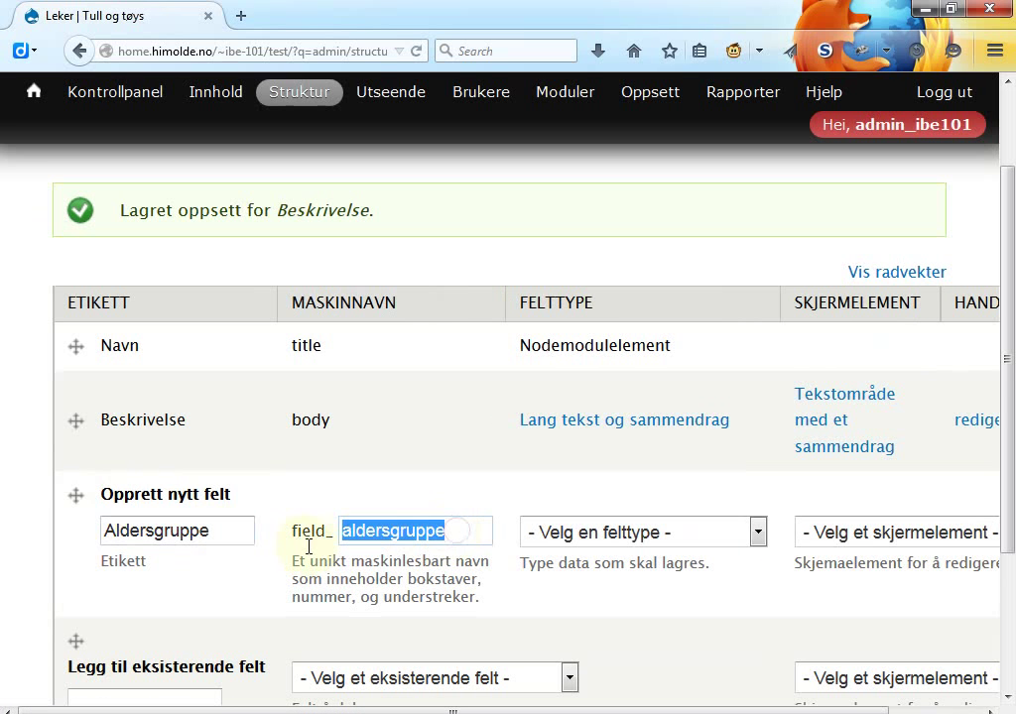
pyautogui.write('age_')
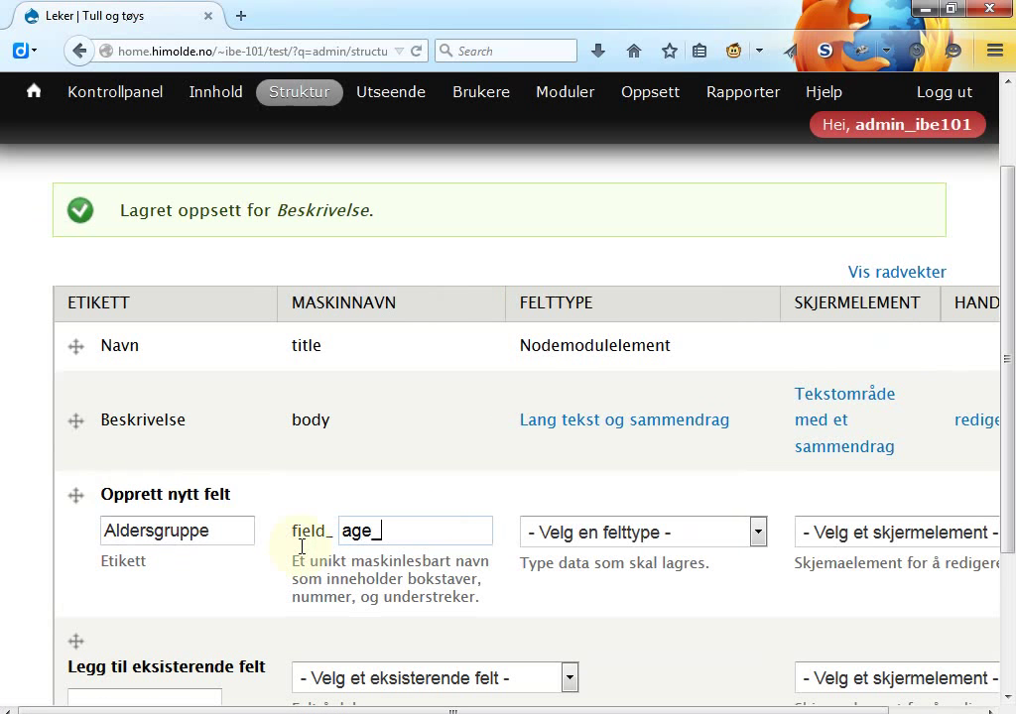
pyautogui.write('group')
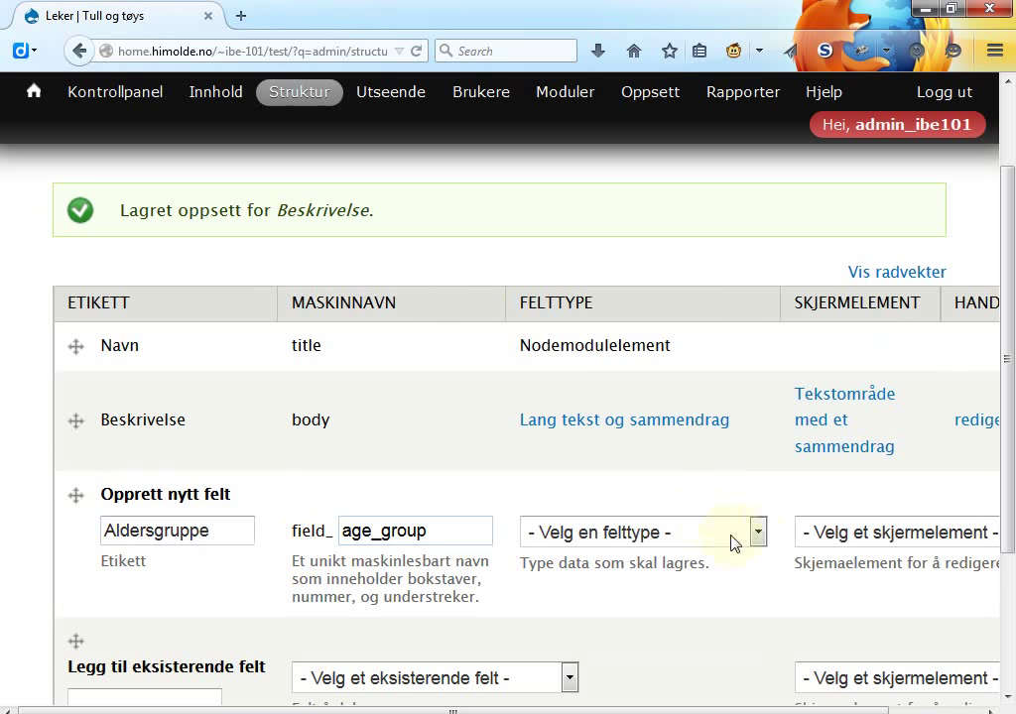
# Give the new Aldersgruppe field the type Liste (tekst) with the Avkrysningsbokser/radioknapper form element, and save it
pyautogui.click(760, 536)
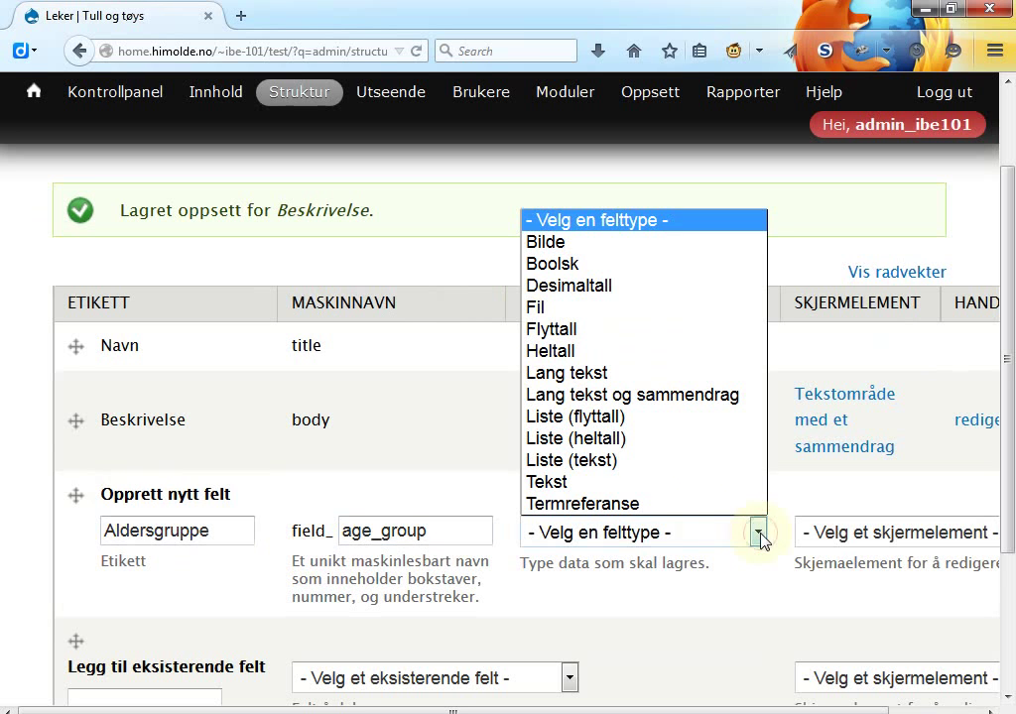
pyautogui.click(666, 461)
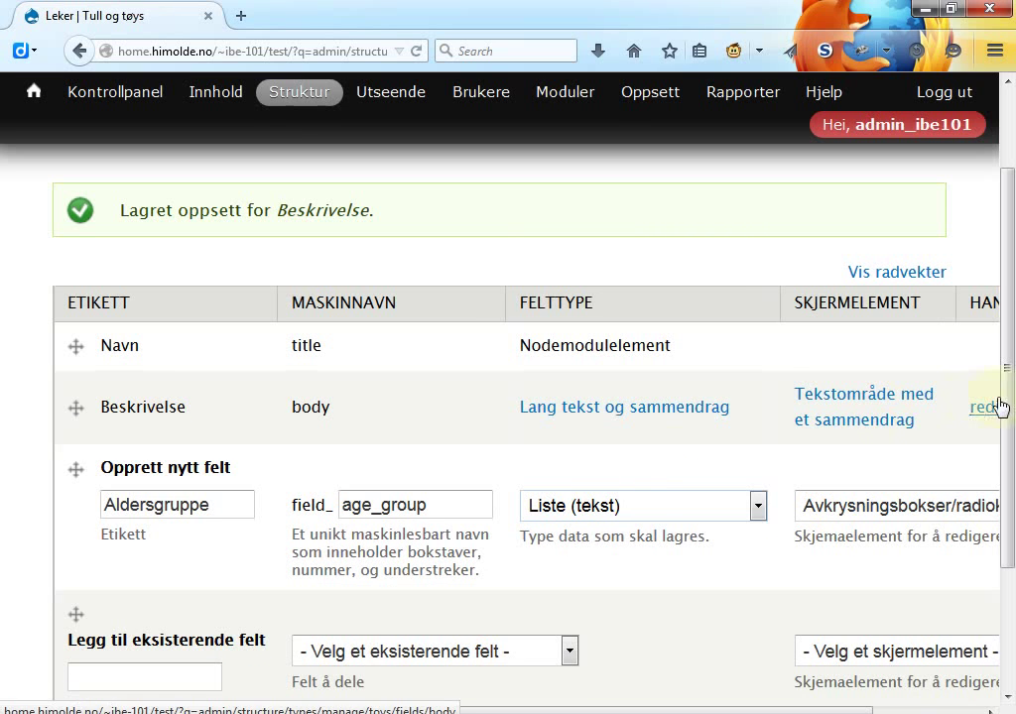
pyautogui.moveTo(724, 710); pyautogui.dragTo(868, 704)
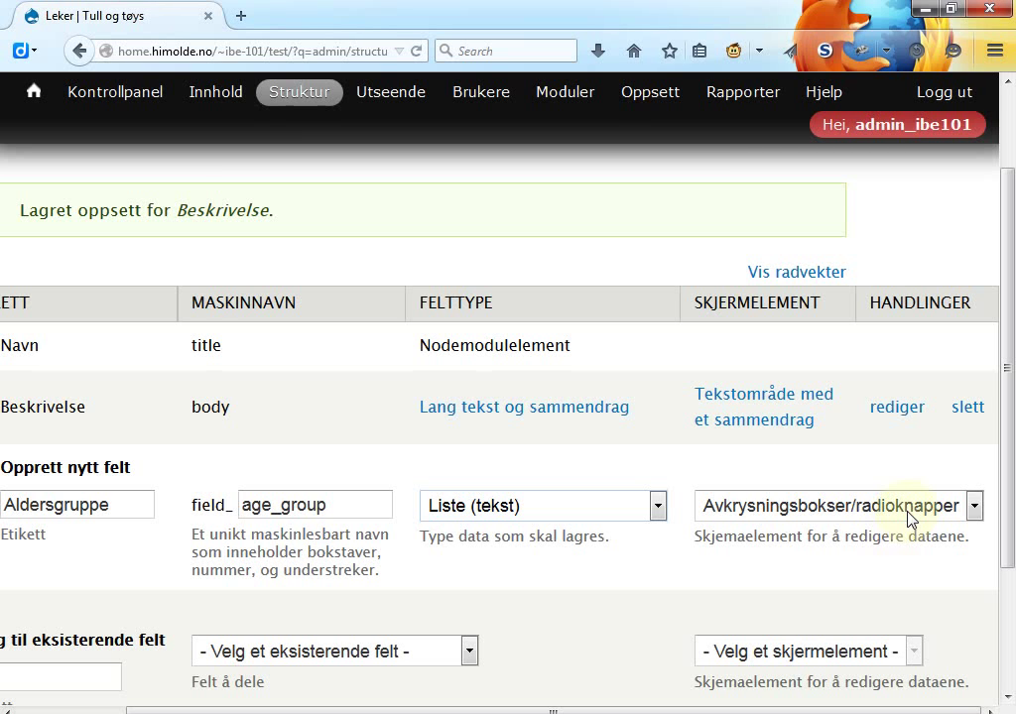
pyautogui.click(972, 507)
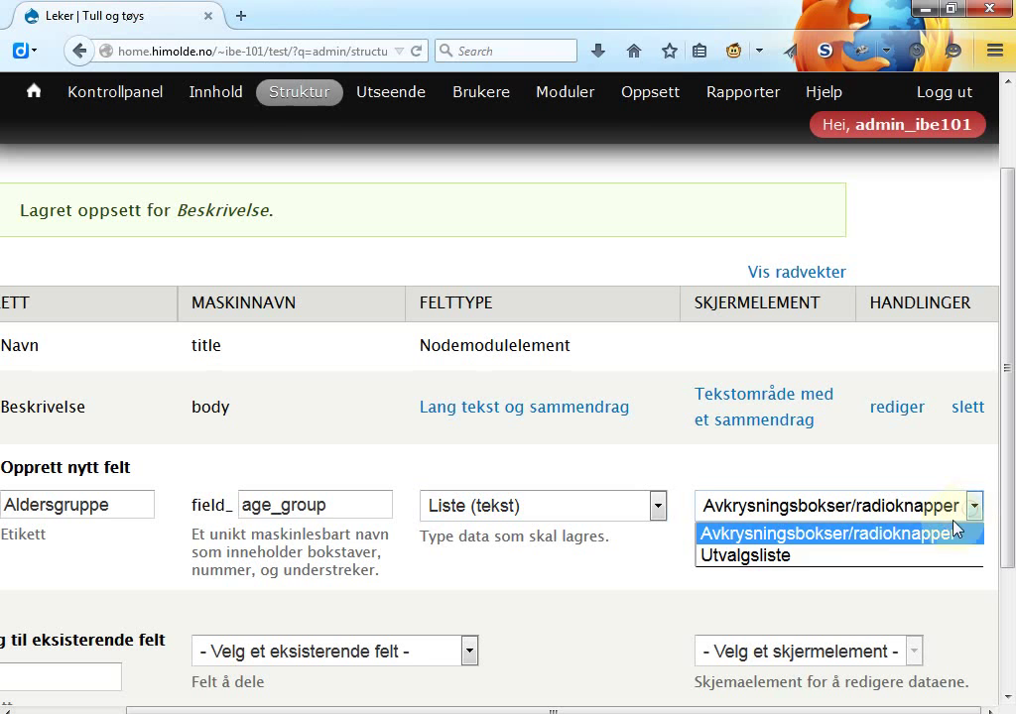
pyautogui.click(882, 546)
pyautogui.scroll(-3, 1010, 490)
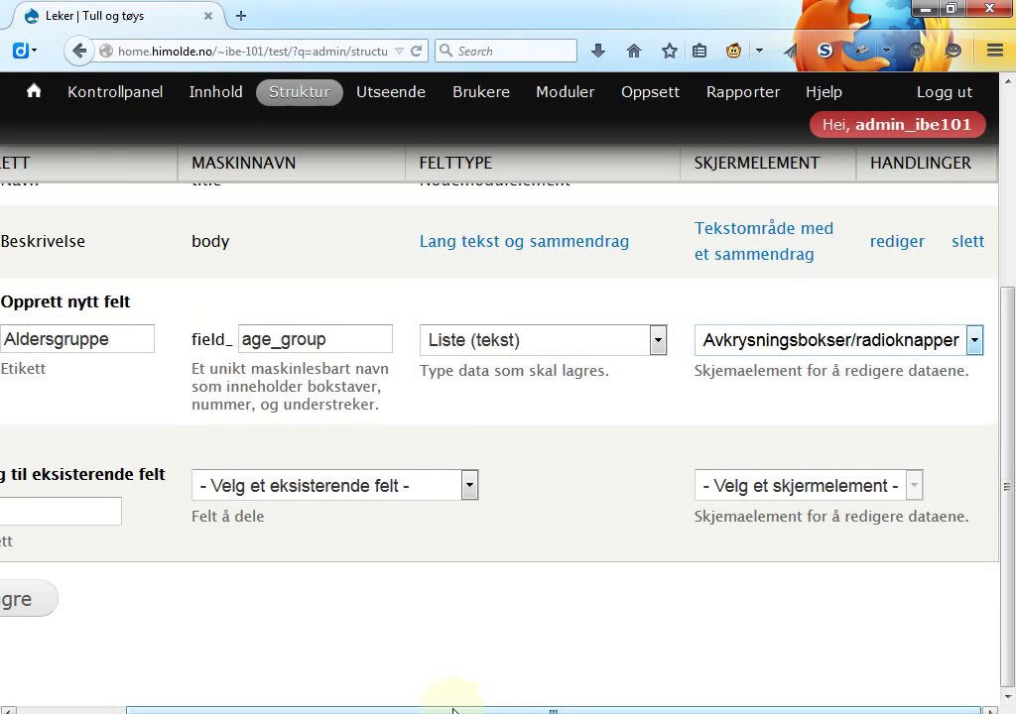
pyautogui.hotkey('ctrl', '0')
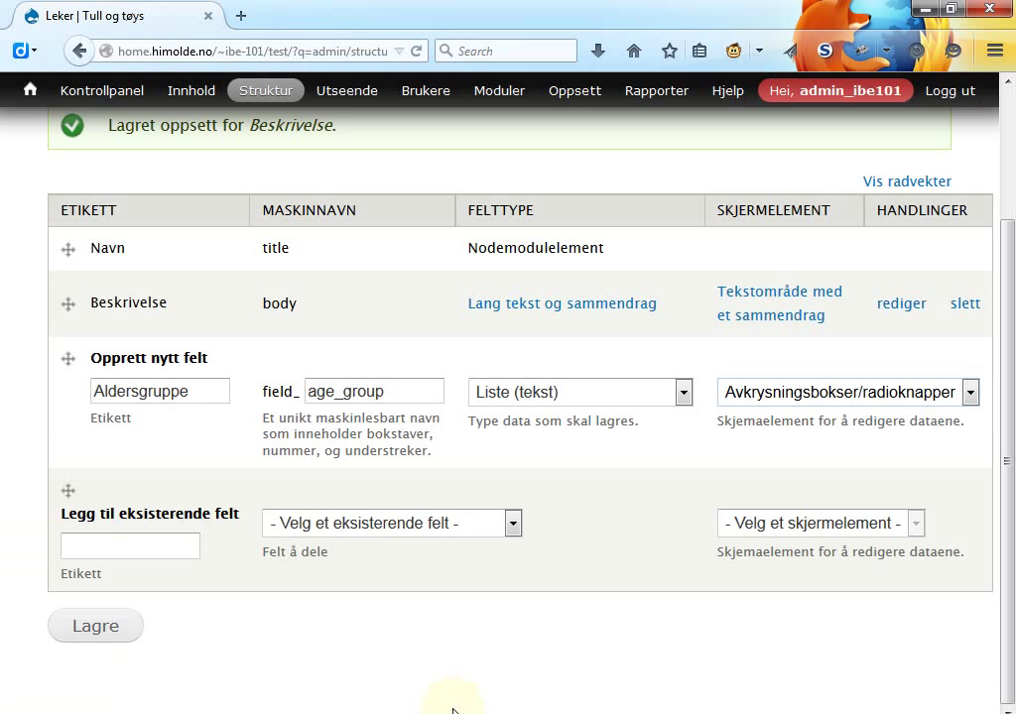
pyautogui.click(91, 627)
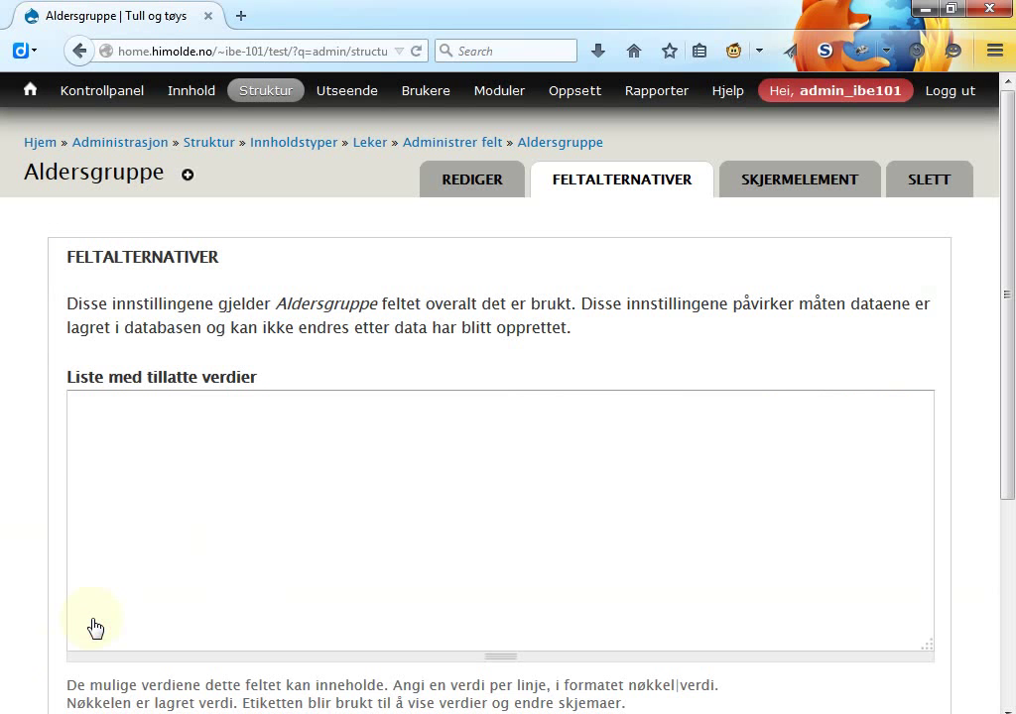
# Enter the allowed values 0-3, 4-6, 7-12 and 13- for the Aldersgruppe field, one per line, and save the field settings
pyautogui.click(243, 483)
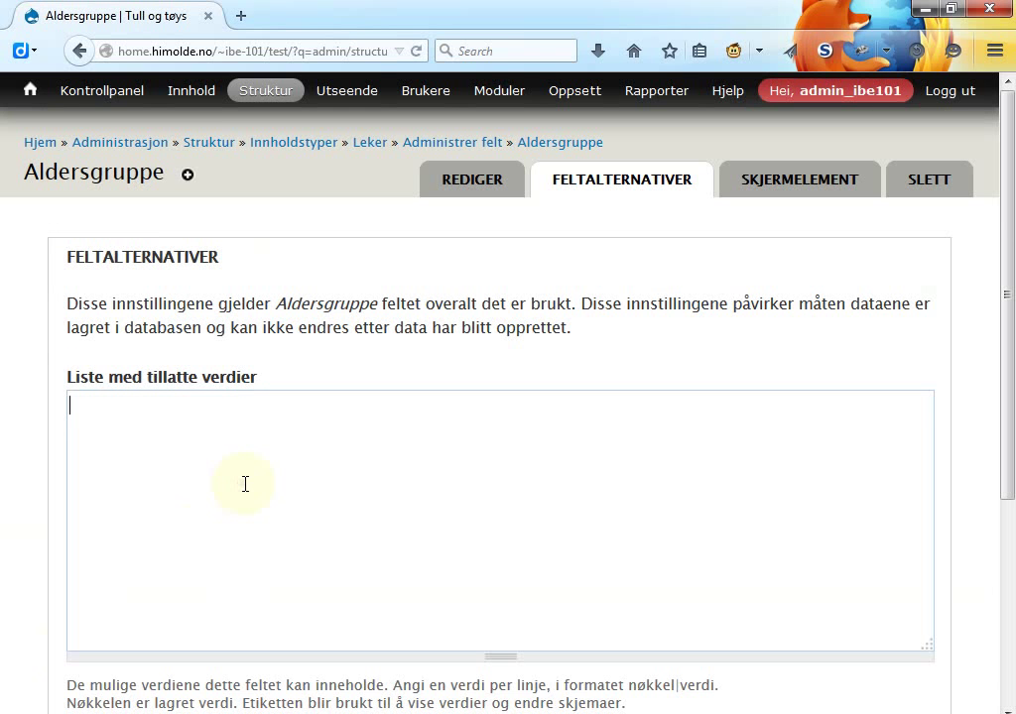
pyautogui.moveTo(1009, 408); pyautogui.dragTo(906, 517)
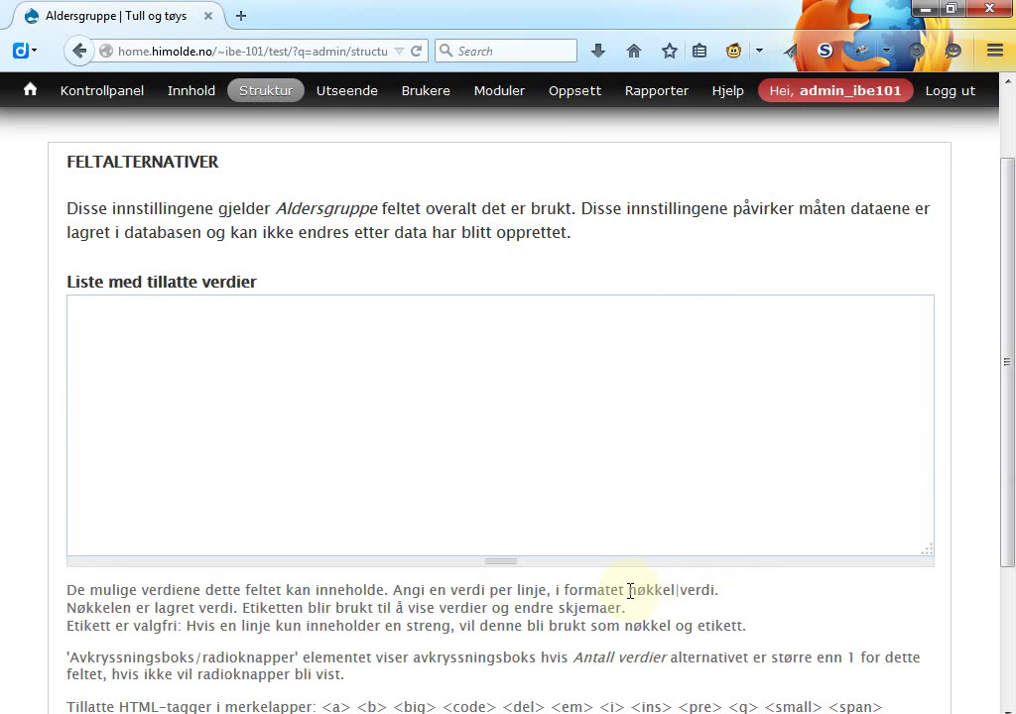
pyautogui.moveTo(628, 589); pyautogui.dragTo(715, 587)
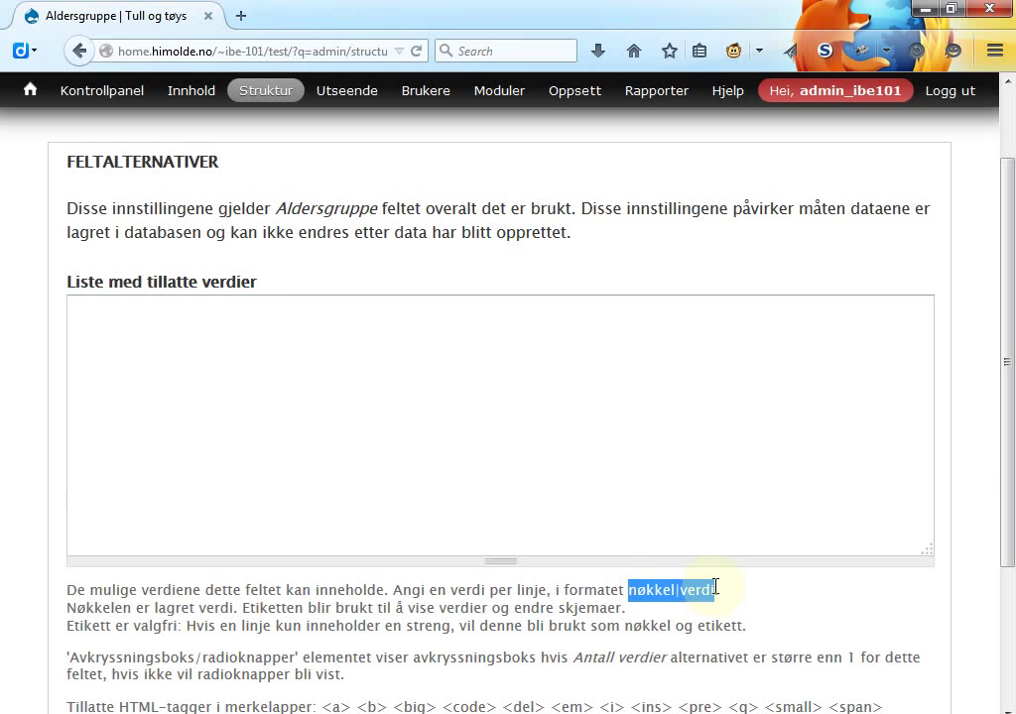
pyautogui.click(270, 341)
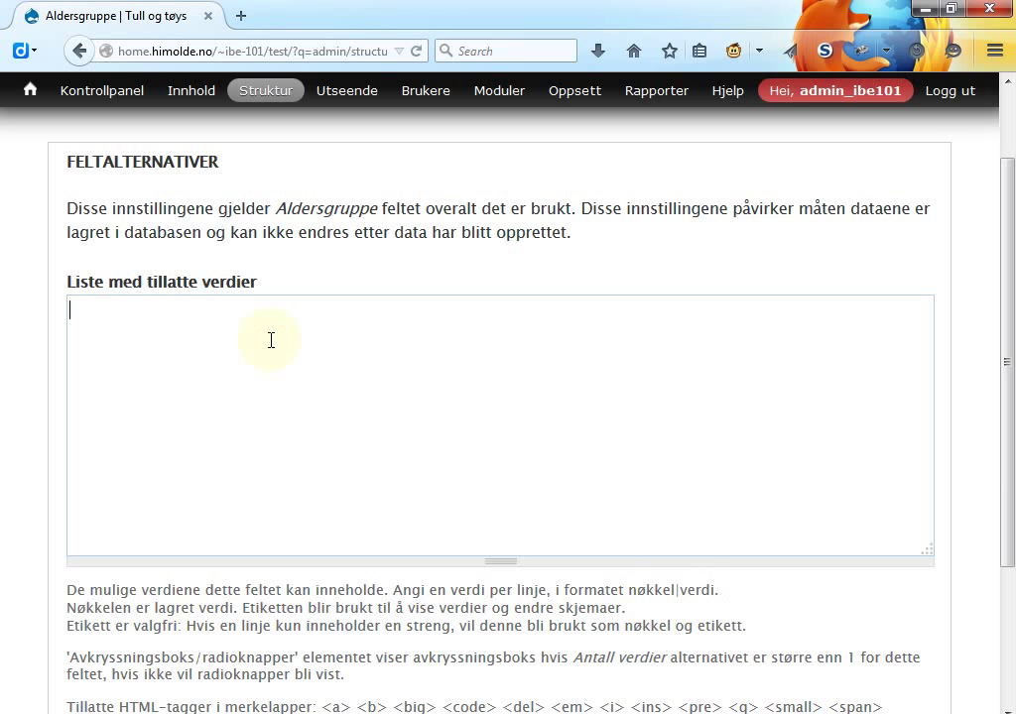
pyautogui.write('0-3')
pyautogui.press('Return')
pyautogui.write('4-6 7-12')
pyautogui.press('Return')
pyautogui.write('12-')
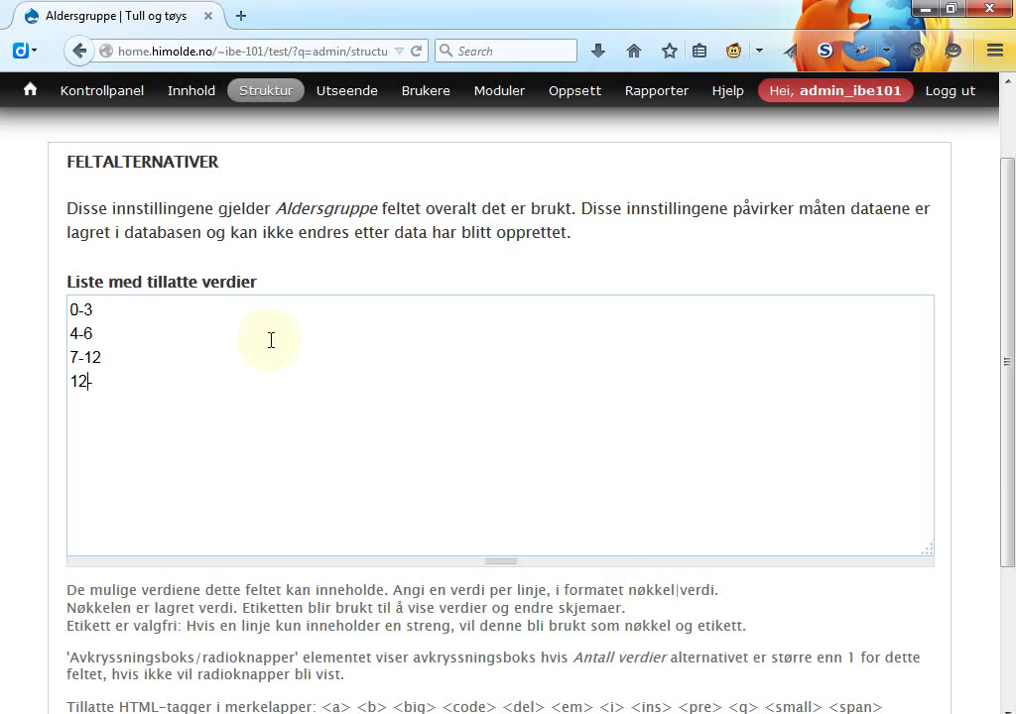
pyautogui.press('BackSpace')
pyautogui.write('3')
pyautogui.moveTo(1008, 325); pyautogui.dragTo(1009, 472)
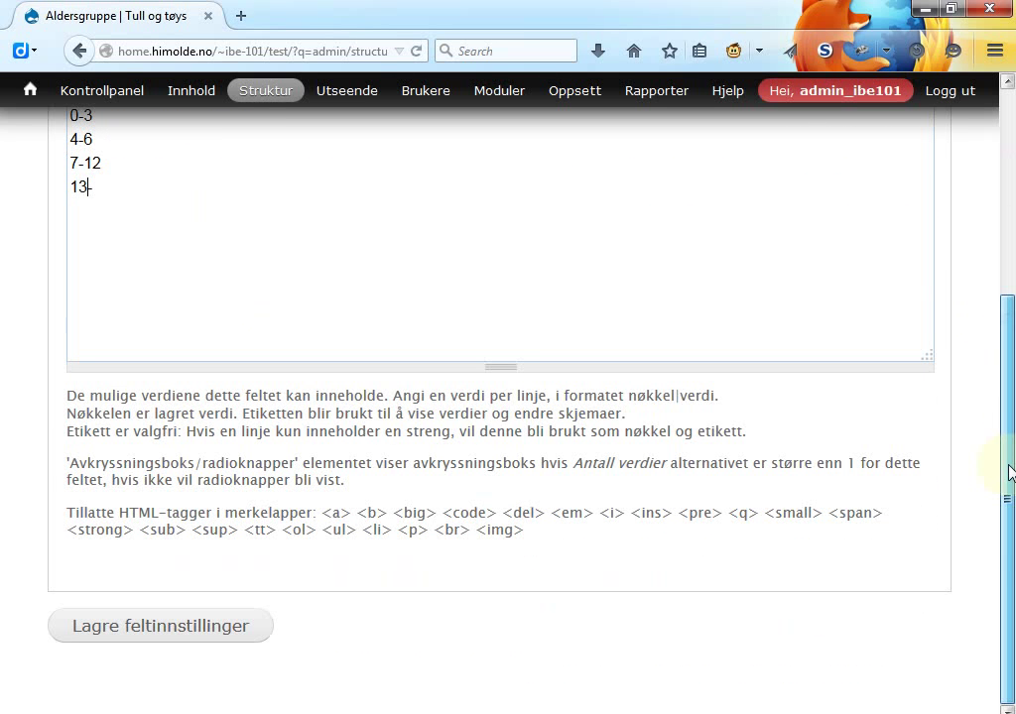
pyautogui.click(250, 625)
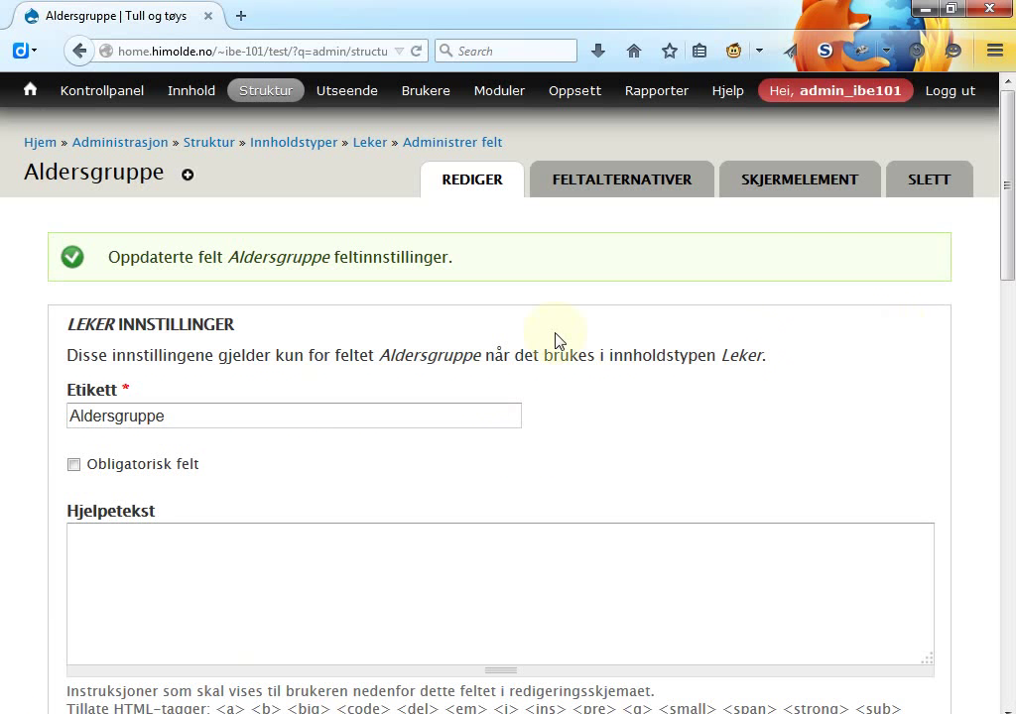
# Make the Aldersgruppe field required with no default value and save its settings for Leker
pyautogui.click(140, 466)
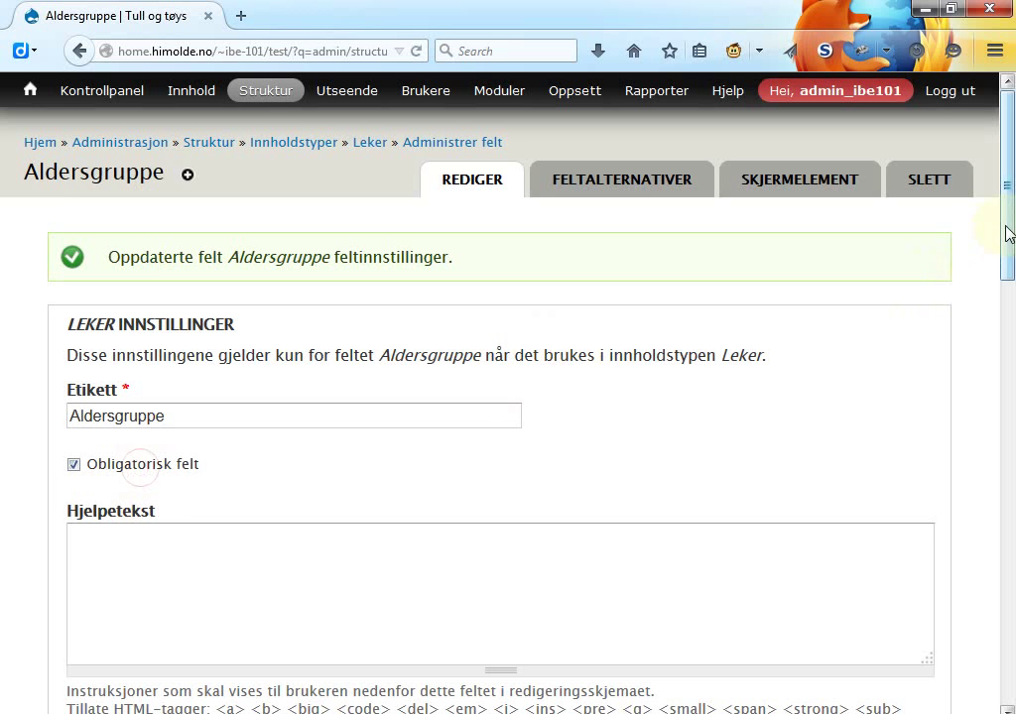
pyautogui.moveTo(1007, 233); pyautogui.dragTo(1012, 432)
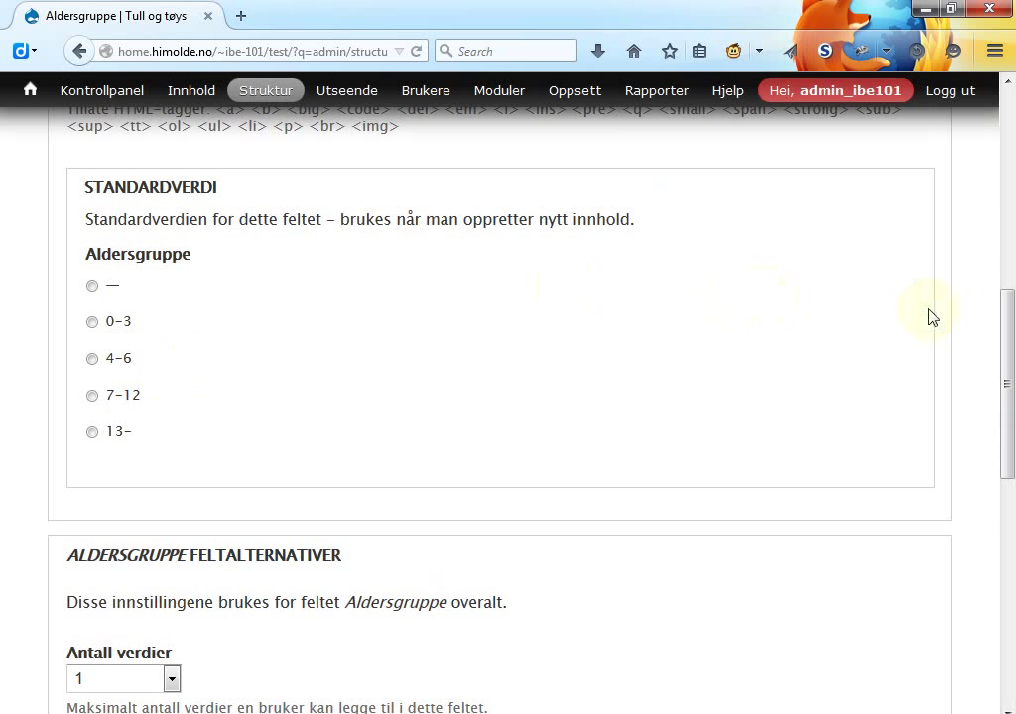
pyautogui.click(92, 286)
pyautogui.moveTo(1007, 337); pyautogui.dragTo(1014, 538)
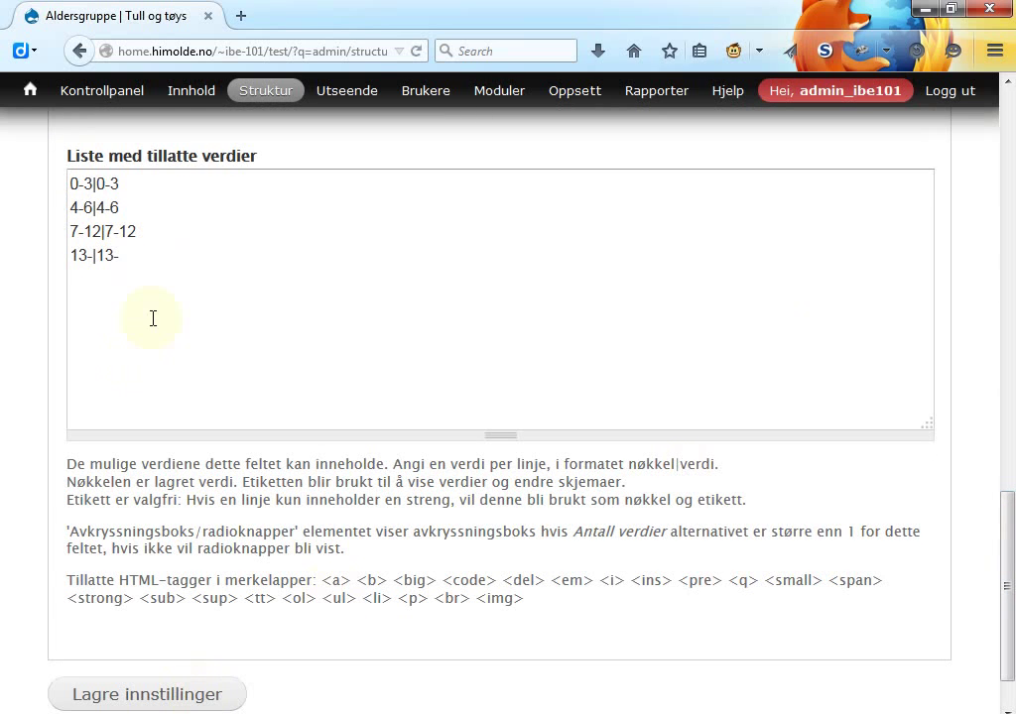
pyautogui.click(92, 183)
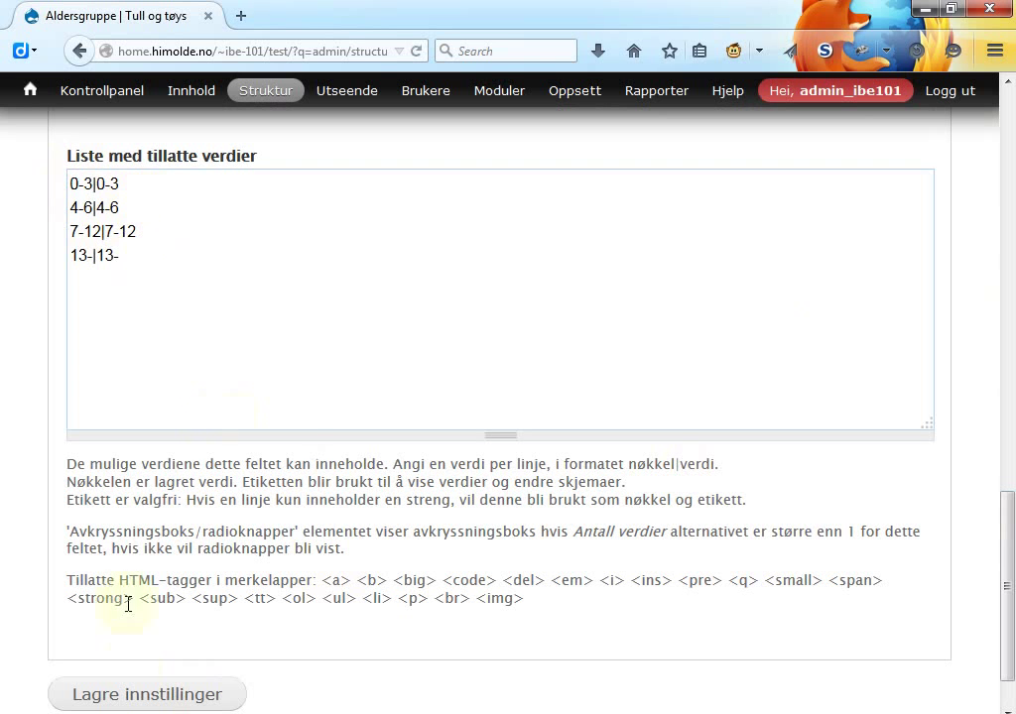
pyautogui.click(162, 696)
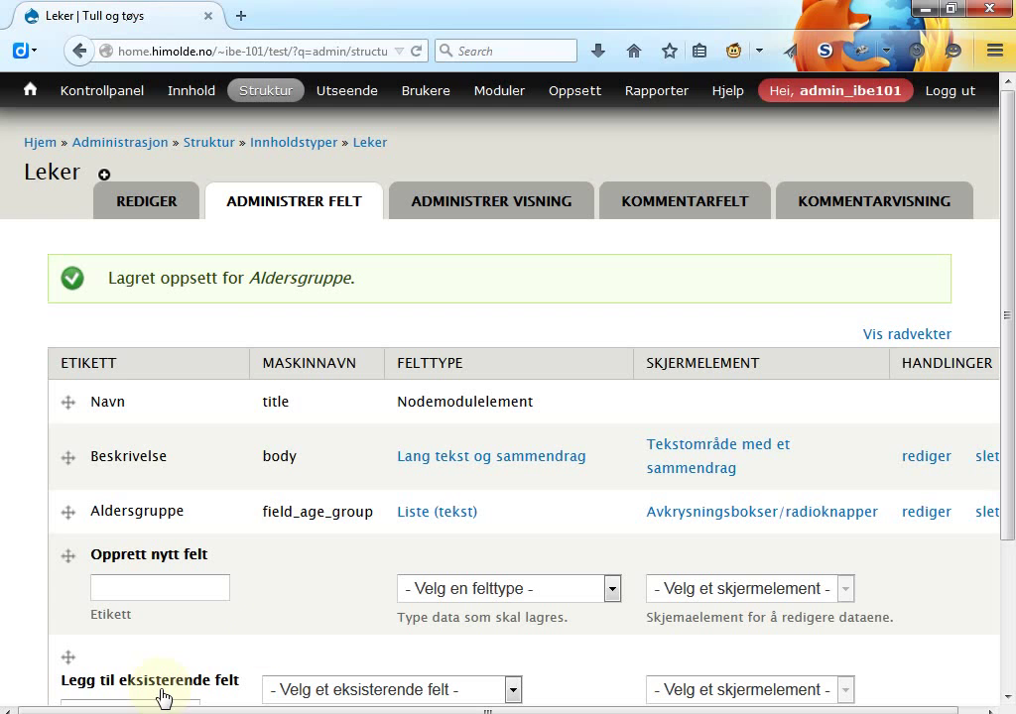
# Create a new Leker content item with the name "Frisbee" and the description "Gøy!"
pyautogui.moveTo(184, 92)
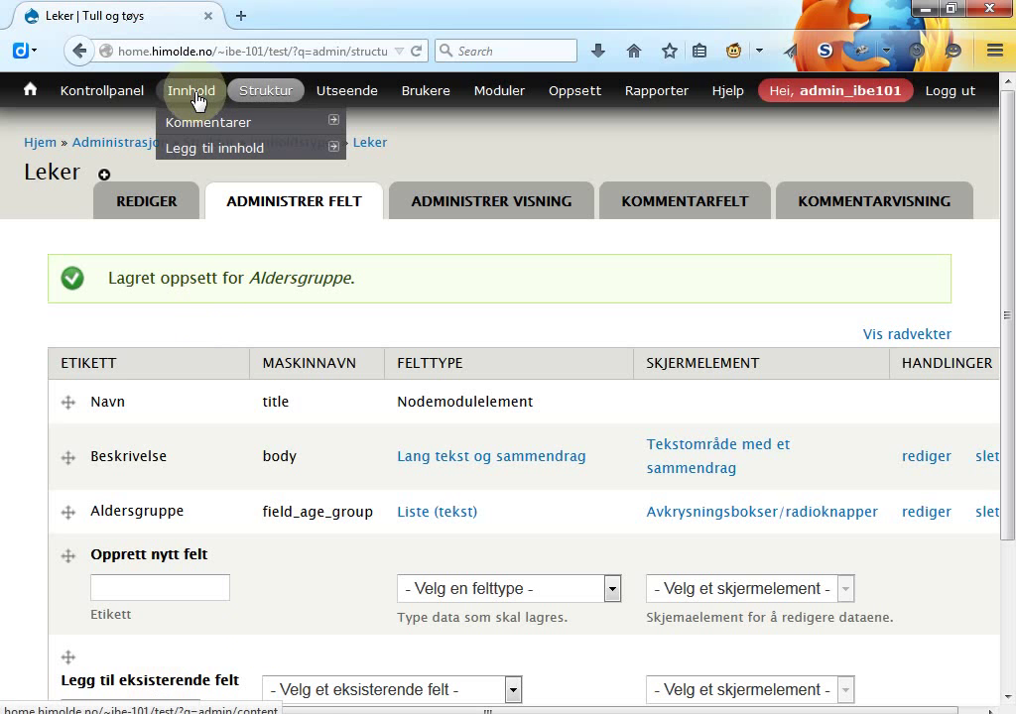
pyautogui.moveTo(220, 149)
pyautogui.click(387, 203)
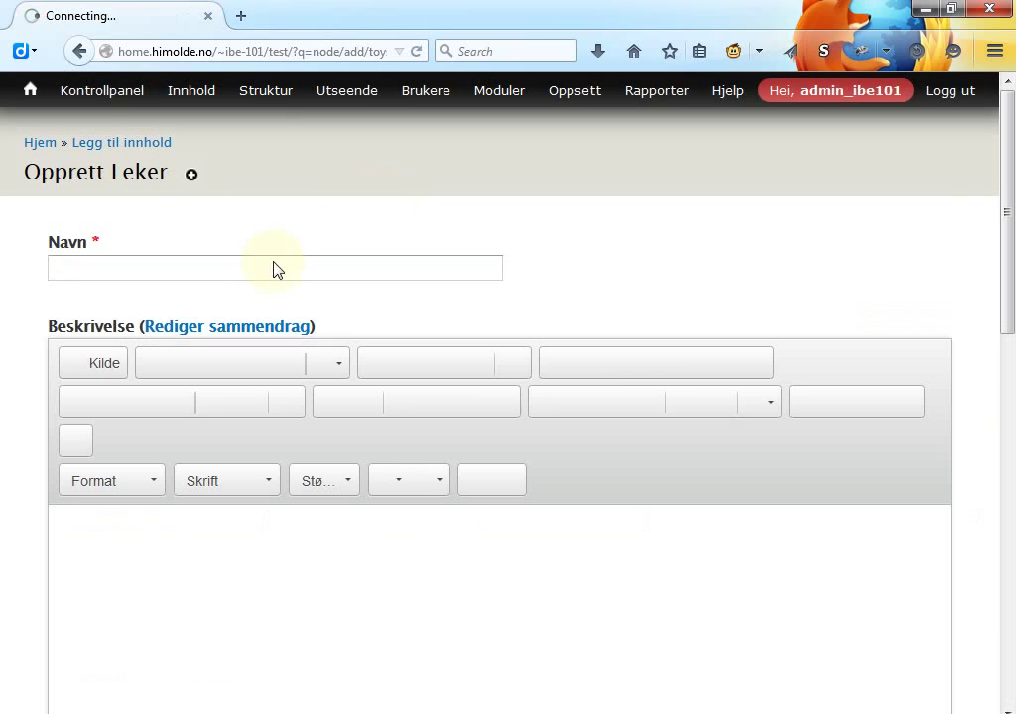
pyautogui.click(272, 270)
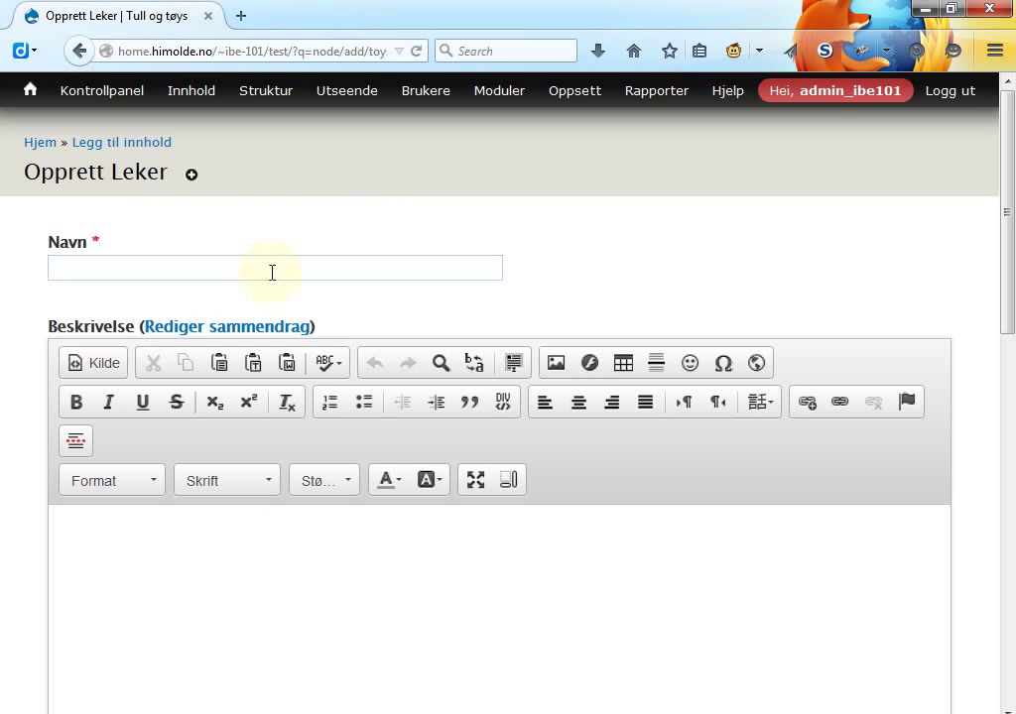
pyautogui.write('Fr')
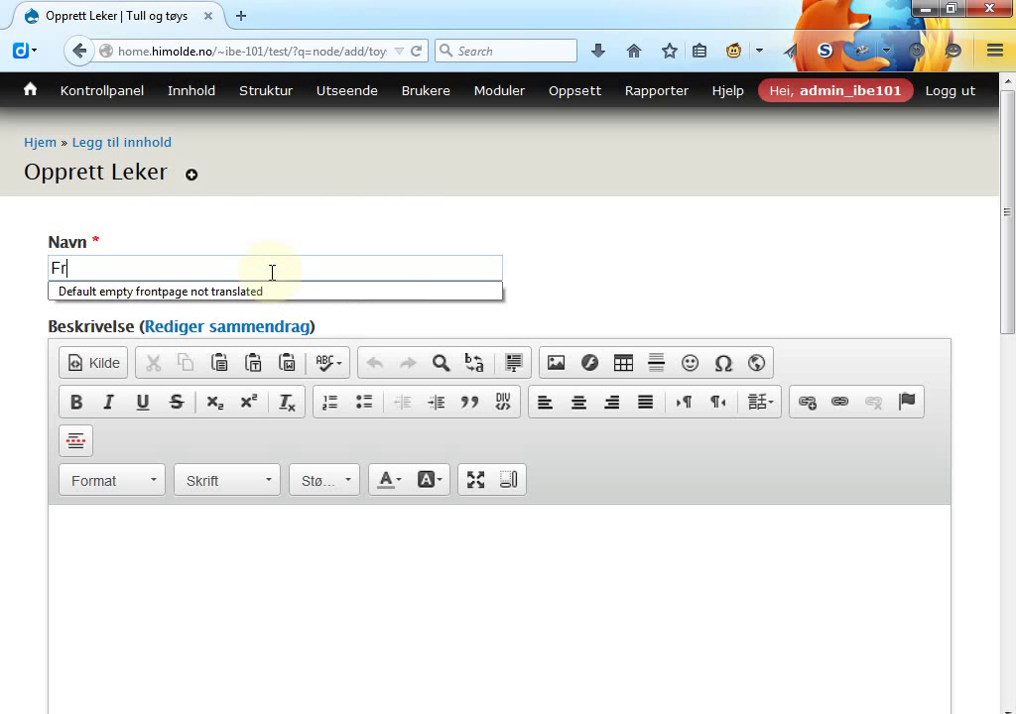
pyautogui.write('isbee')
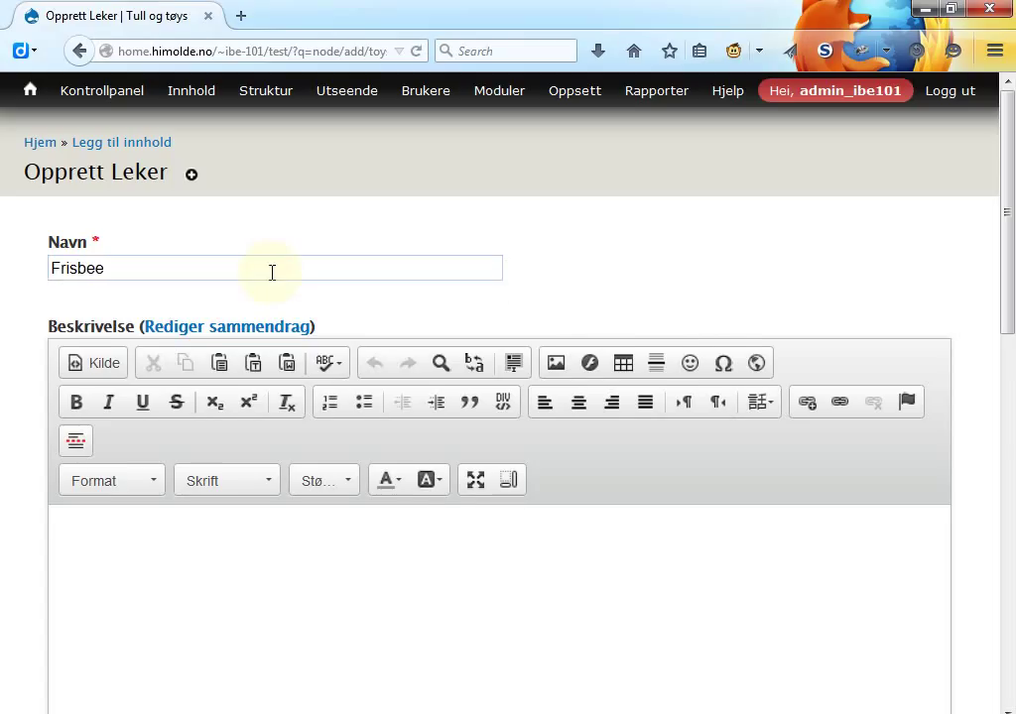
pyautogui.moveTo(1008, 220); pyautogui.dragTo(1009, 288)
pyautogui.click(646, 425)
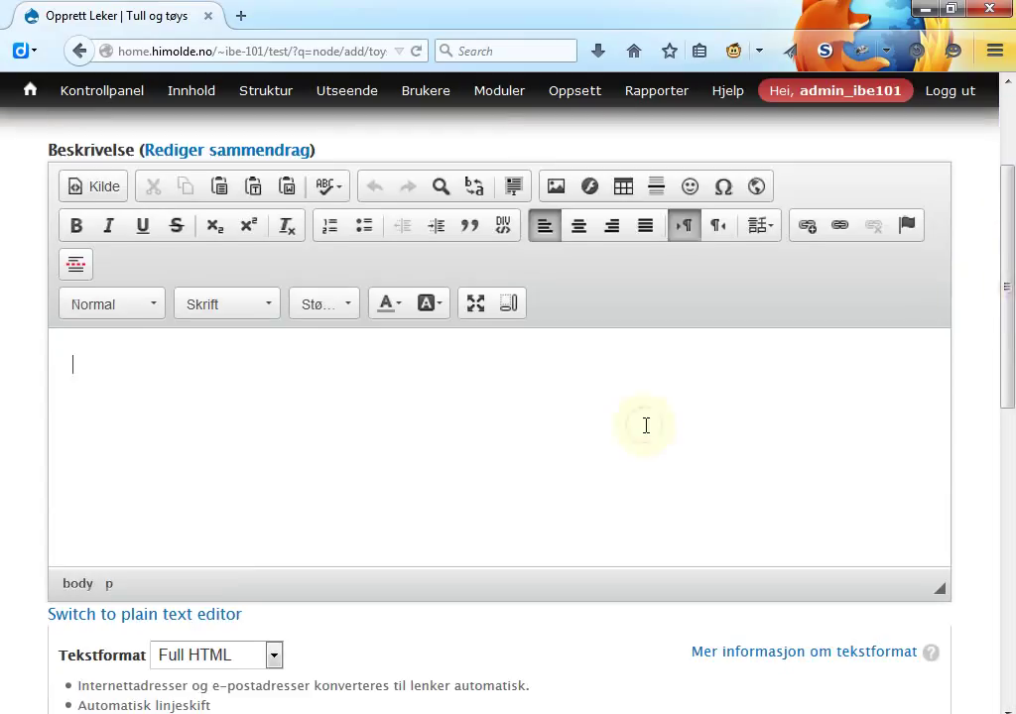
pyautogui.write('Gøy!')
# Set the age group of the Frisbee item to 13-, save it and view the published page
pyautogui.moveTo(1008, 283); pyautogui.dragTo(1000, 450)
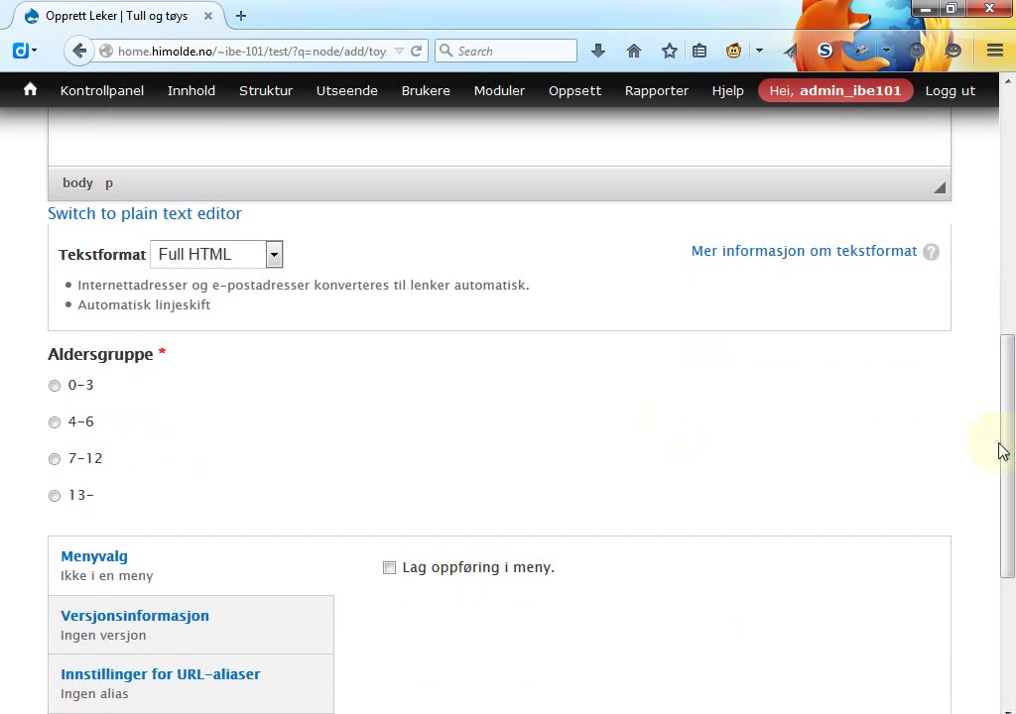
pyautogui.click(56, 498)
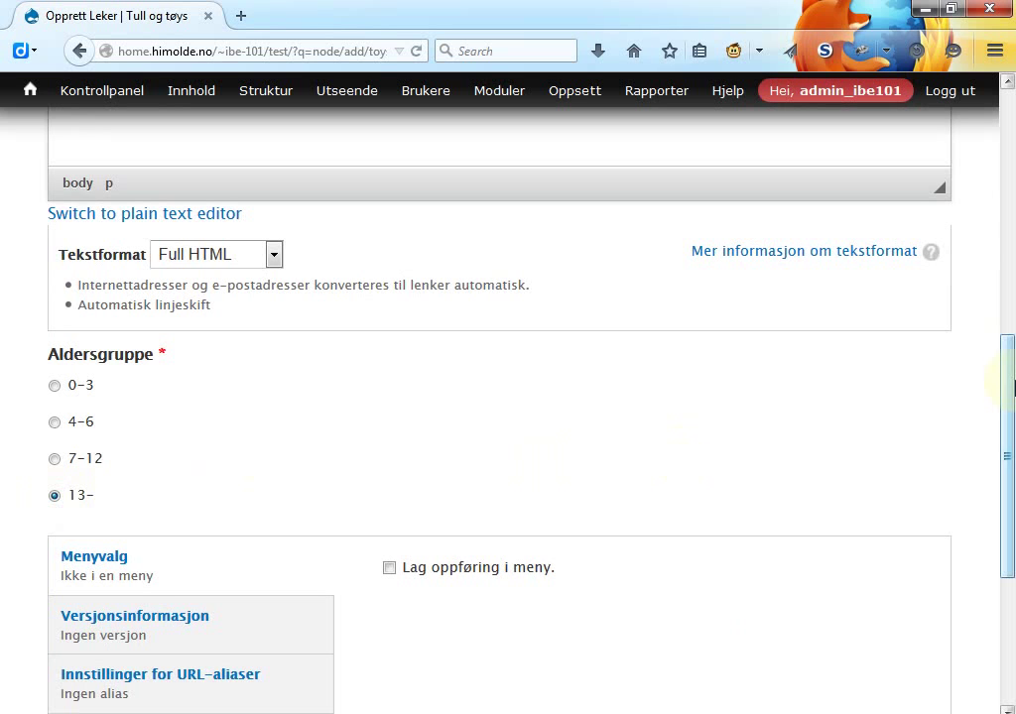
pyautogui.moveTo(1011, 380); pyautogui.dragTo(1009, 538)
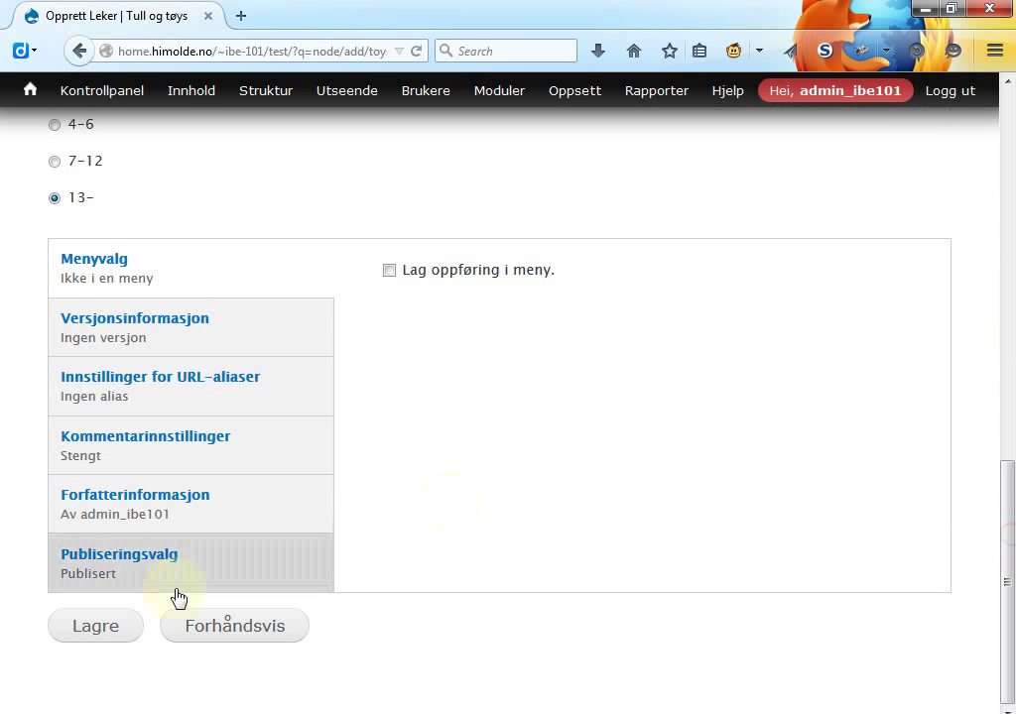
pyautogui.click(106, 640)
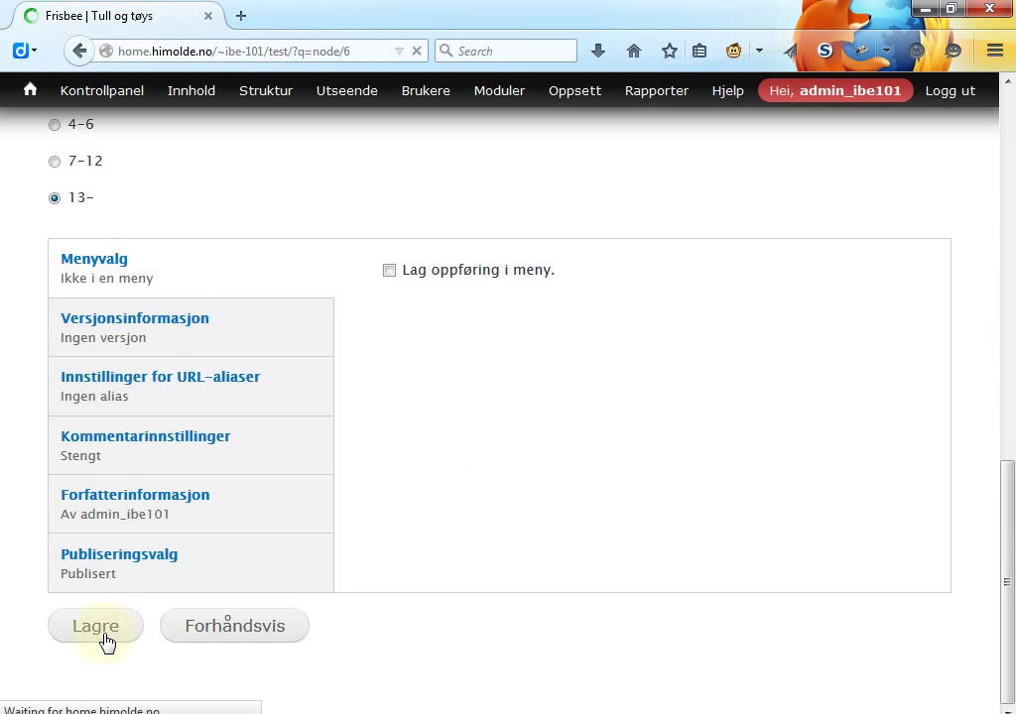
pyautogui.scroll(-3, 106, 642)
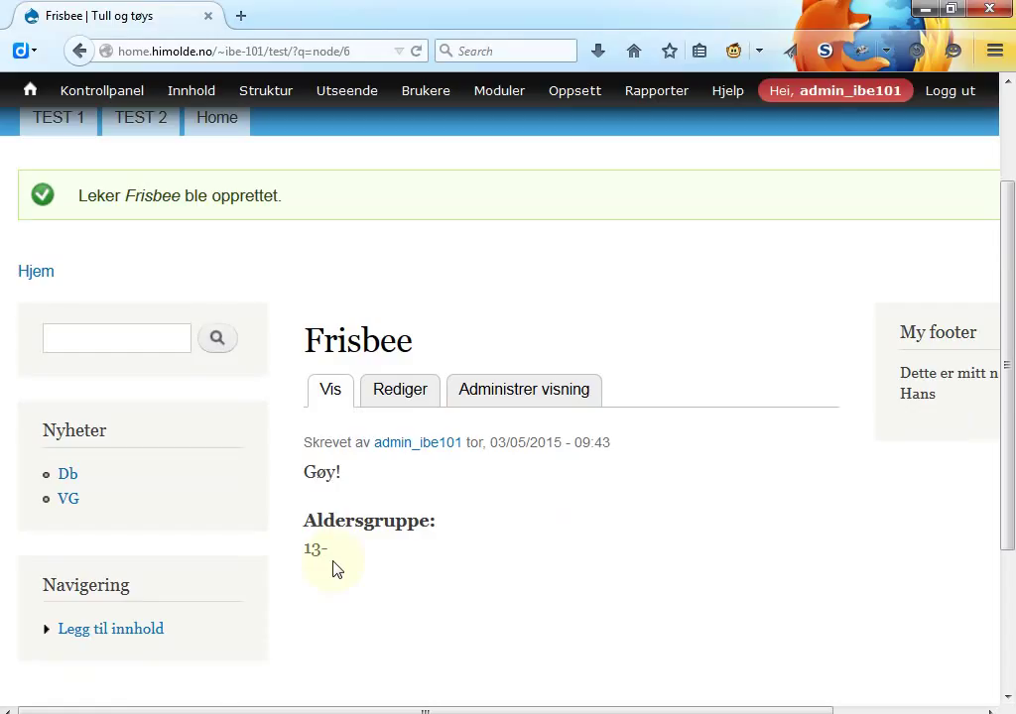
# Open the field administration of the Leker content type and examine the field types available for a new field
pyautogui.moveTo(268, 93)
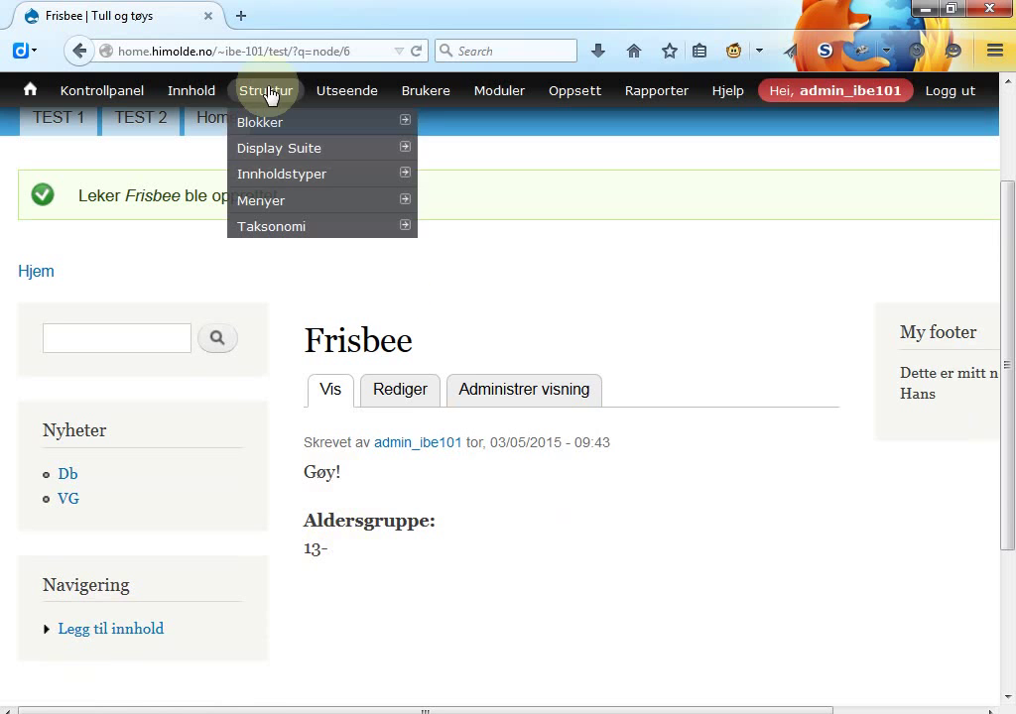
pyautogui.click(294, 184)
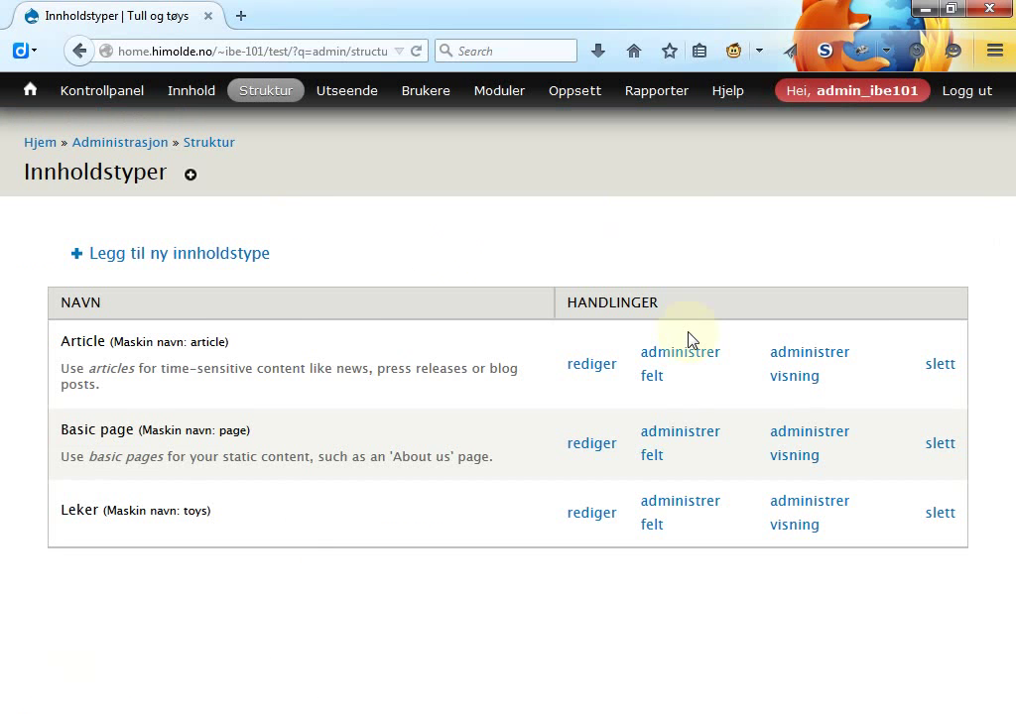
pyautogui.click(663, 501)
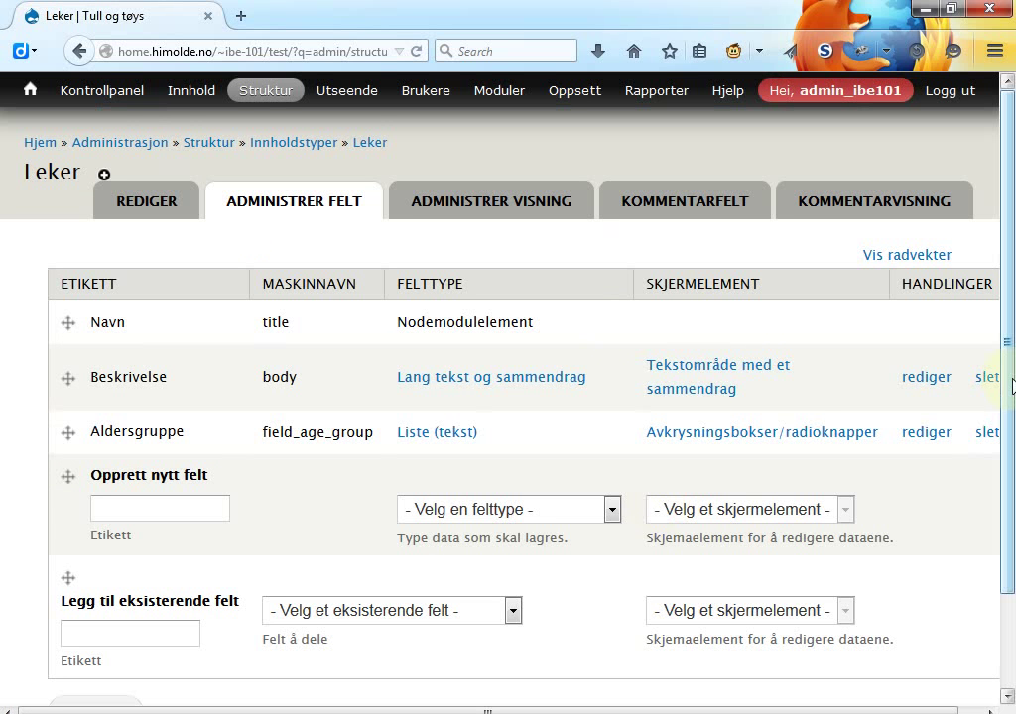
pyautogui.moveTo(1009, 379); pyautogui.dragTo(1004, 492)
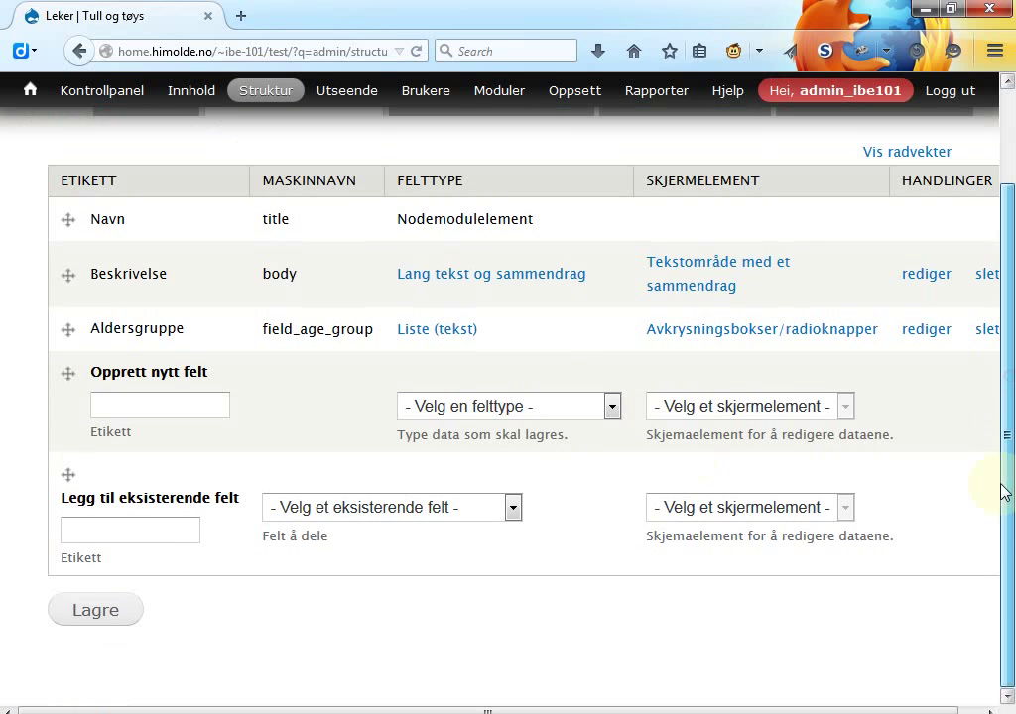
pyautogui.click(613, 407)
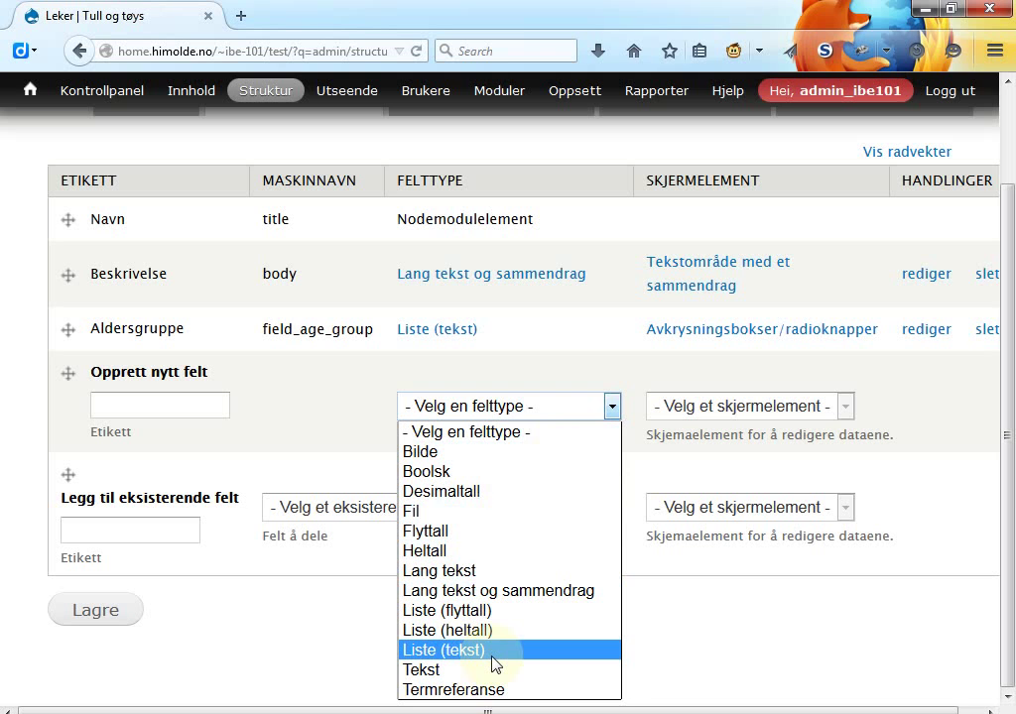
pyautogui.click(307, 652)
# Switch to PuTTY, open the "himolde.no - home - ibe-101 (forelesning)" session and maximise its terminal window
pyautogui.hotkey('ctrl', 'alt', 'p')
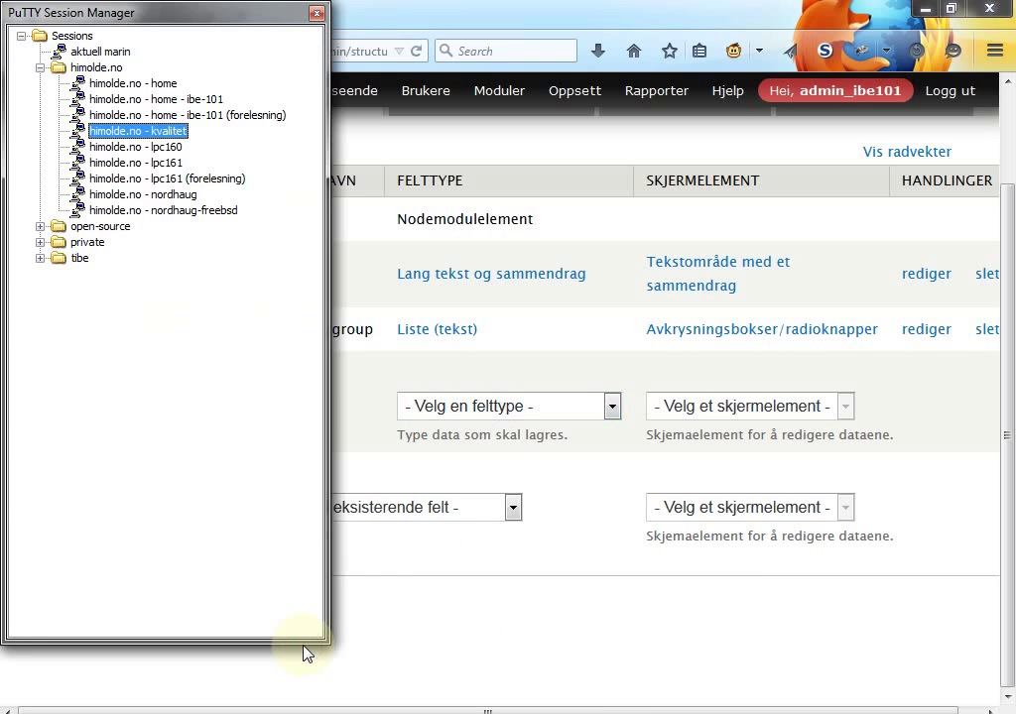
pyautogui.press('Up')
pyautogui.press('Return')
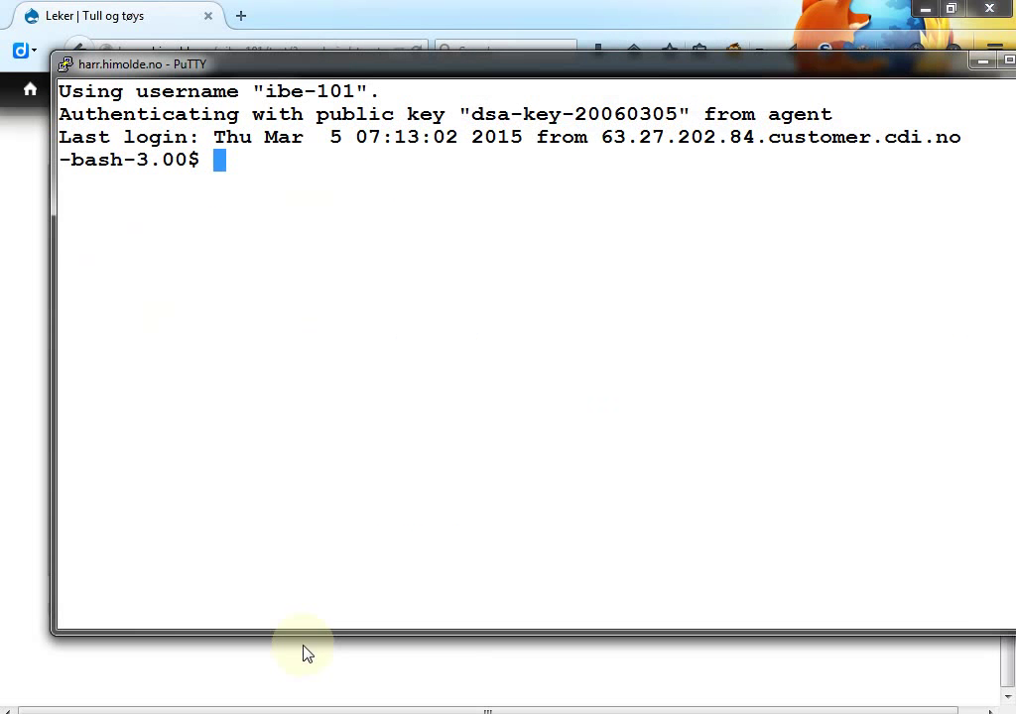
pyautogui.click(1008, 61)
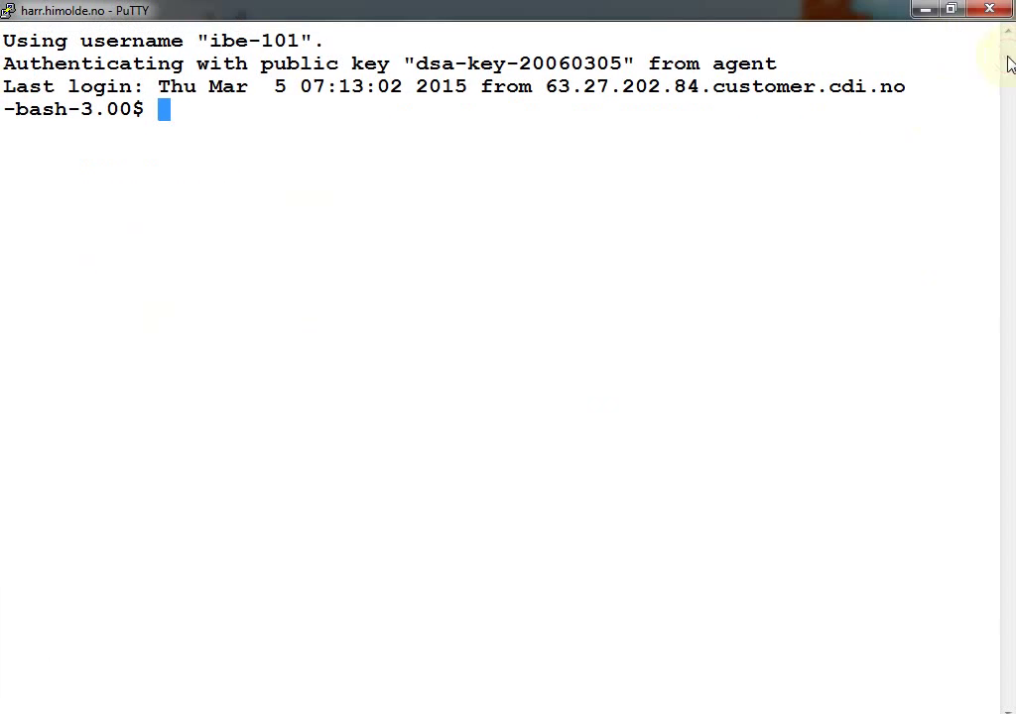
# Change to the html/test directory and download the youtube module with drush dl youtube
pyautogui.write('cd html/te')
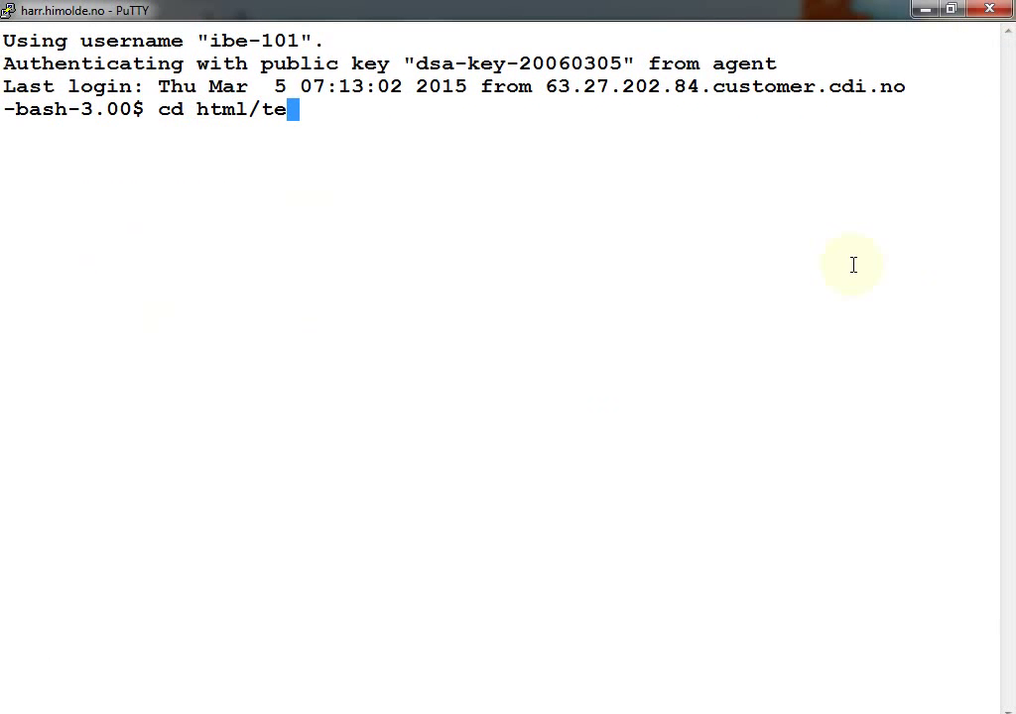
pyautogui.press('Tab')
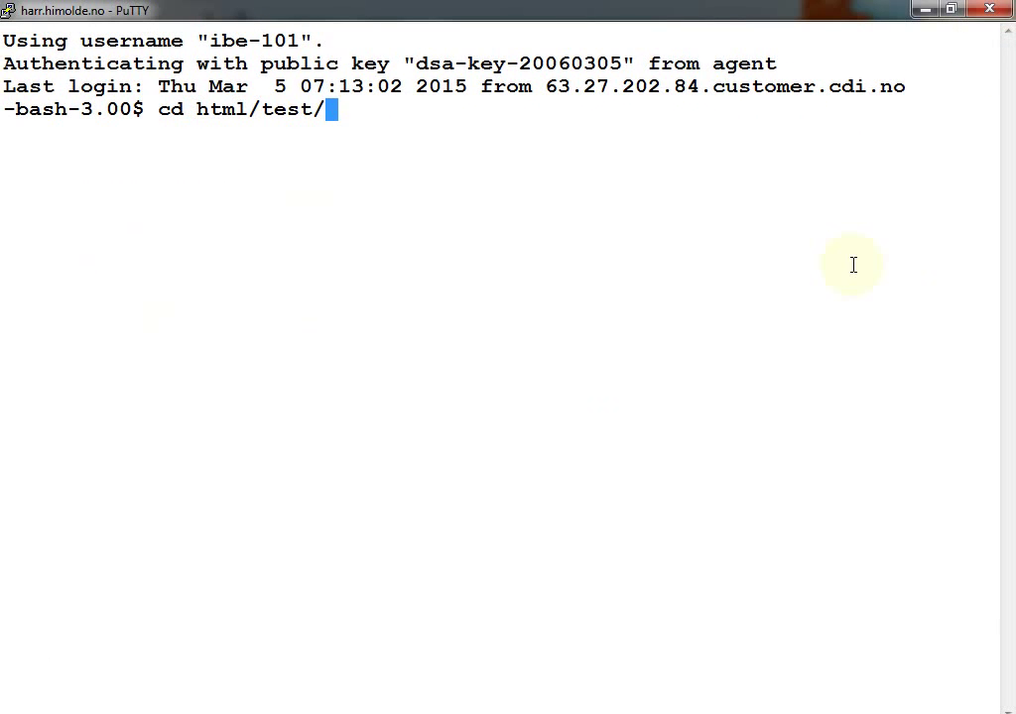
pyautogui.press('Return')
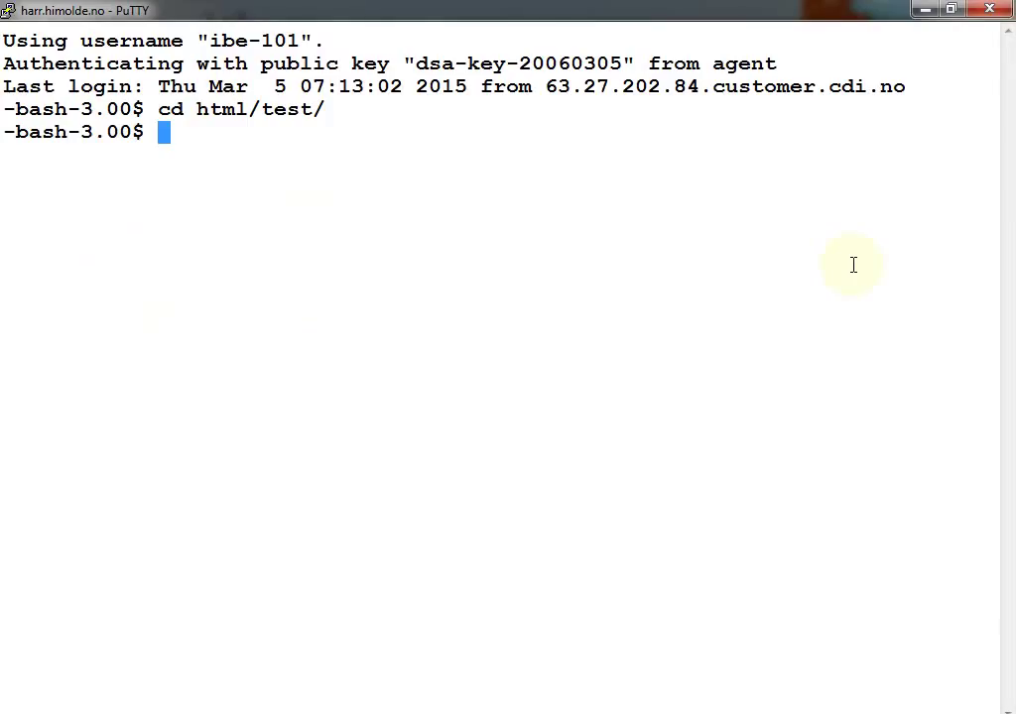
pyautogui.write('drush ')
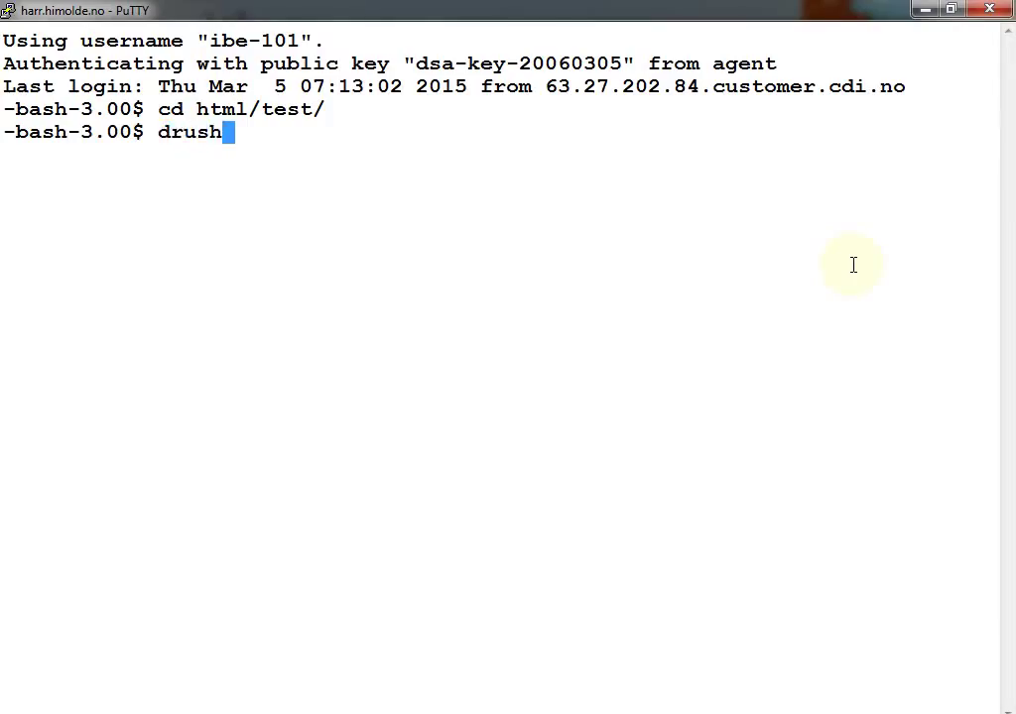
pyautogui.write('e')
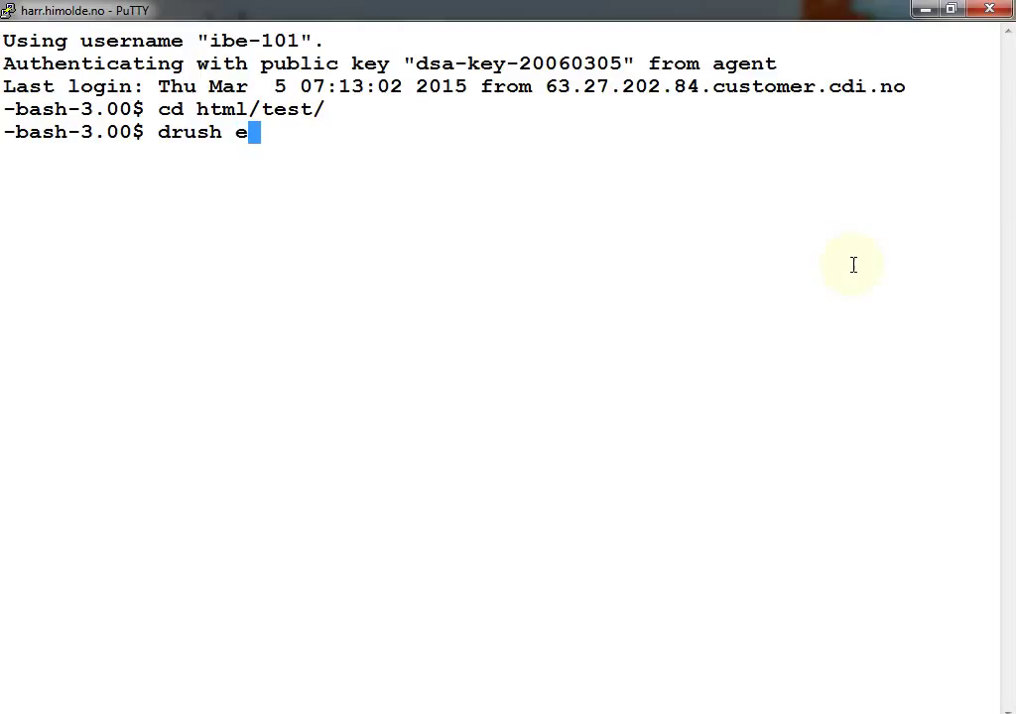
pyautogui.press('BackSpace')
pyautogui.write('dl yo')
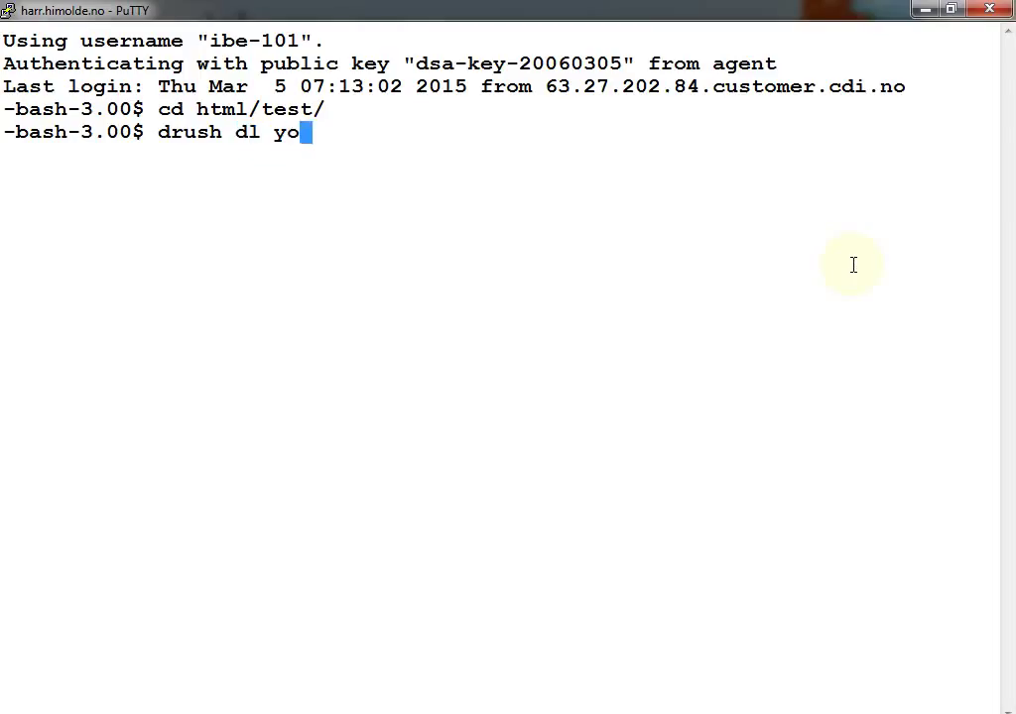
pyautogui.write('utube')
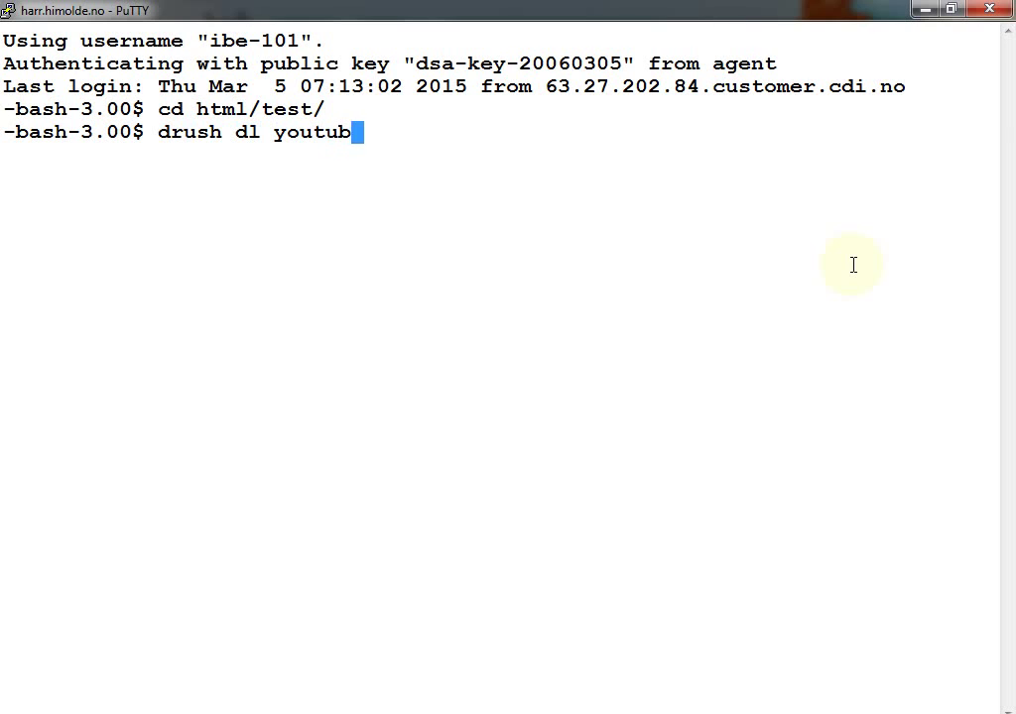
pyautogui.press('Return')
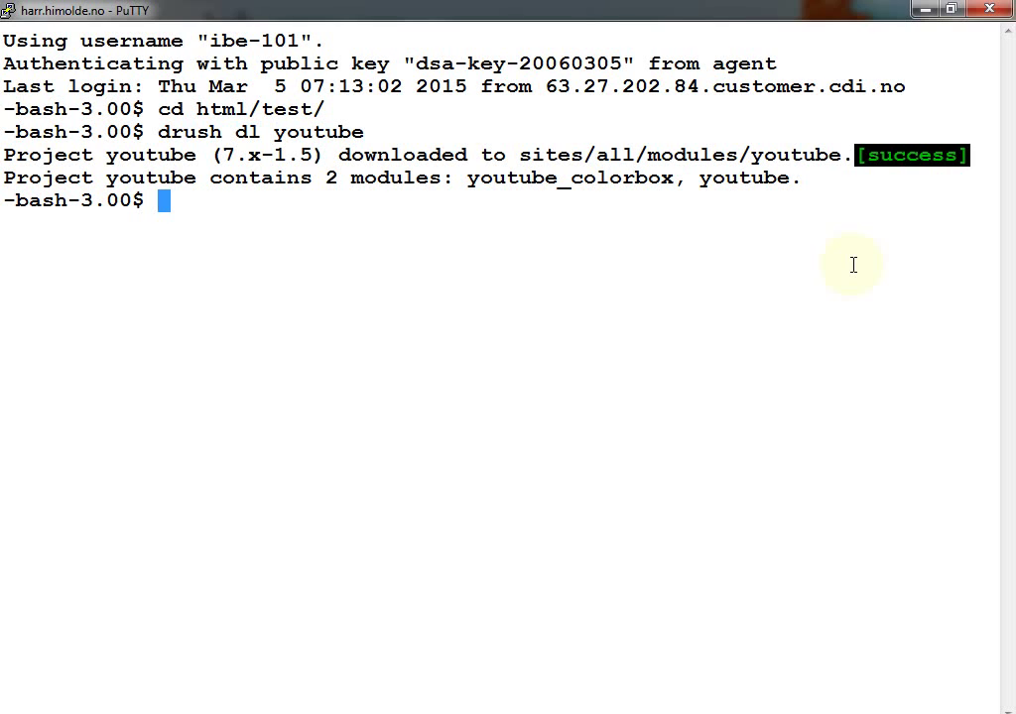
# Enable the youtube module with drush en youtube, answering y to the confirmation
pyautogui.press('Up')
pyautogui.press('Left')
pyautogui.press('Left')
pyautogui.press('Left')
pyautogui.press('Left')
pyautogui.press('Left')
pyautogui.press('Left')
pyautogui.press('Left')
pyautogui.press('Left')
pyautogui.press('Left')
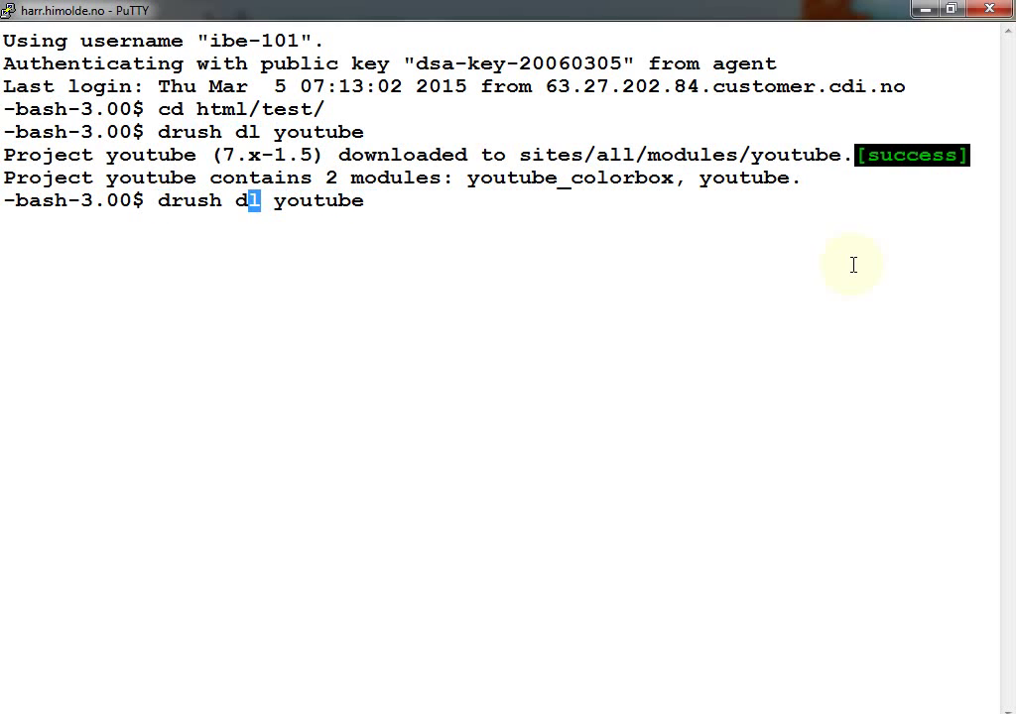
pyautogui.press('Right')
pyautogui.press('BackSpace')
pyautogui.press('BackSpace')
pyautogui.write('en')
pyautogui.press('Return')
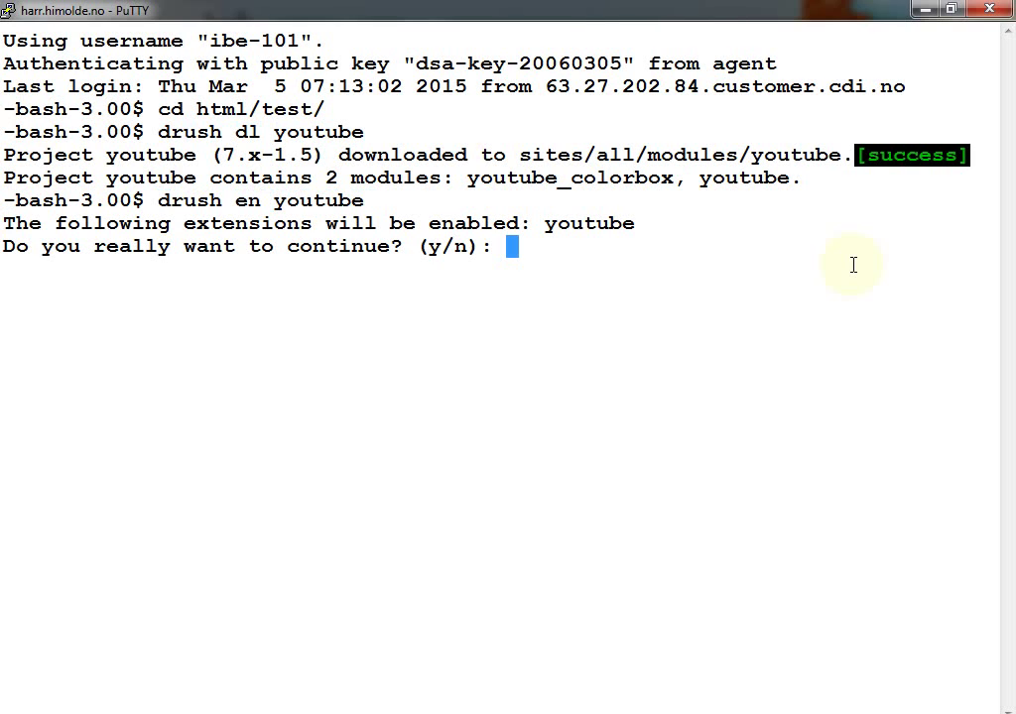
pyautogui.write('y')
pyautogui.press('Return')
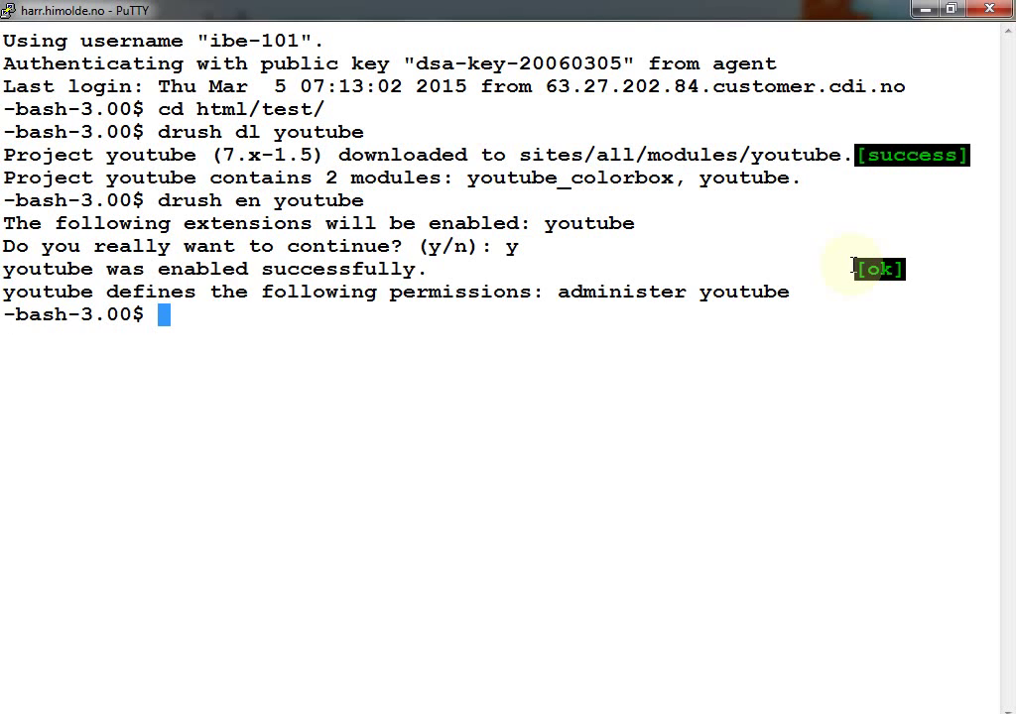
# Switch to Firefox and add a new field labelled "Vidoe" of type YouTube video with the YouTube form element to Leker
pyautogui.hotkey('alt', 'Tab')
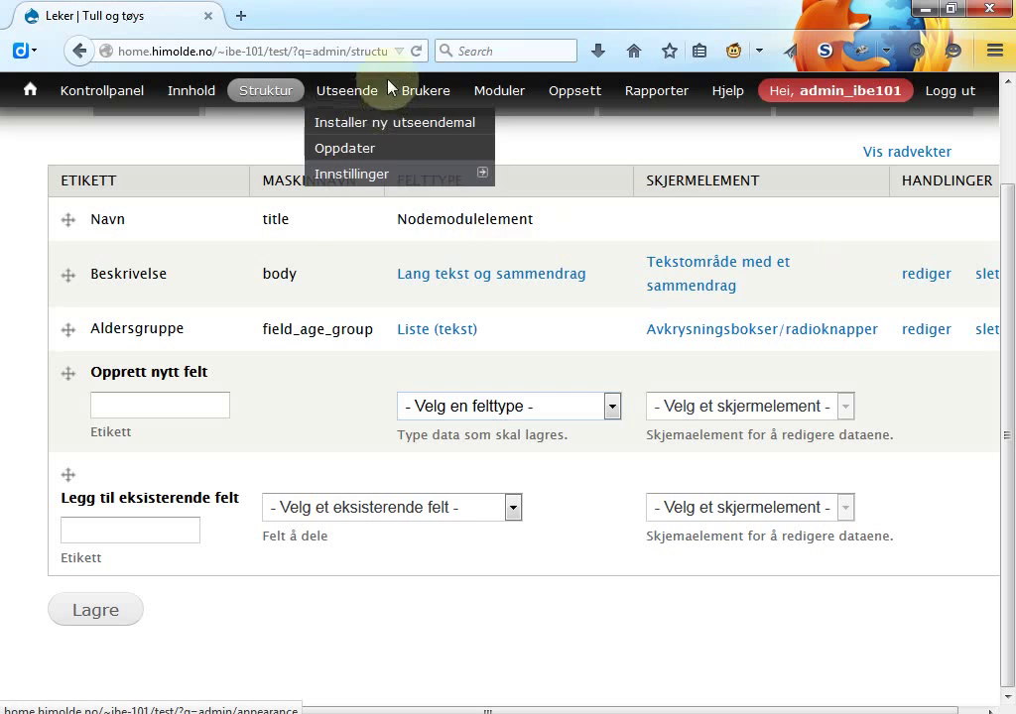
pyautogui.click(466, 171)
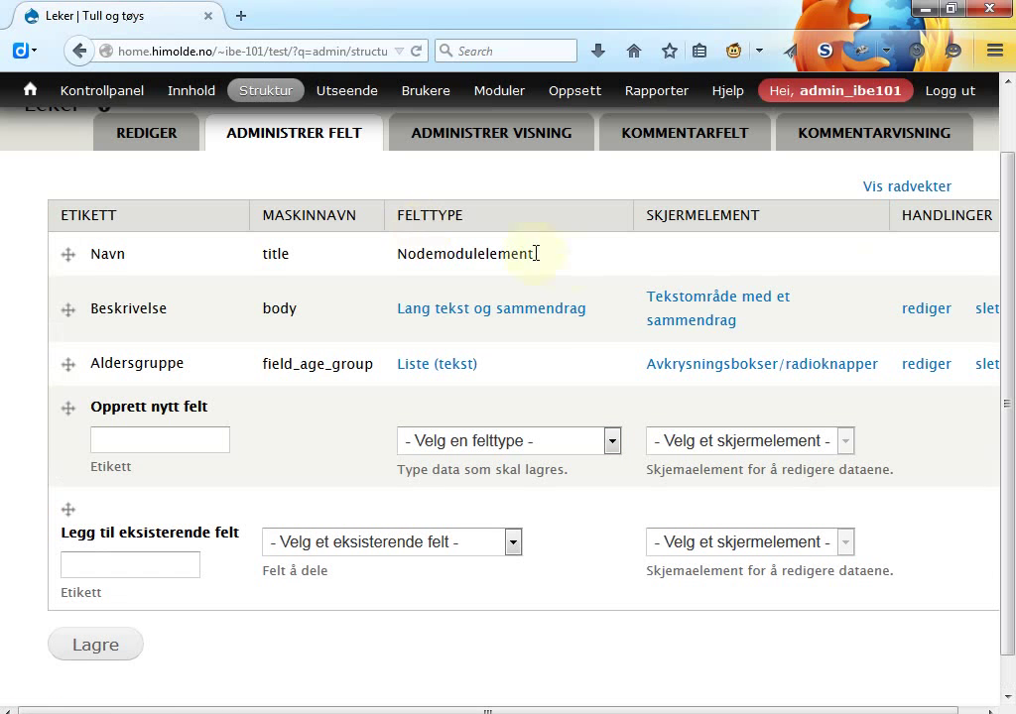
pyautogui.click(610, 442)
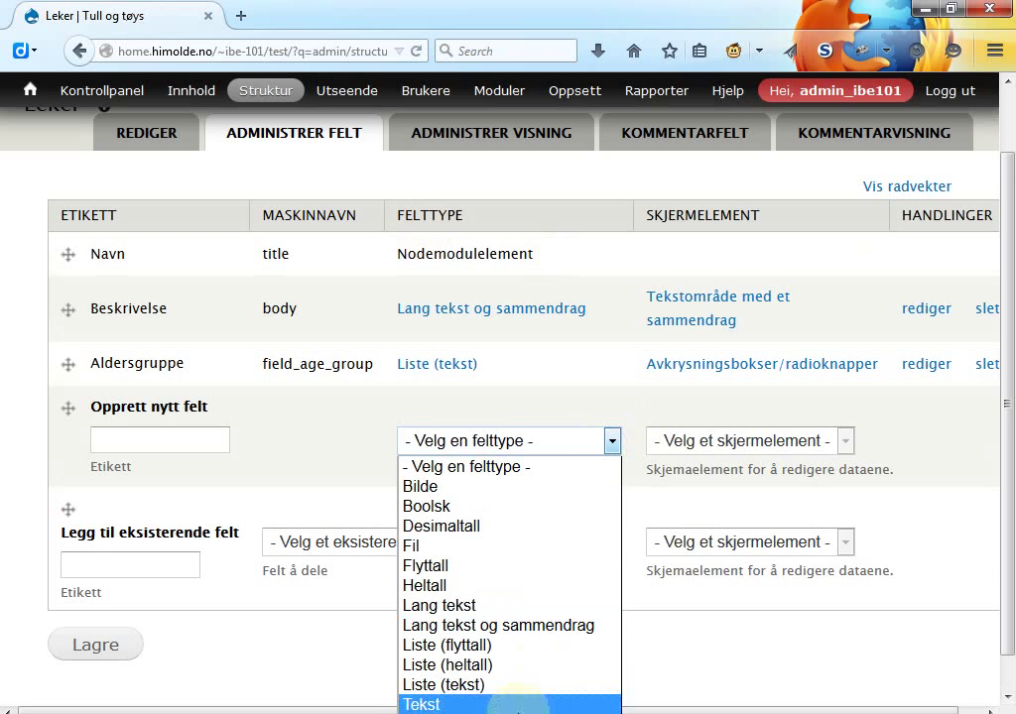
pyautogui.click(516, 713)
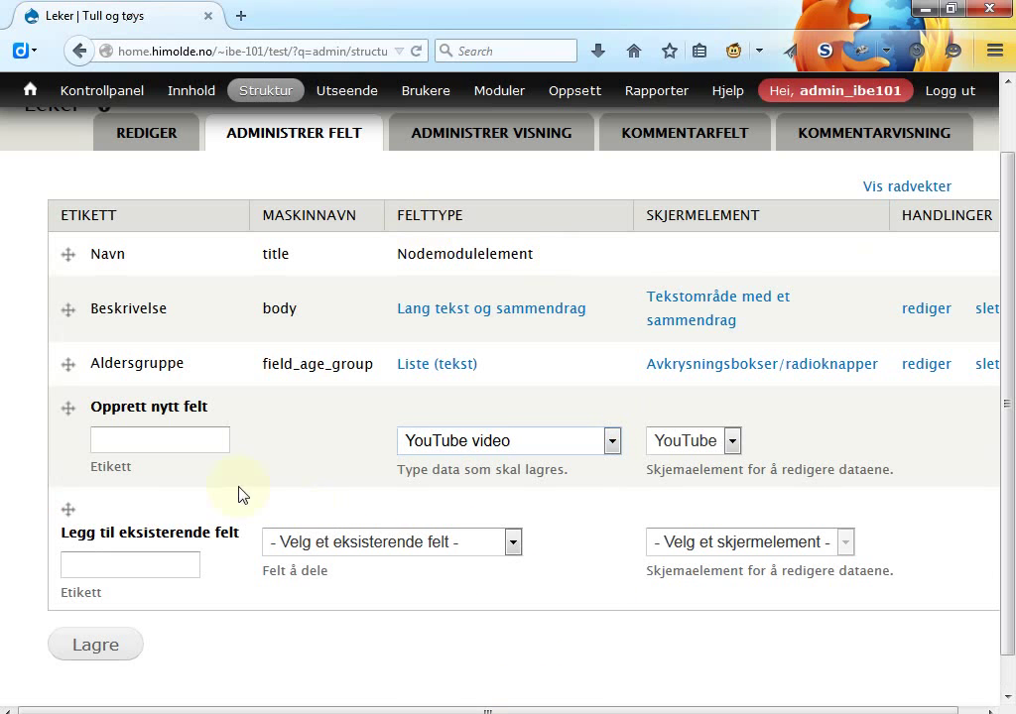
pyautogui.click(186, 439)
pyautogui.write('Vidoe')
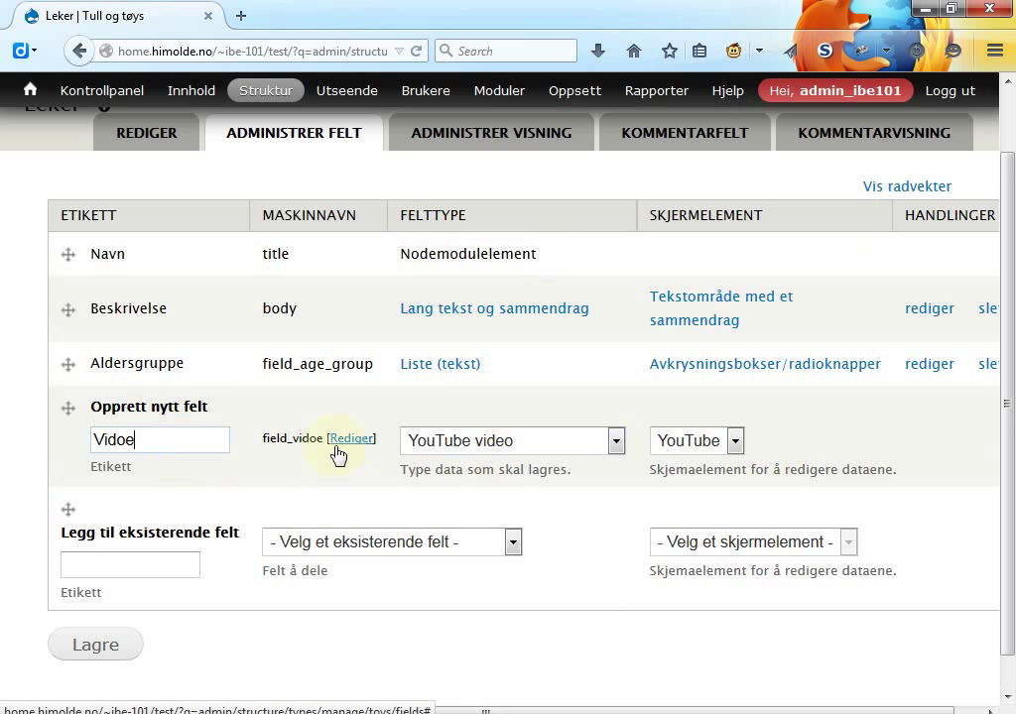
pyautogui.click(735, 443)
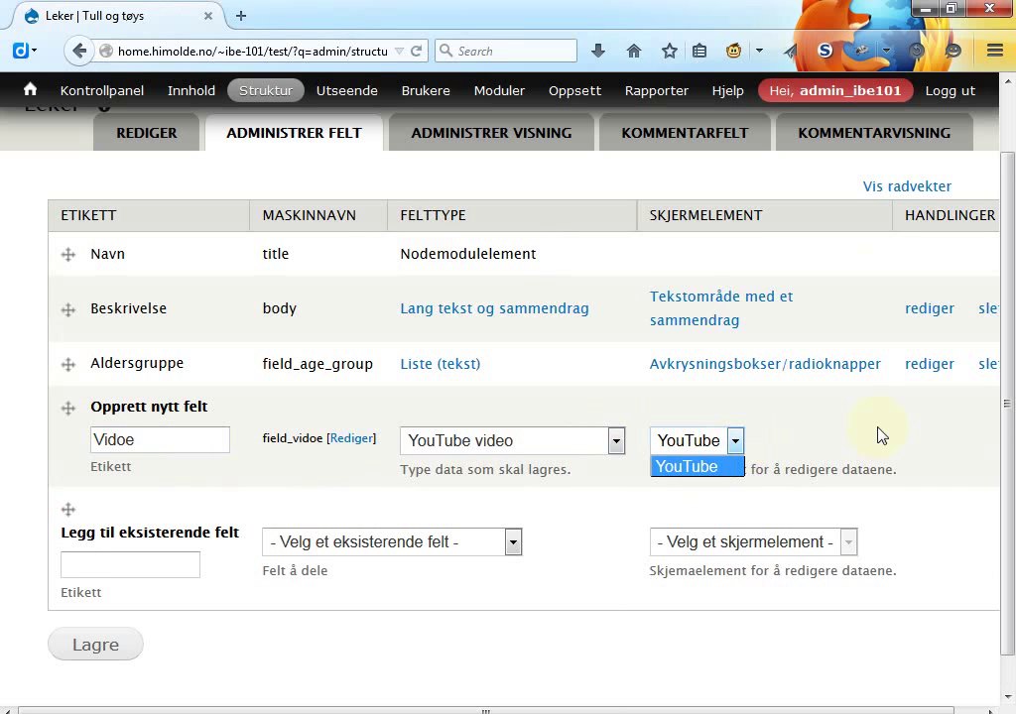
pyautogui.click(1007, 436)
pyautogui.scroll(-1, 1007, 444)
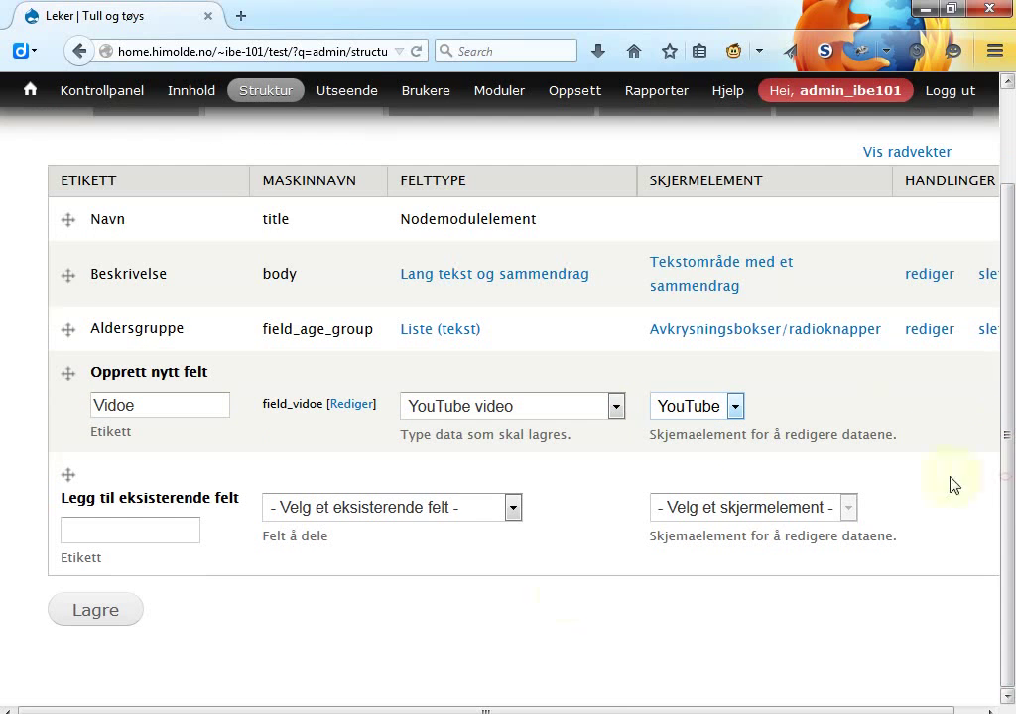
pyautogui.click(97, 633)
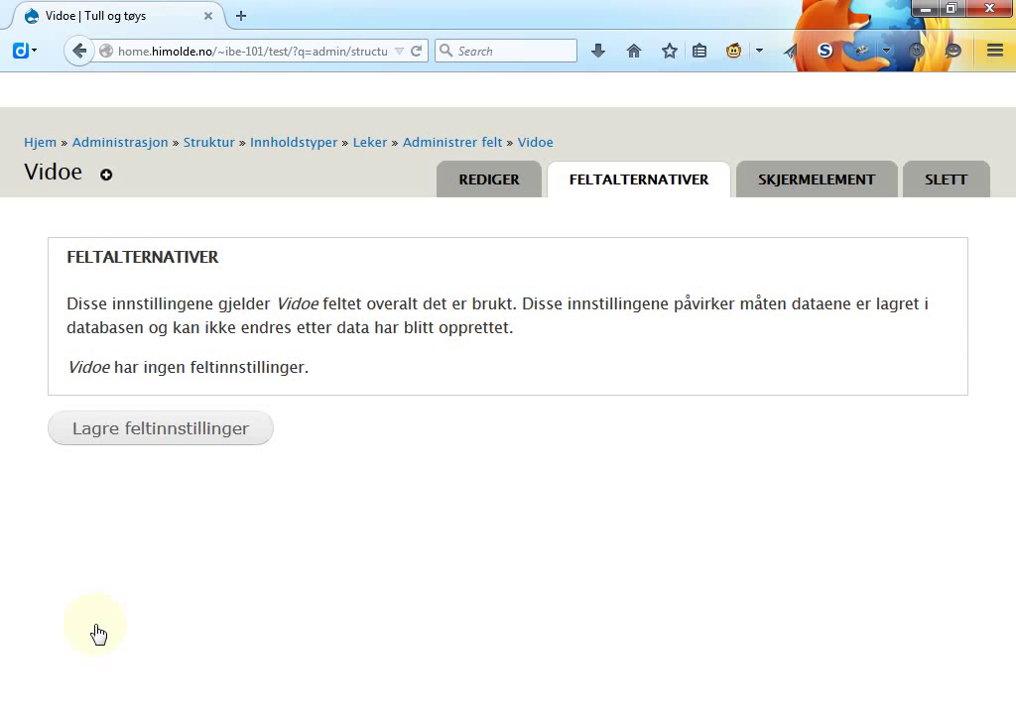
# Save the Vidoe field's storage settings and its Leker settings with the default options
pyautogui.click(200, 450)
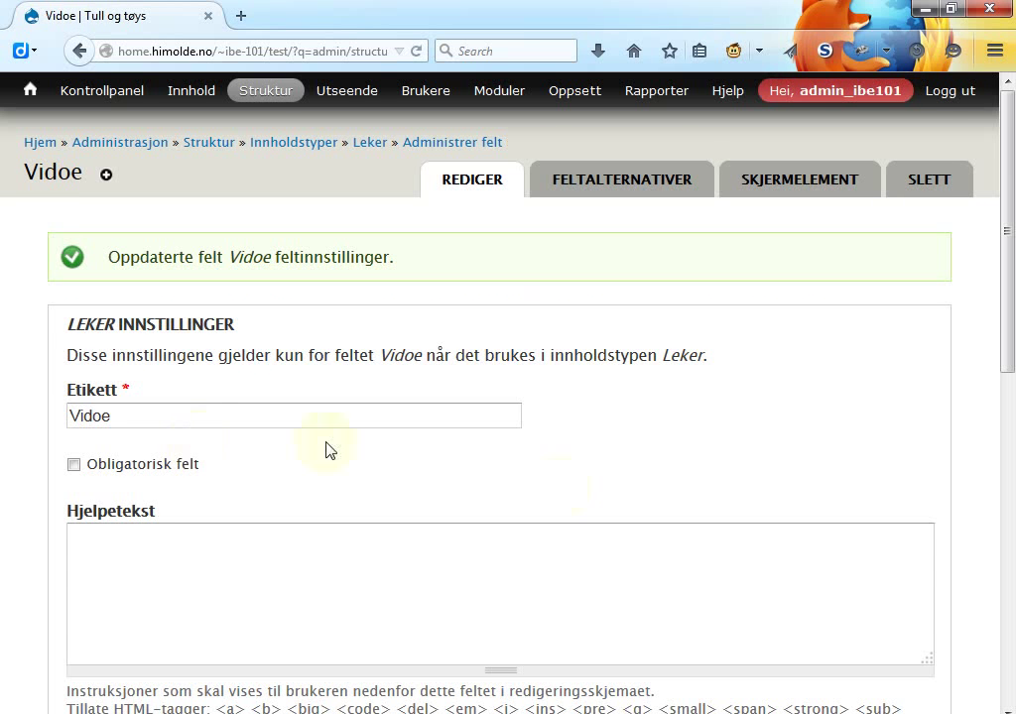
pyautogui.scroll(-3, 1012, 410)
pyautogui.moveTo(1012, 409); pyautogui.dragTo(1007, 673)
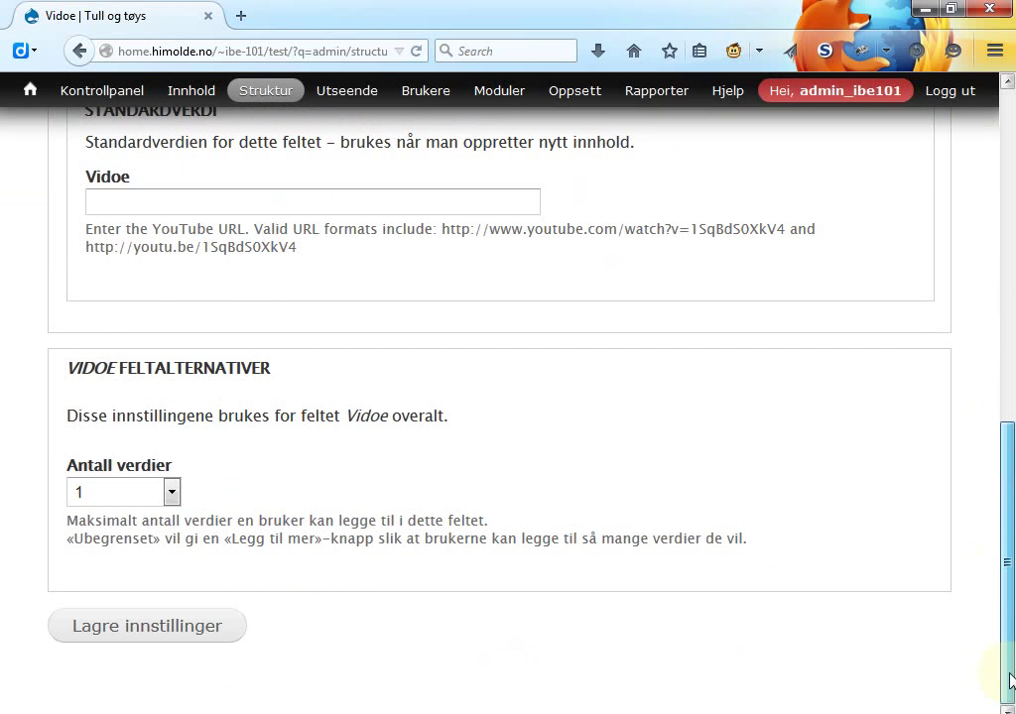
pyautogui.click(154, 638)
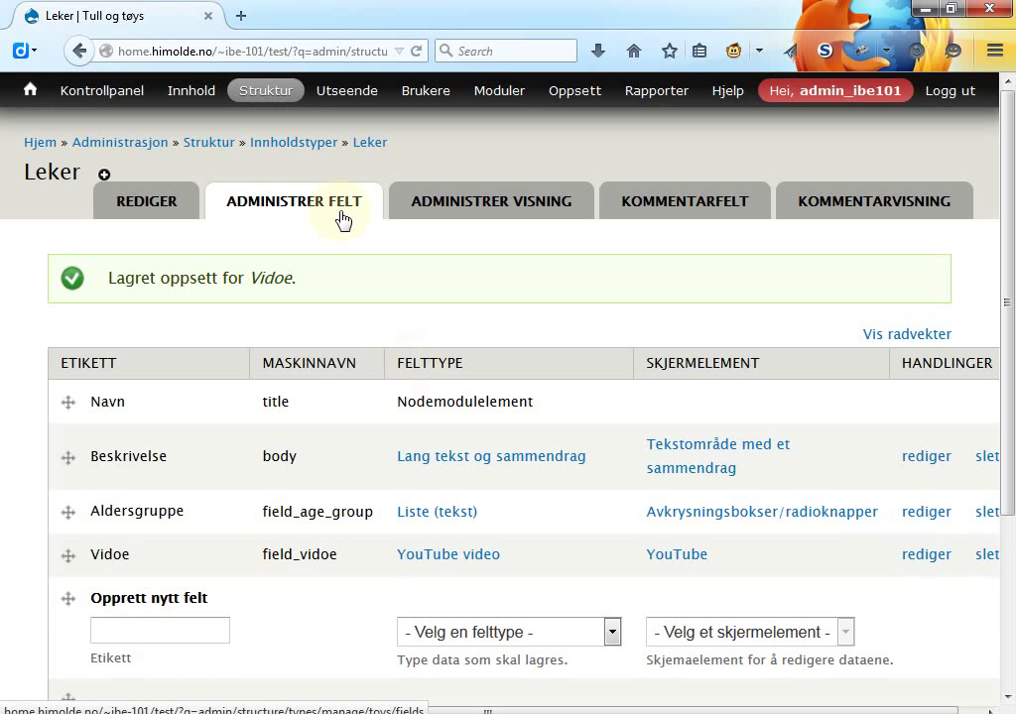
# Open the Frisbee item for editing from the content overview and go to its Vidoe field
pyautogui.moveTo(197, 95)
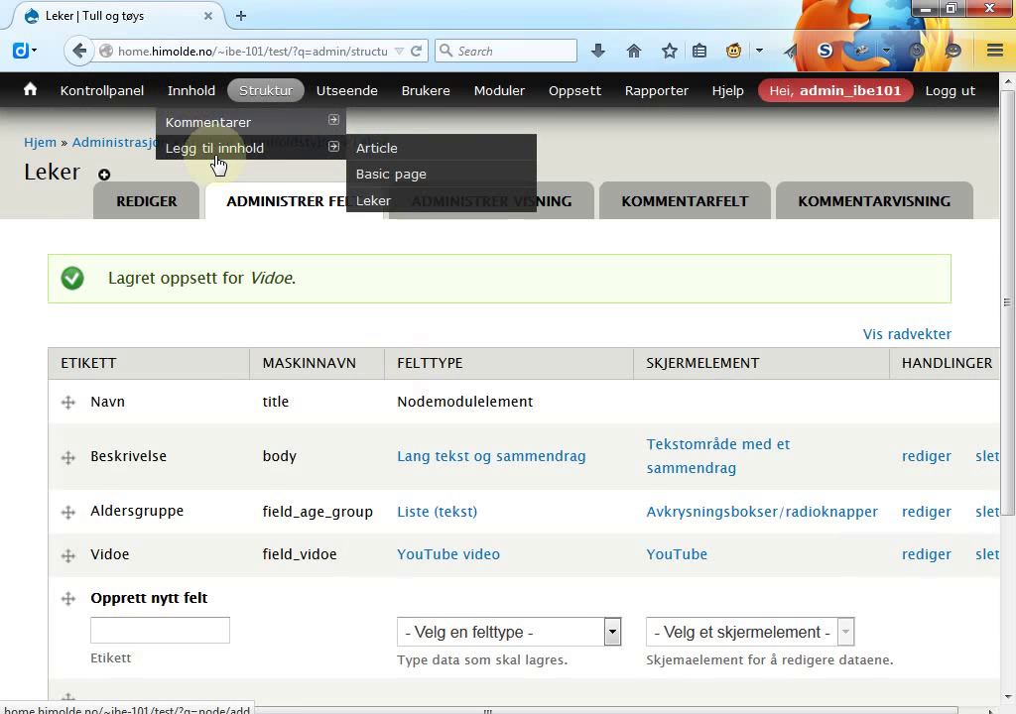
pyautogui.click(188, 97)
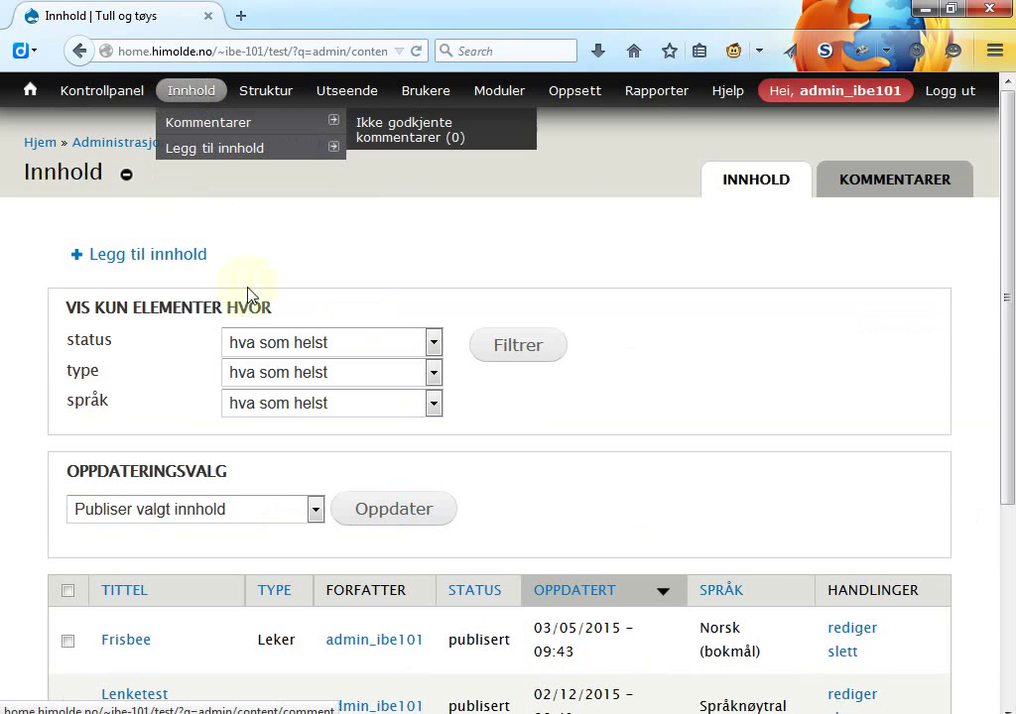
pyautogui.click(843, 629)
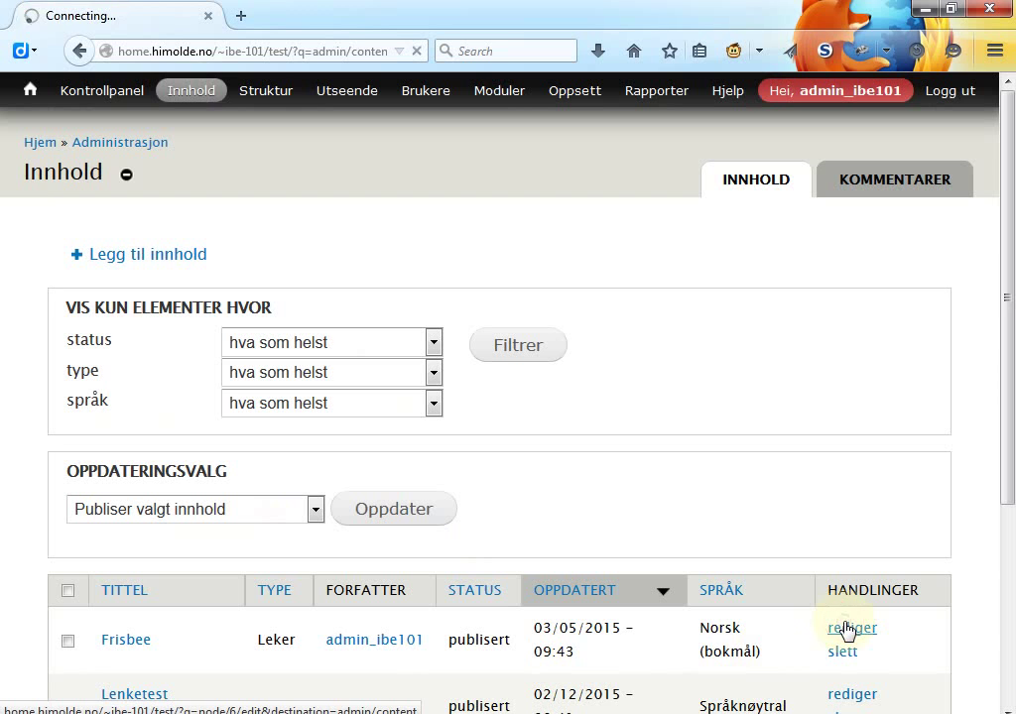
pyautogui.moveTo(1011, 221); pyautogui.dragTo(1005, 478)
pyautogui.click(235, 501)
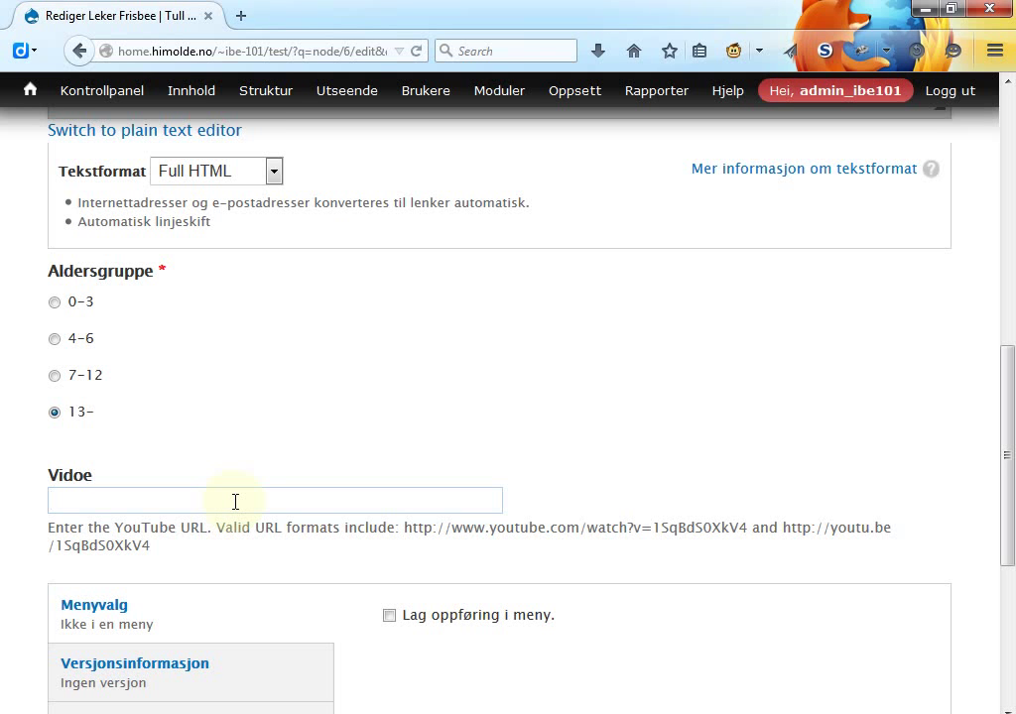
# Open youtube.com in a new tab, search for "frisbee" and copy the link of the "Top 21 Frisbee Trick Shots 2012" video
pyautogui.click(241, 14)
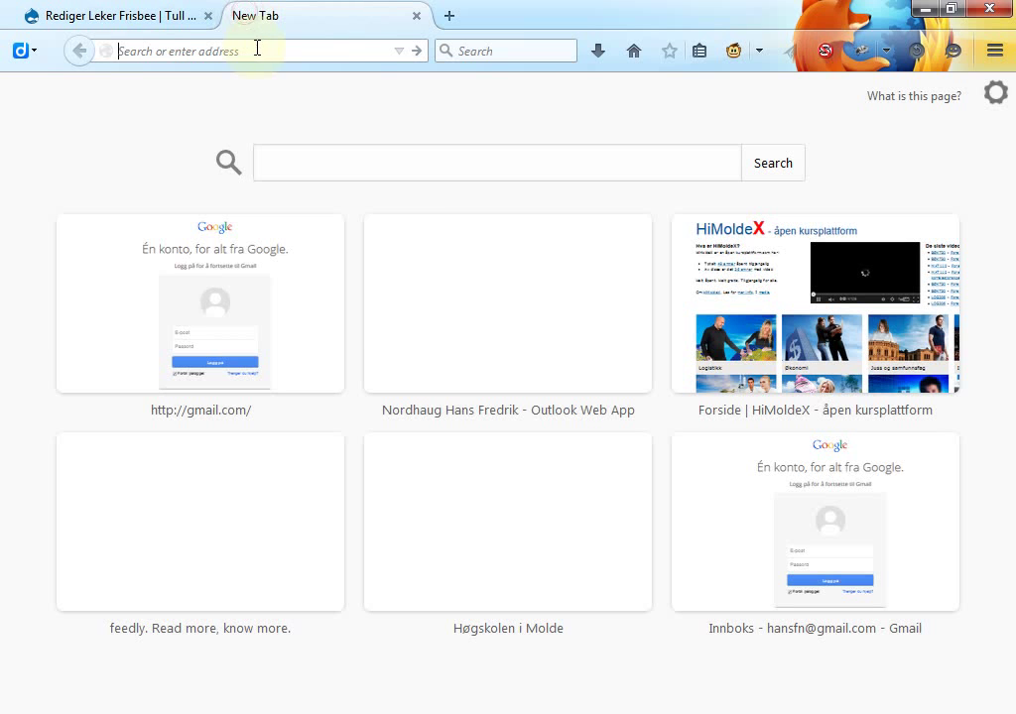
pyautogui.write('youtube.com')
pyautogui.press('Return')
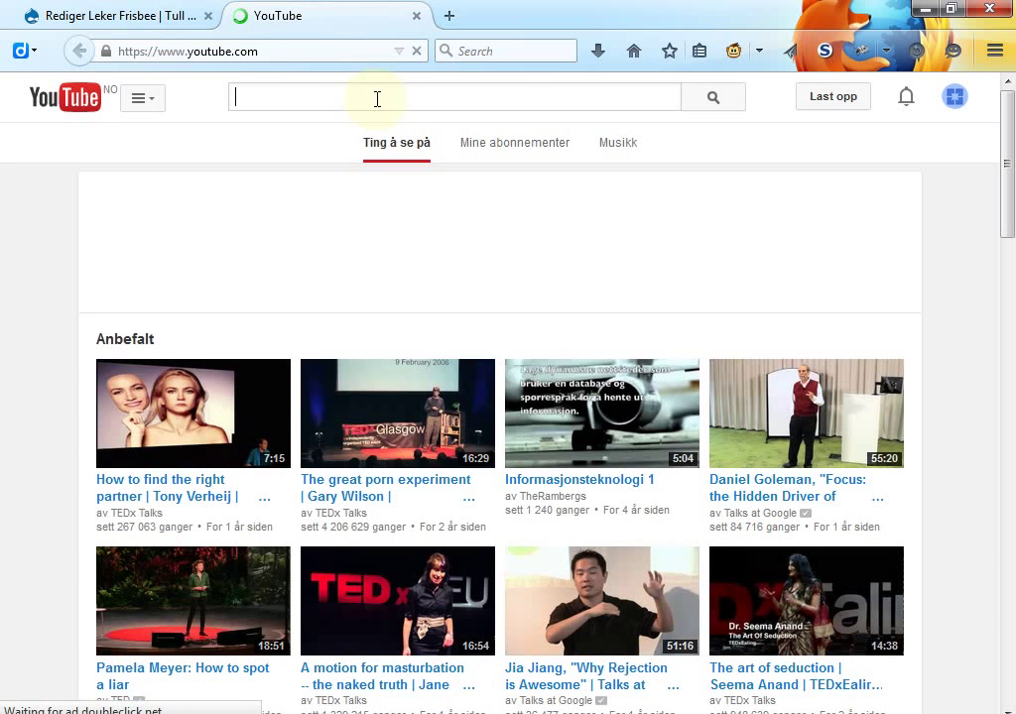
pyautogui.write('frisbee')
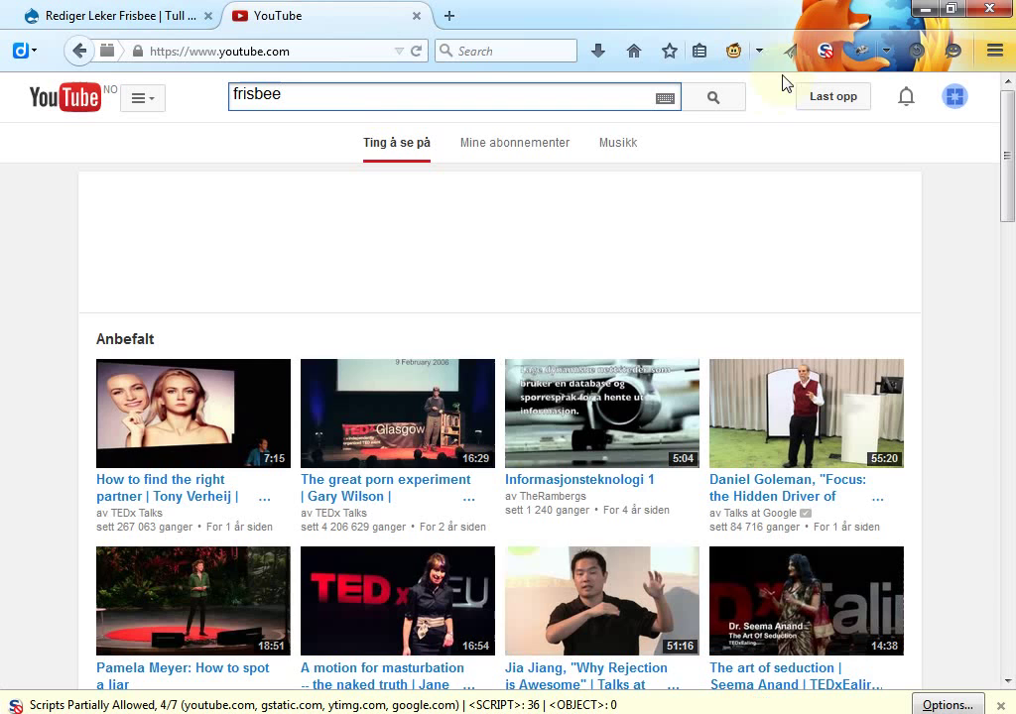
pyautogui.click(724, 99)
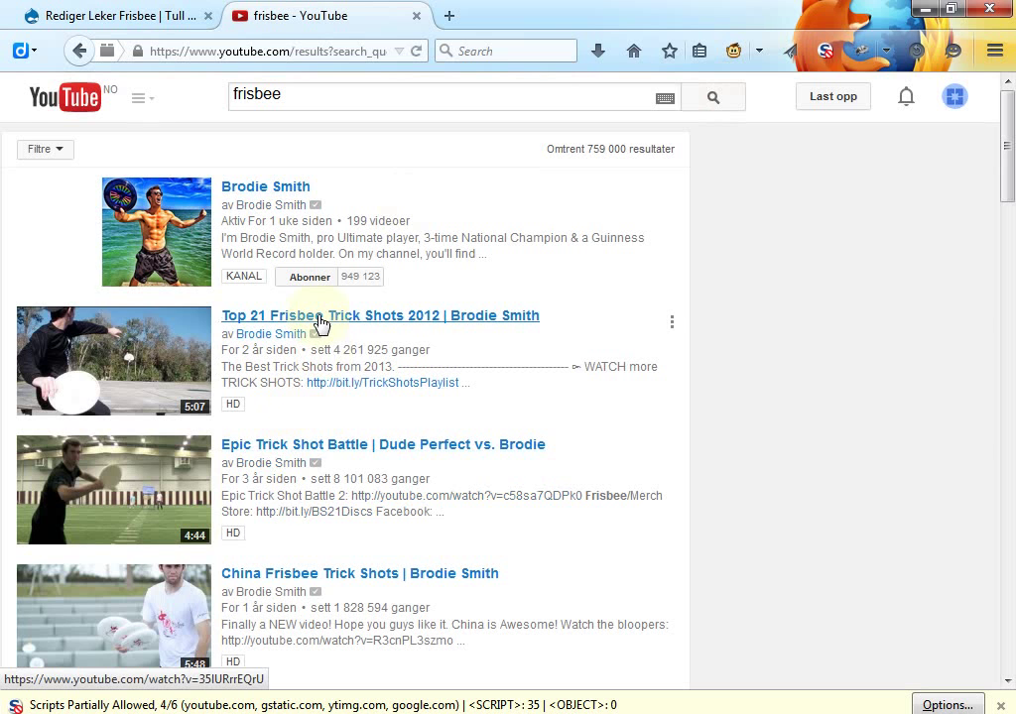
pyautogui.rightClick(321, 323)
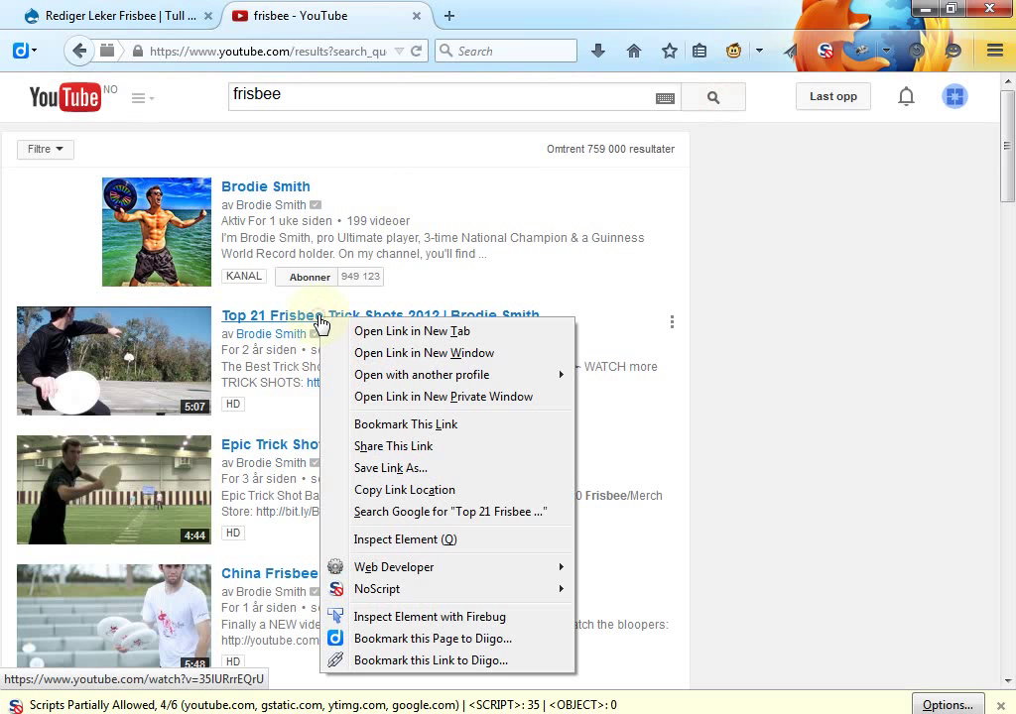
pyautogui.click(397, 490)
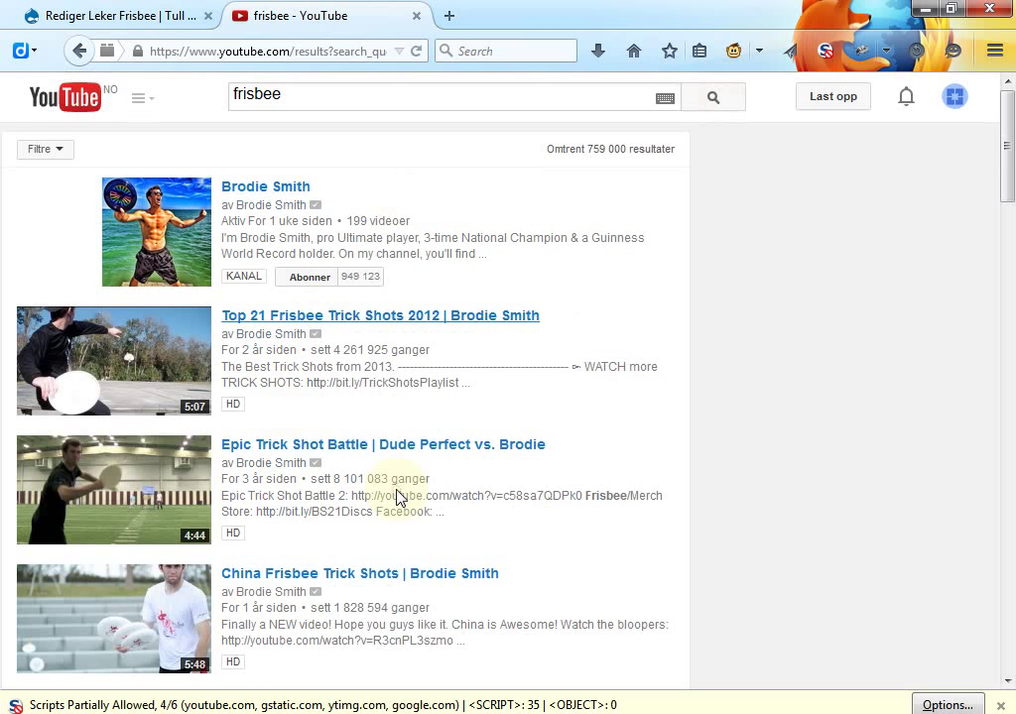
# Return to the Frisbee edit form, paste the copied YouTube link into the Vidoe field and save the item
pyautogui.click(103, 20)
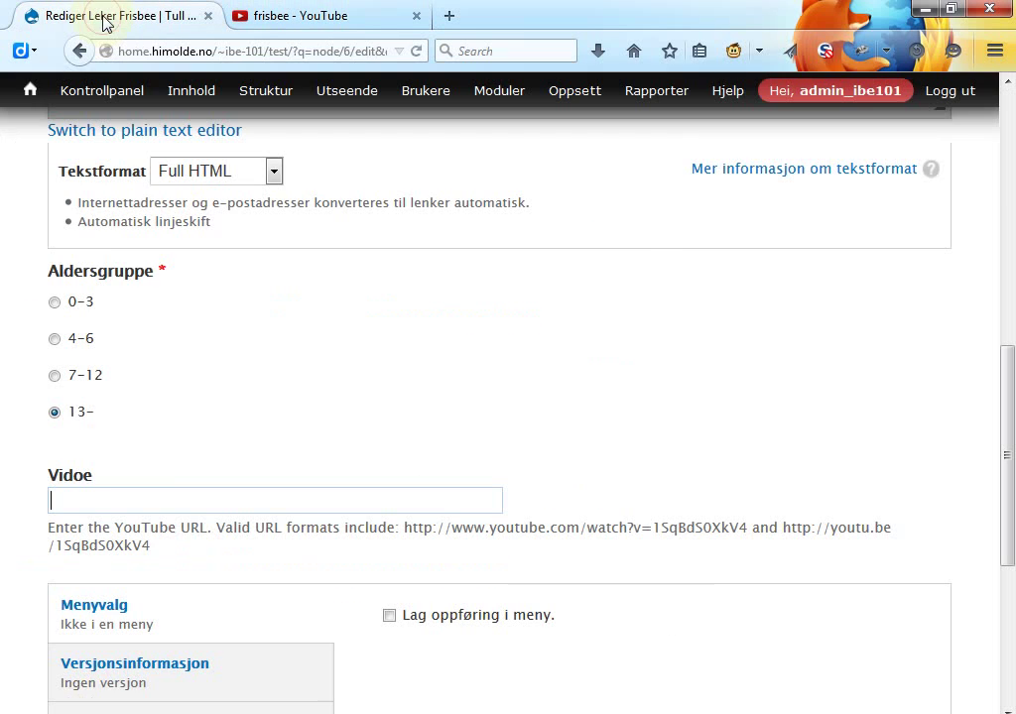
pyautogui.click(170, 503)
pyautogui.hotkey('ctrl', 'v')
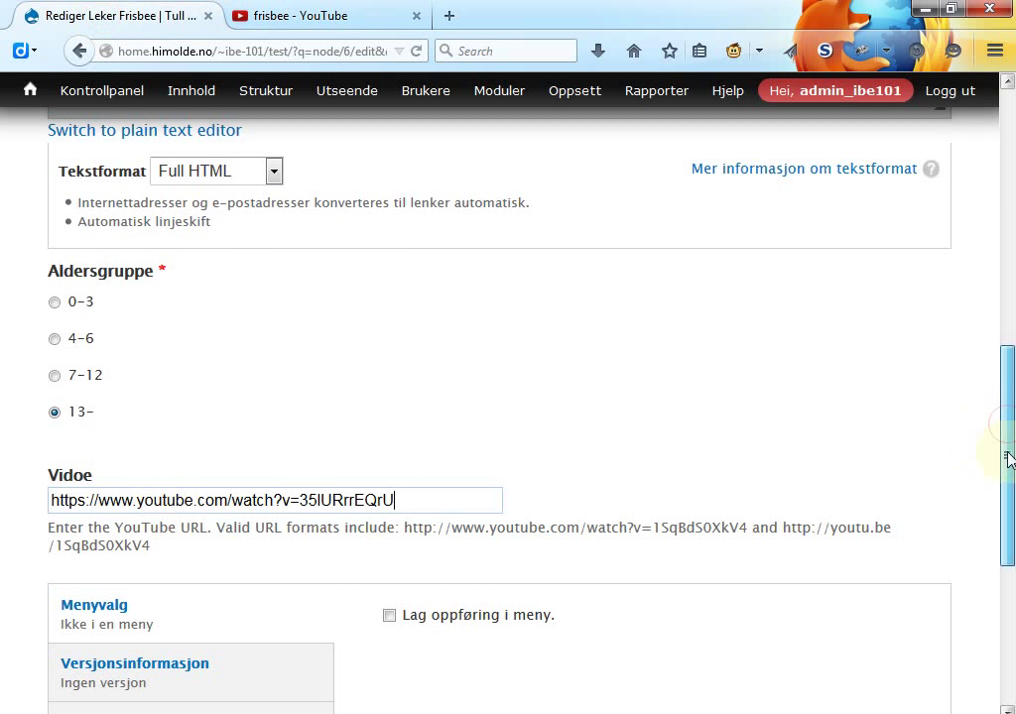
pyautogui.moveTo(1009, 453); pyautogui.dragTo(1009, 550)
pyautogui.click(99, 673)
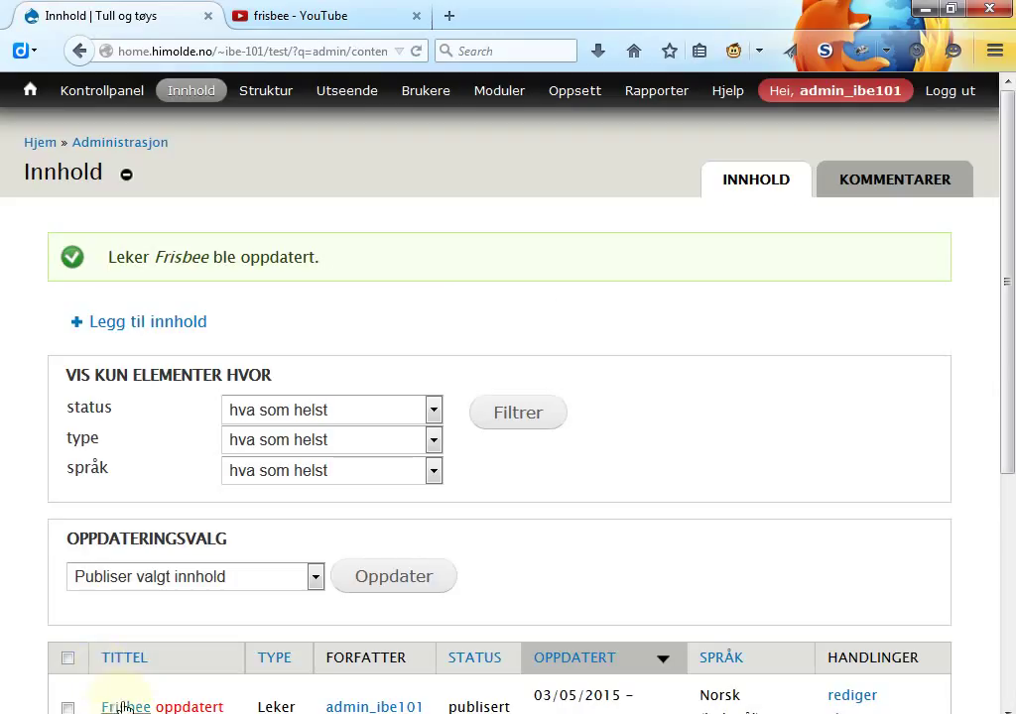
# Open the Frisbee item from the content overview and examine its embedded Vidoe field
pyautogui.click(110, 706)
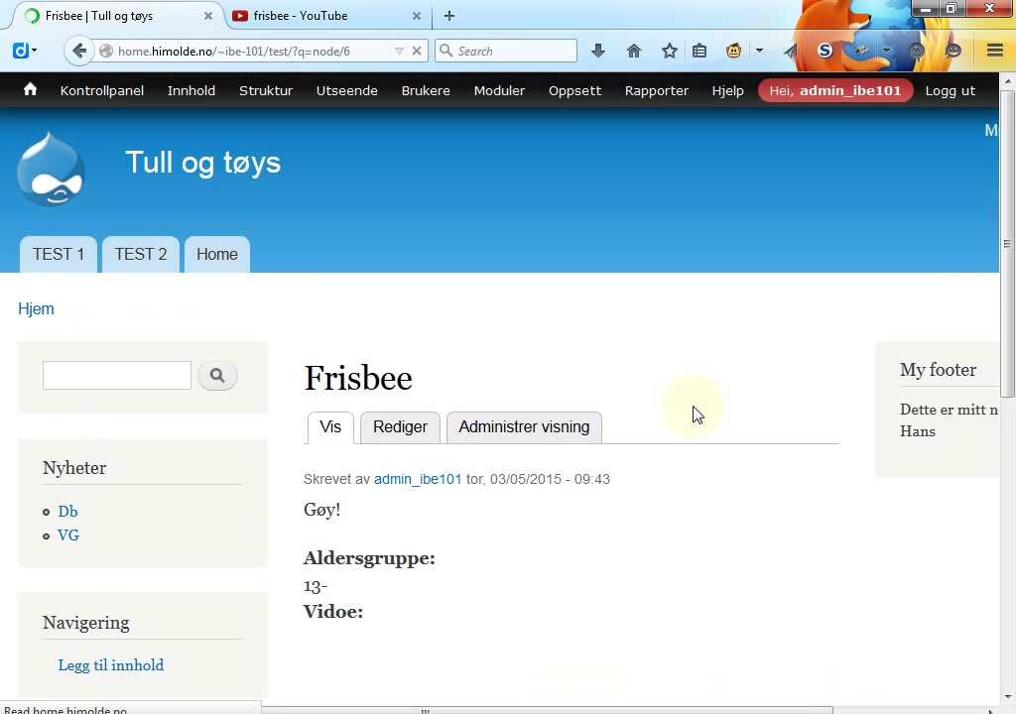
pyautogui.scroll(-3, 694, 415)
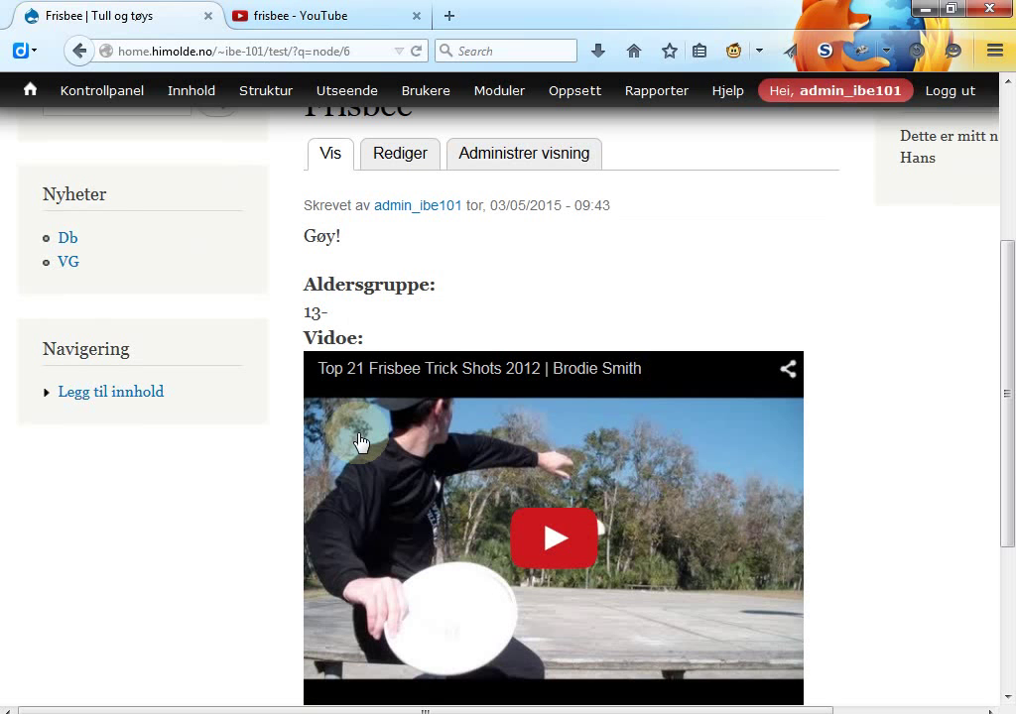
# Open the Leker content type's display settings and try the 960px by 720px YouTube video size for the Vidoe field
pyautogui.moveTo(263, 97)
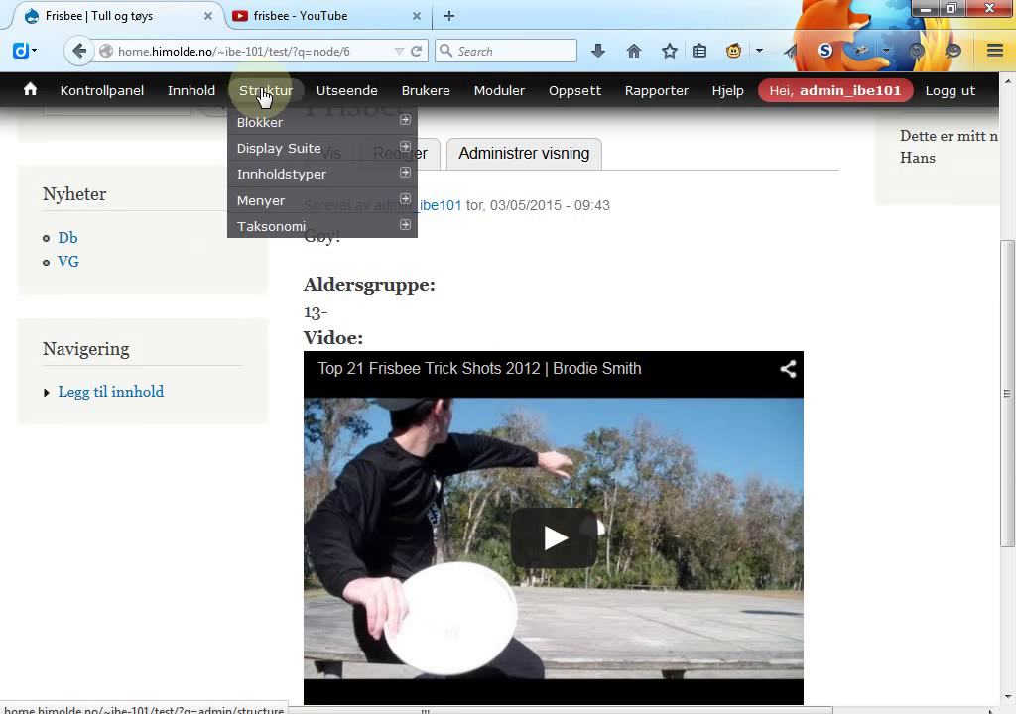
pyautogui.moveTo(283, 178)
pyautogui.moveTo(479, 260)
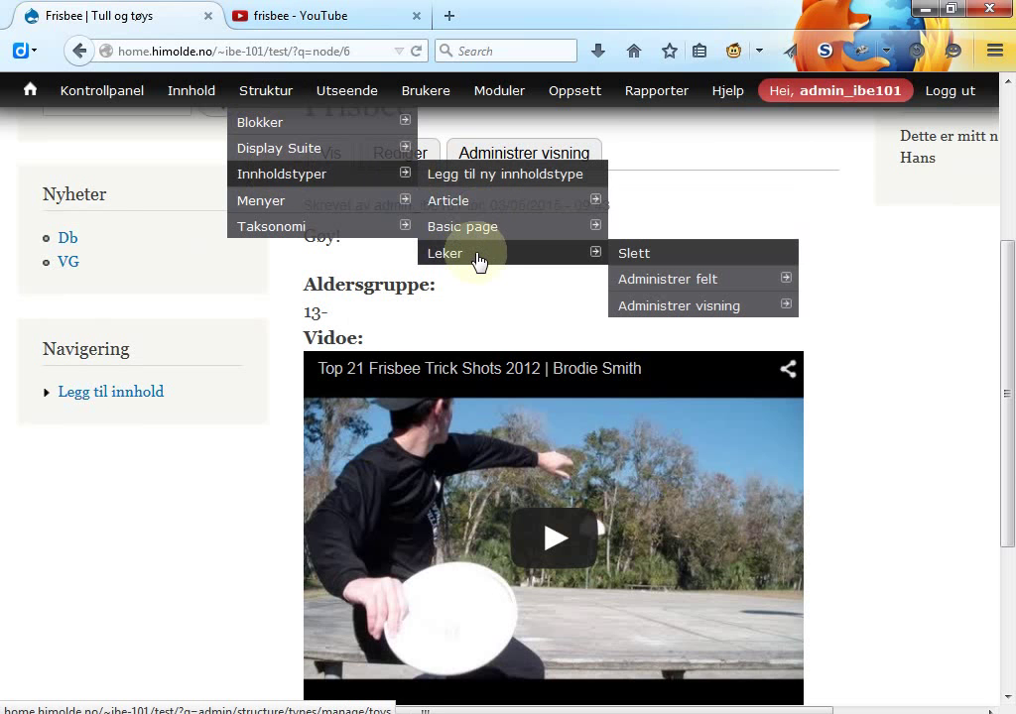
pyautogui.click(685, 311)
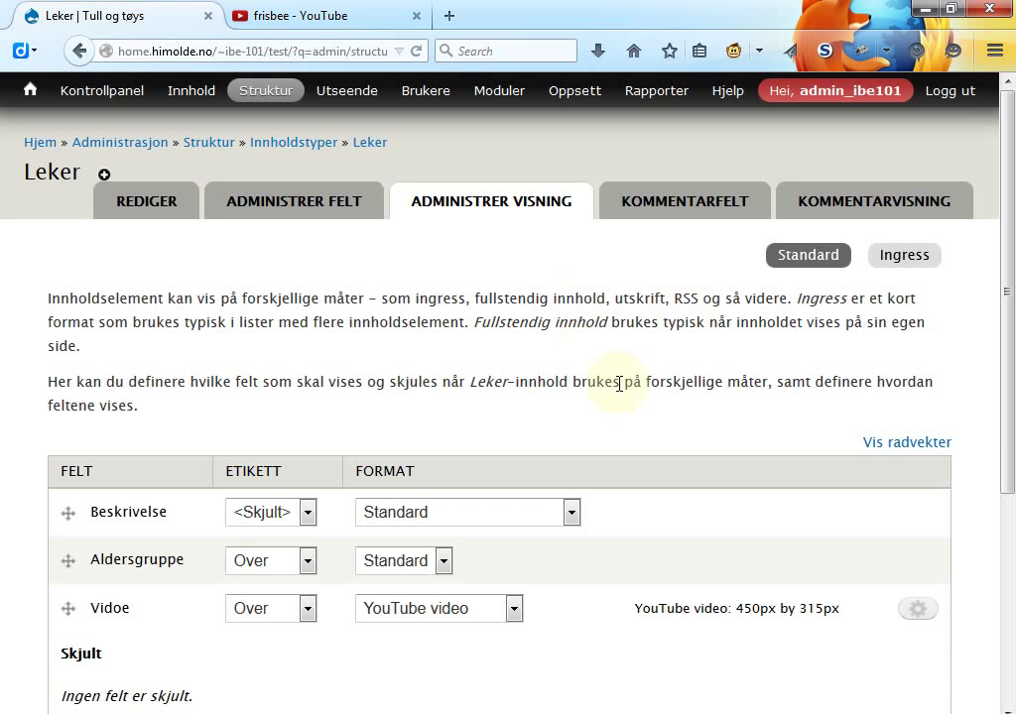
pyautogui.scroll(-3, 998, 420)
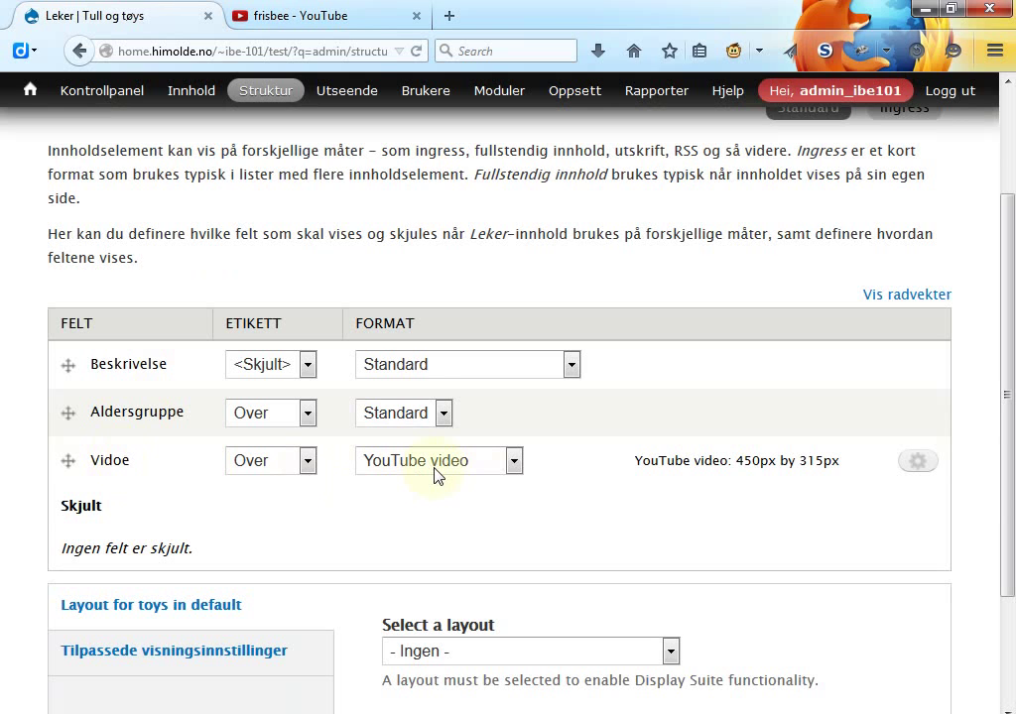
pyautogui.click(929, 467)
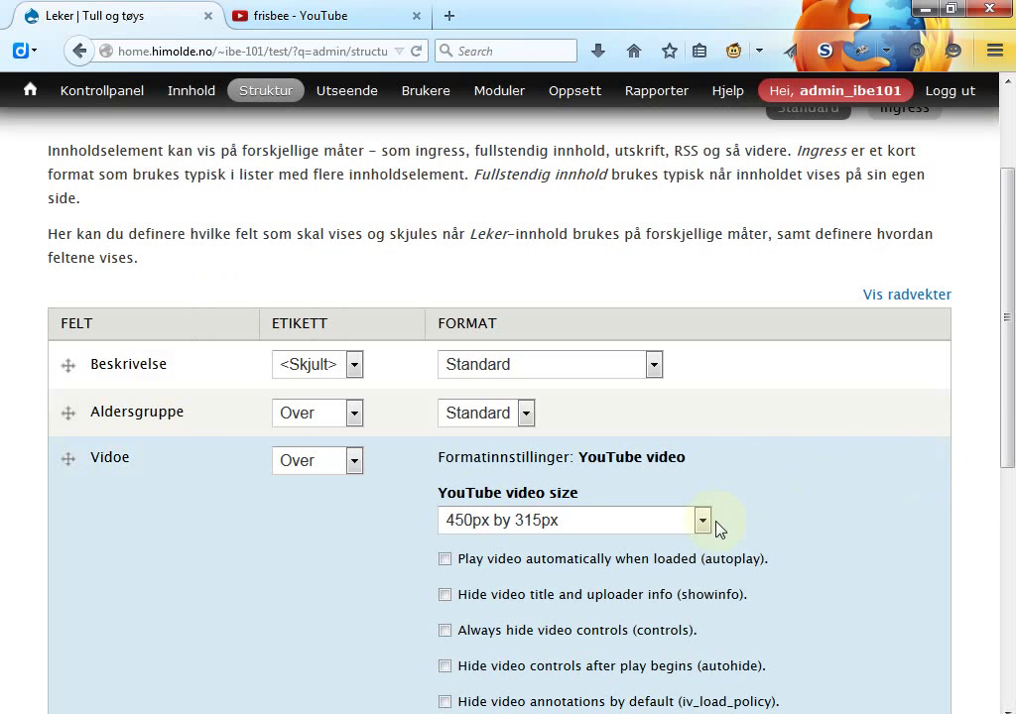
pyautogui.click(703, 520)
pyautogui.click(625, 606)
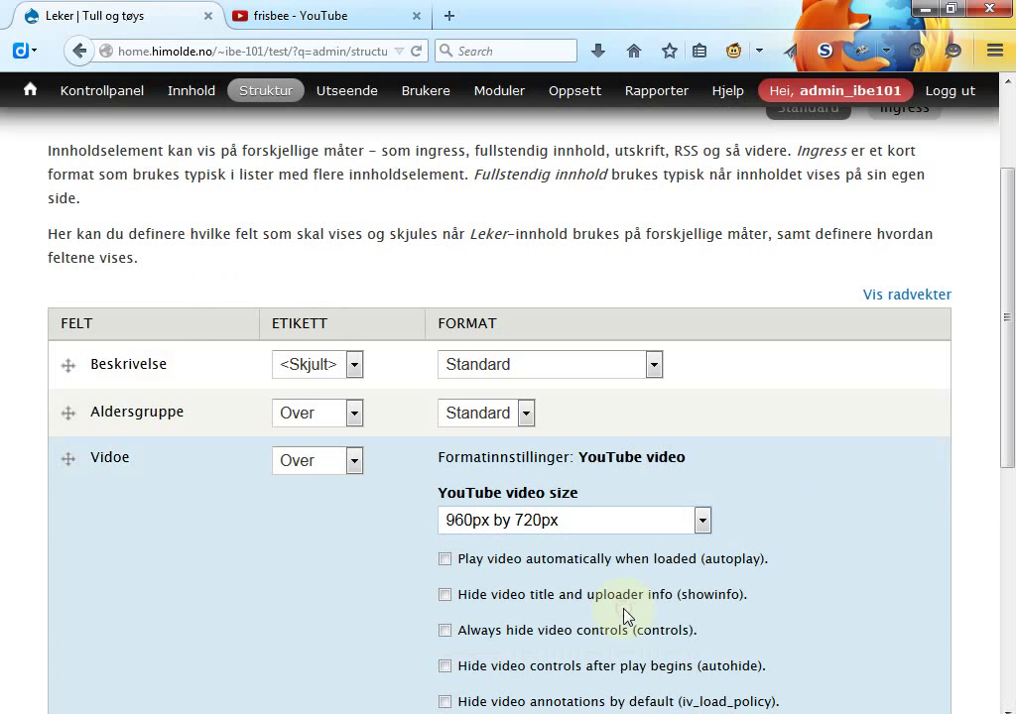
pyautogui.click(702, 520)
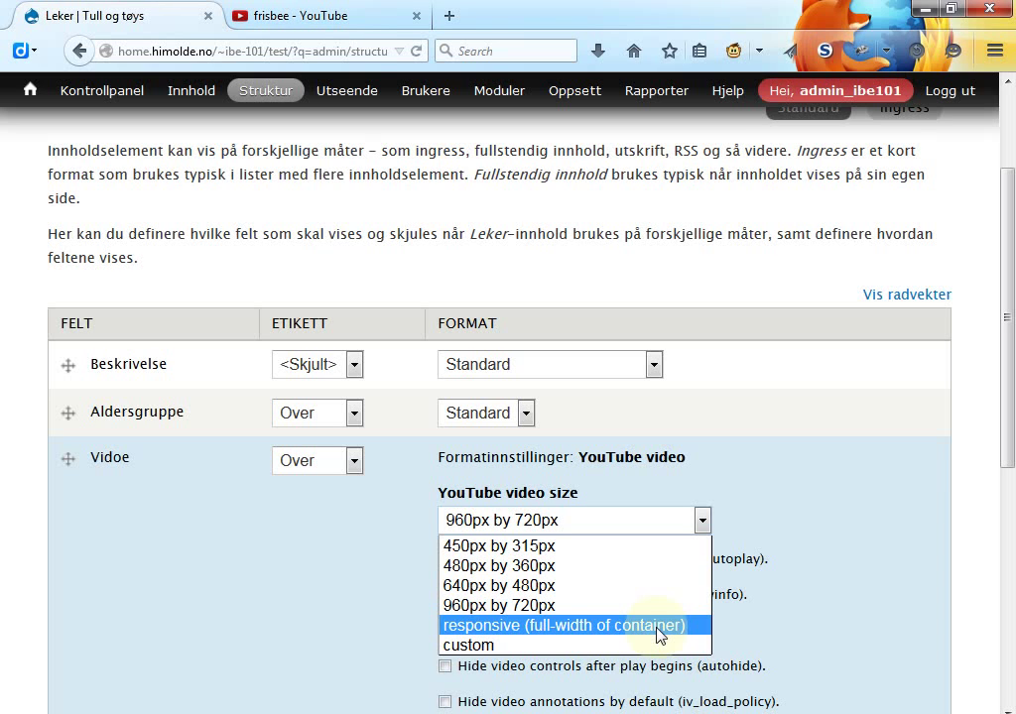
pyautogui.click(1012, 248)
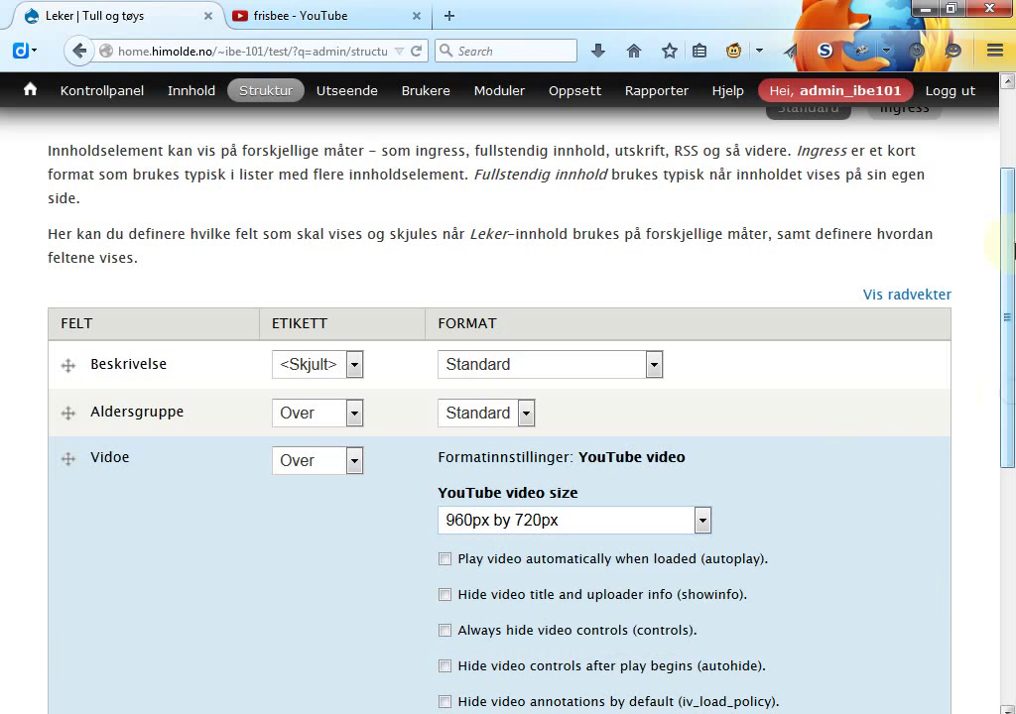
pyautogui.scroll(3, 1012, 248)
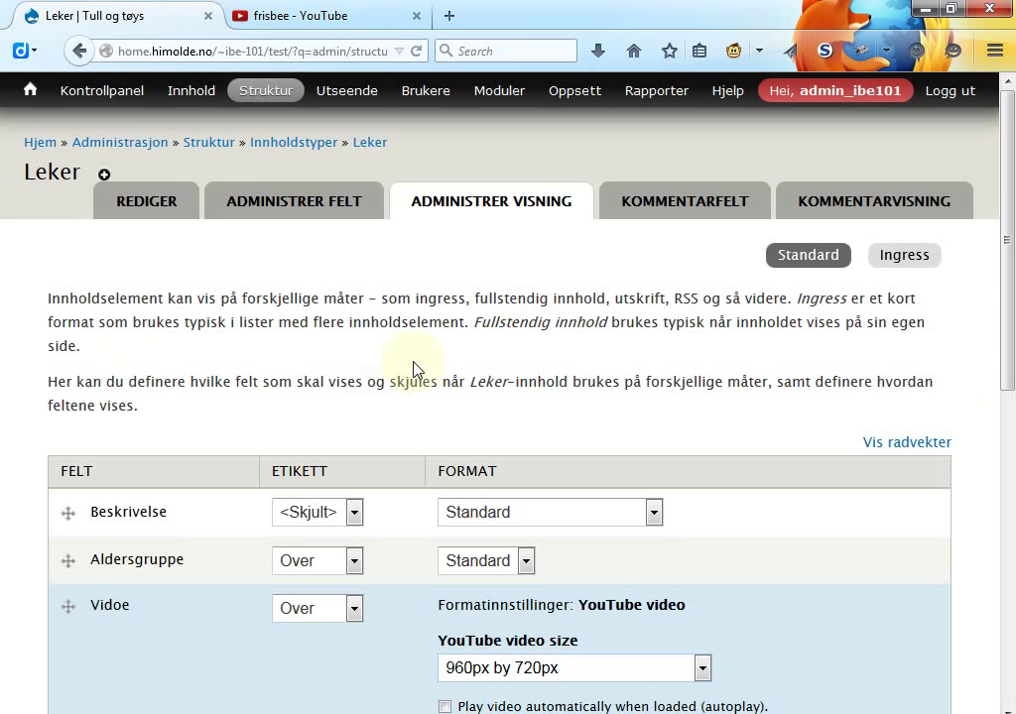
# Start a new Leker item named "Rangle" and set its Aldersgruppe to 0-3
pyautogui.moveTo(183, 92)
pyautogui.moveTo(198, 137)
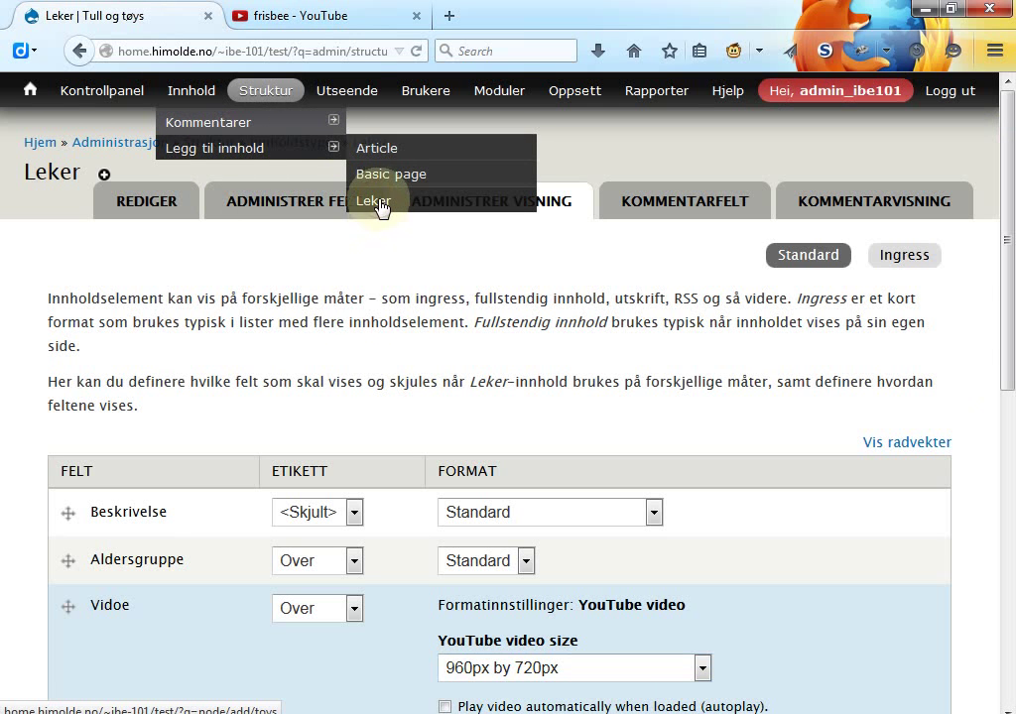
pyautogui.click(376, 203)
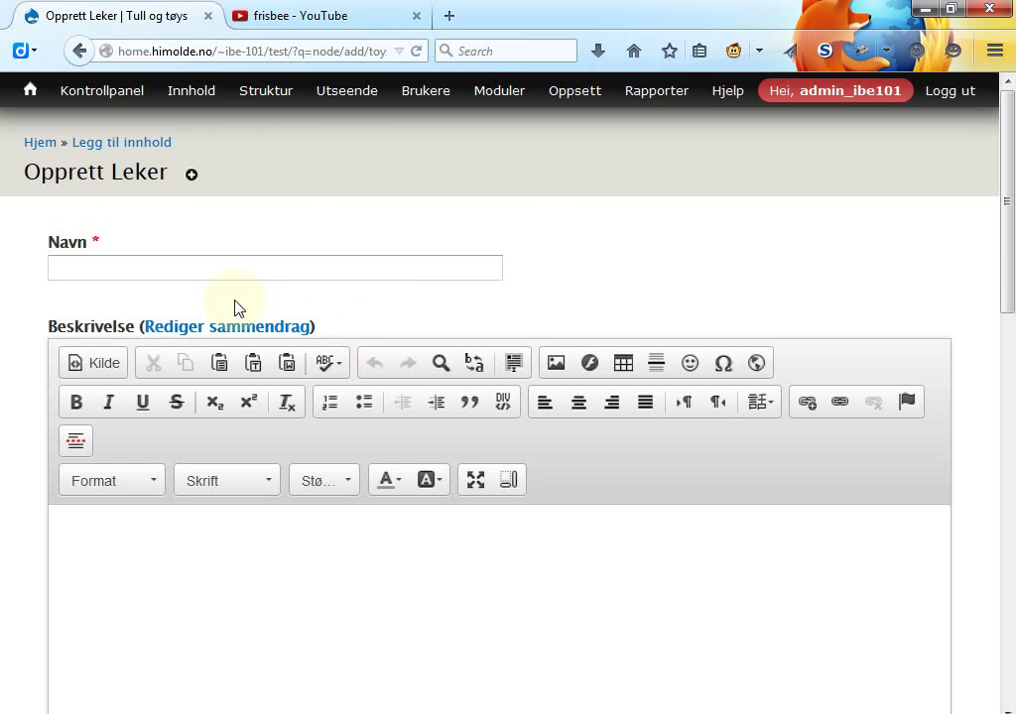
pyautogui.click(231, 266)
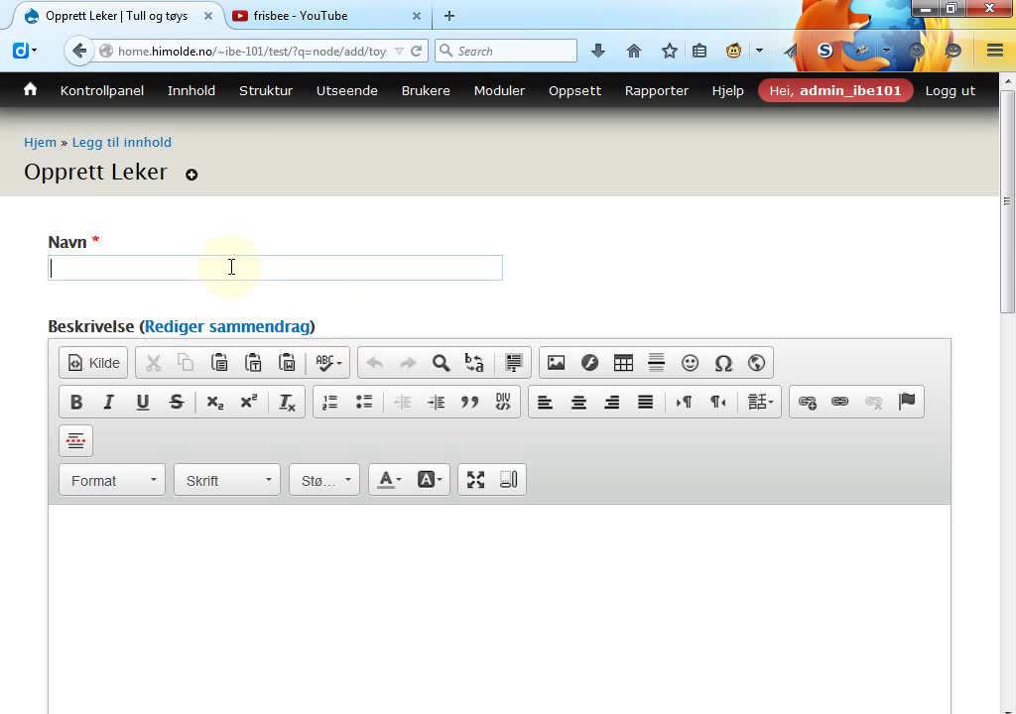
pyautogui.write('Rangle')
pyautogui.moveTo(1007, 233); pyautogui.dragTo(1009, 386)
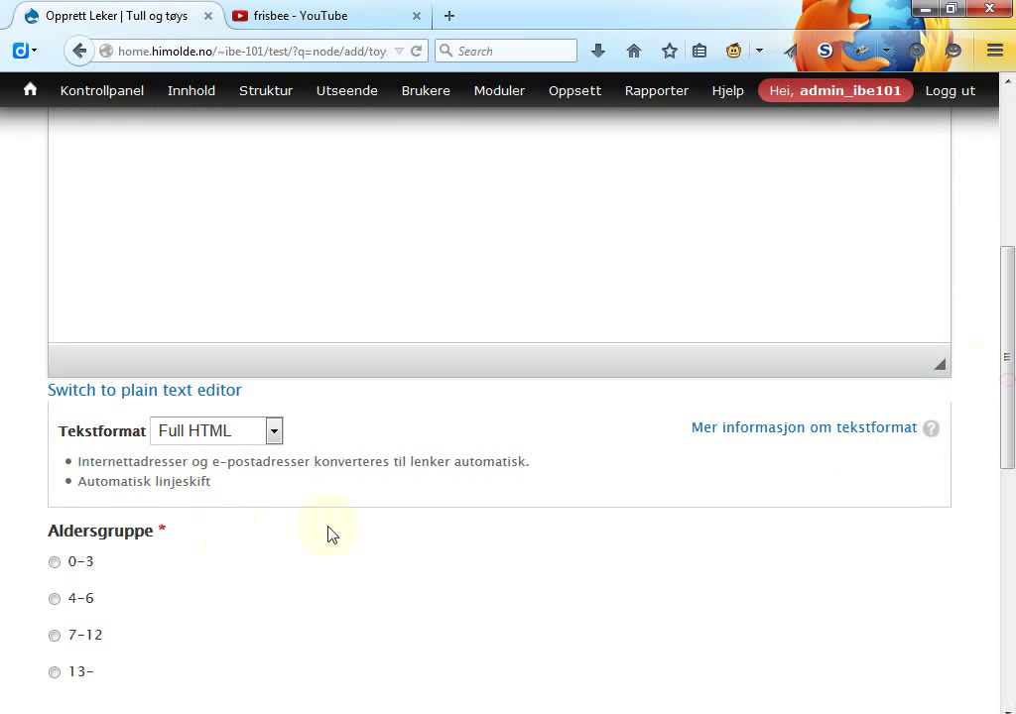
pyautogui.click(55, 563)
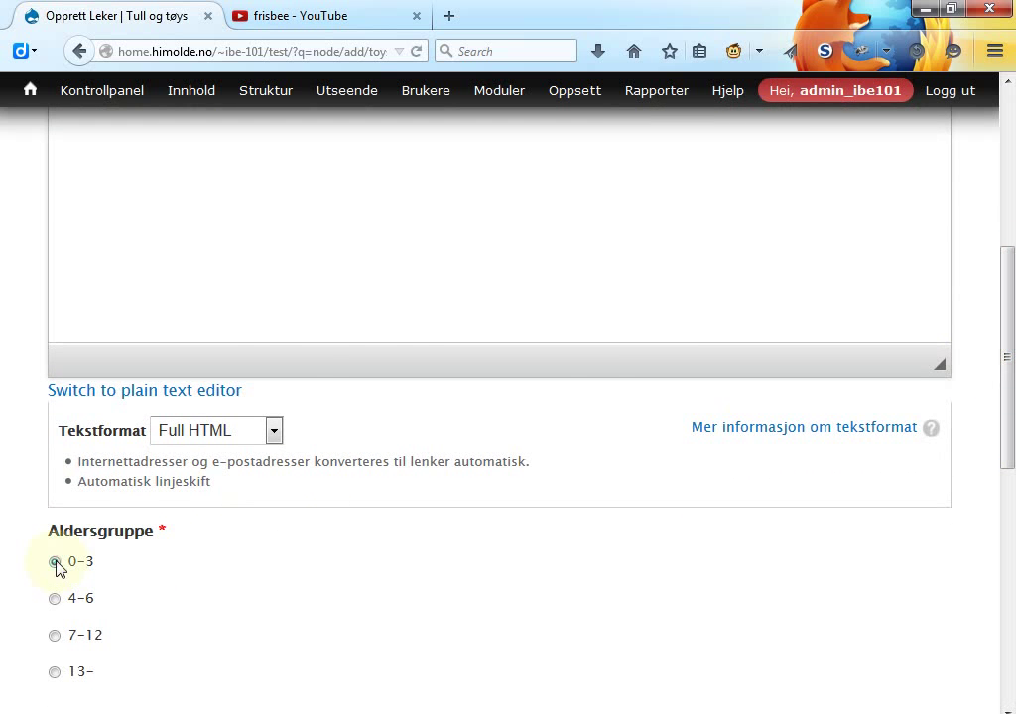
# Switch to the YouTube page, search for "rattle" and copy the link of the "Bingo Players - Rattle (Original Mix)" video
pyautogui.click(338, 17)
pyautogui.doubleClick(328, 89)
pyautogui.write('fri')
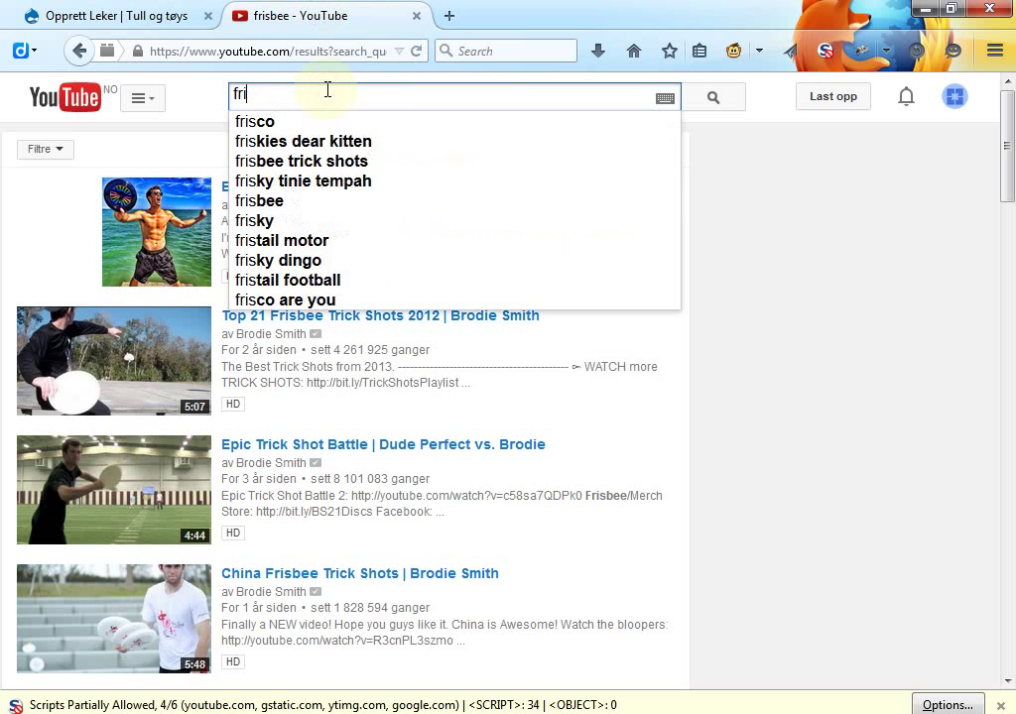
pyautogui.press('BackSpace')
pyautogui.press('BackSpace')
pyautogui.press('BackSpace')
pyautogui.write('rattle')
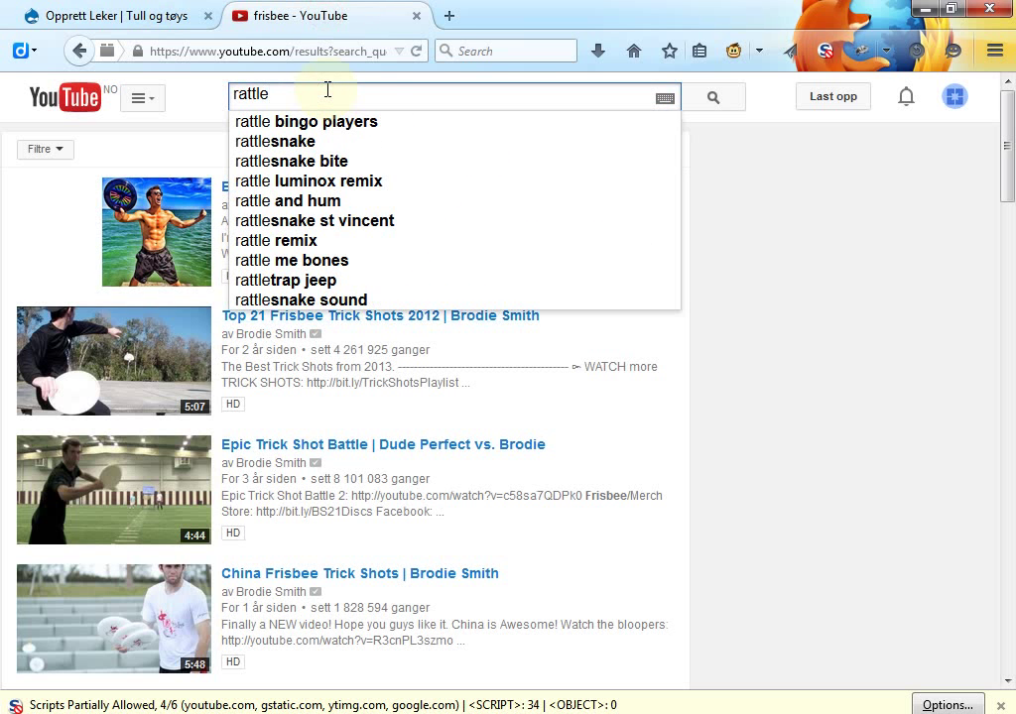
pyautogui.press('Return')
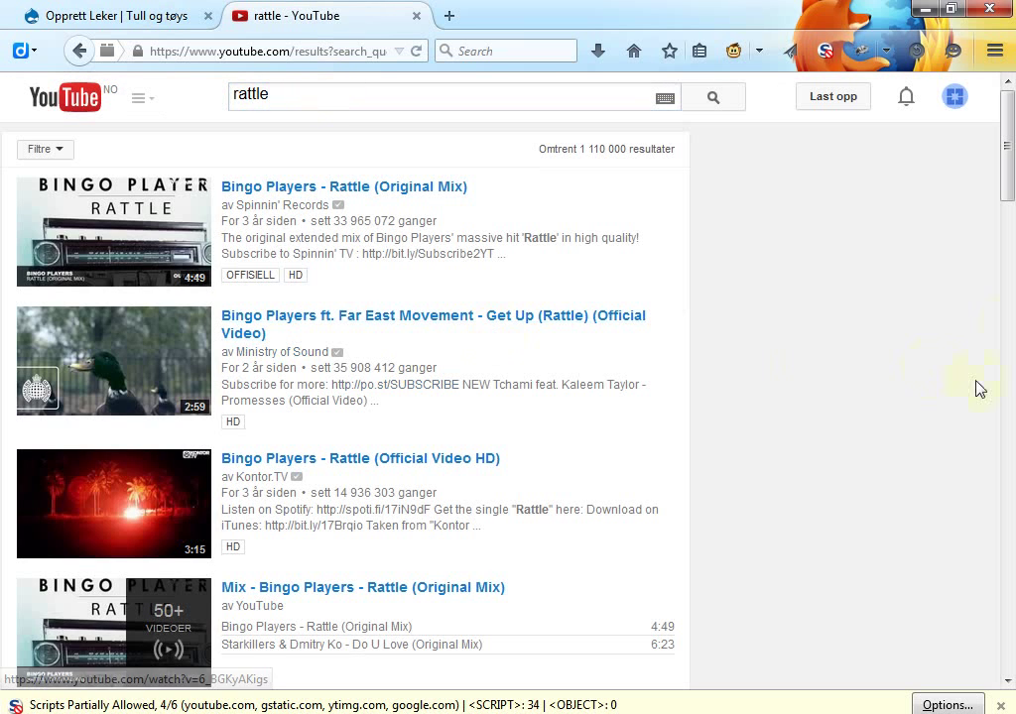
pyautogui.rightClick(350, 189)
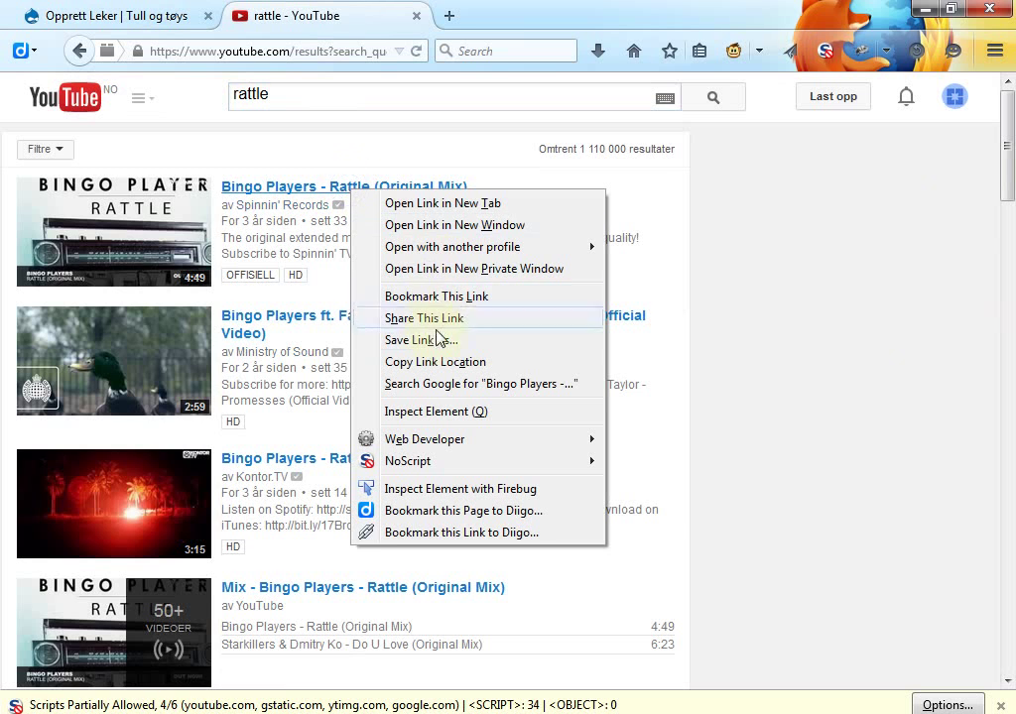
pyautogui.click(442, 362)
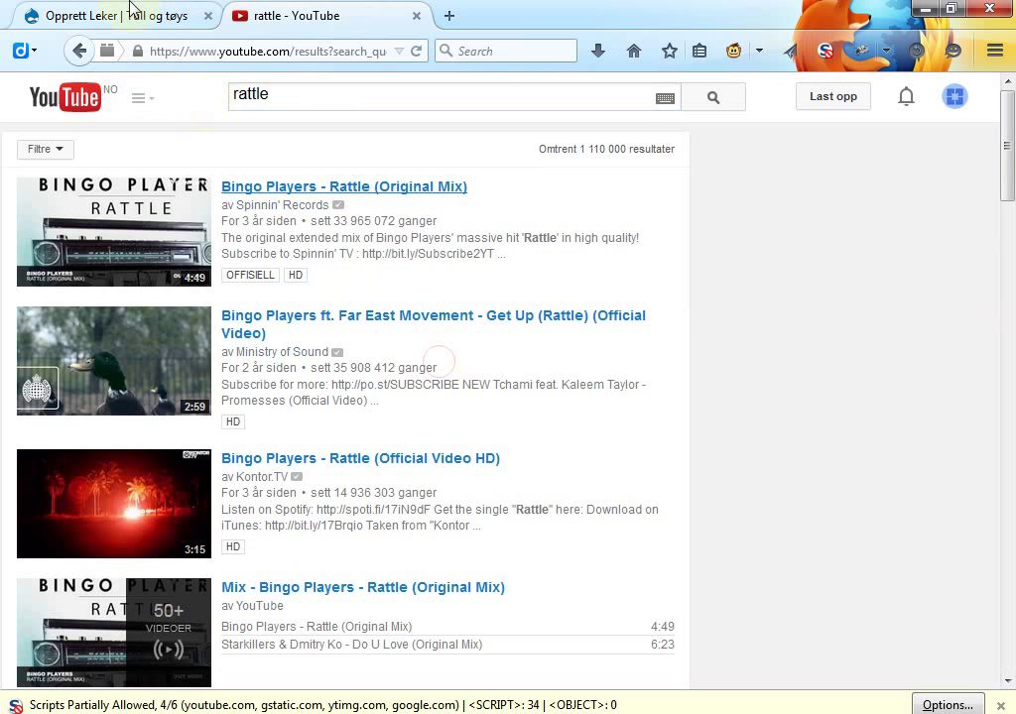
# Return to the Rangle form, paste the copied YouTube link into the Vidoe field and save the item
pyautogui.click(131, 12)
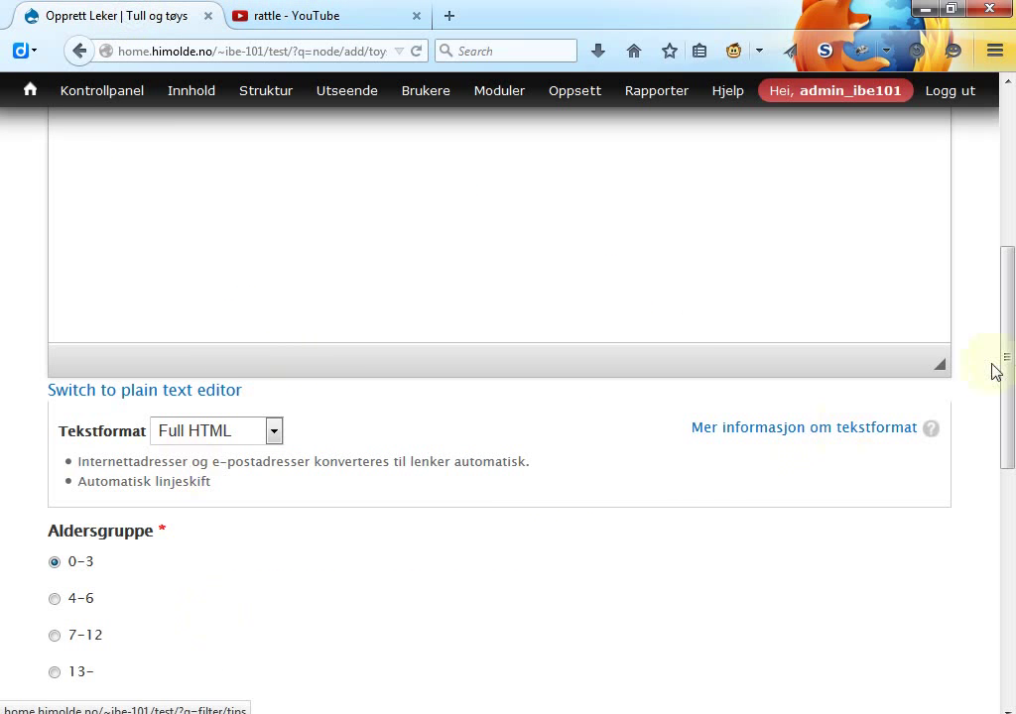
pyautogui.moveTo(1005, 347); pyautogui.dragTo(1008, 448)
pyautogui.click(424, 522)
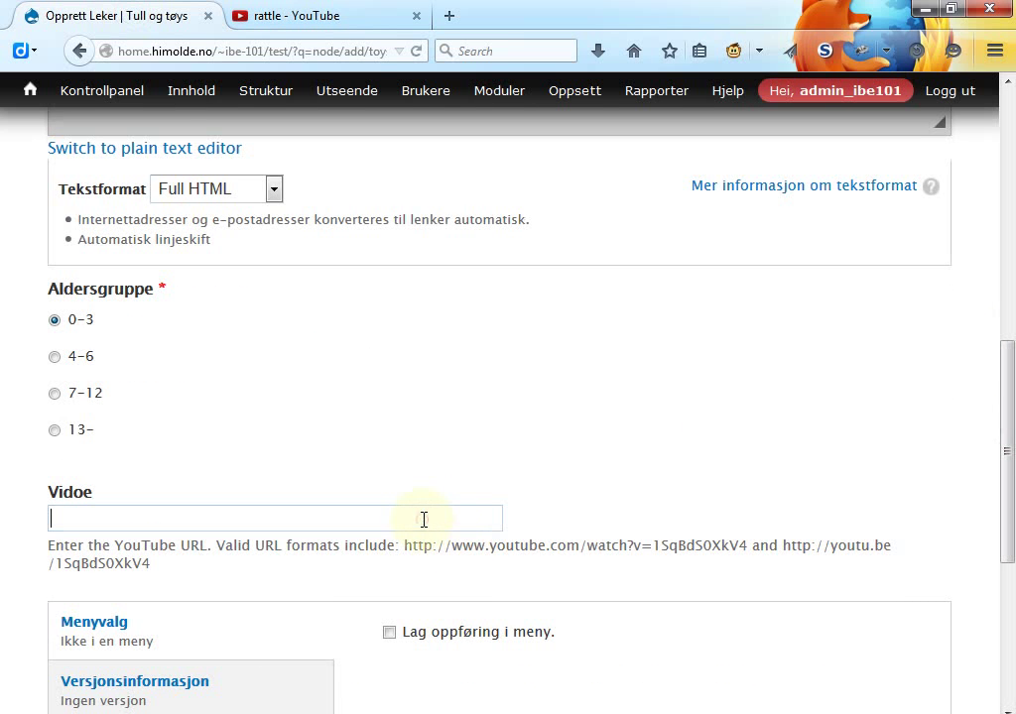
pyautogui.hotkey('ctrl', 'v')
pyautogui.moveTo(1009, 374); pyautogui.dragTo(1009, 498)
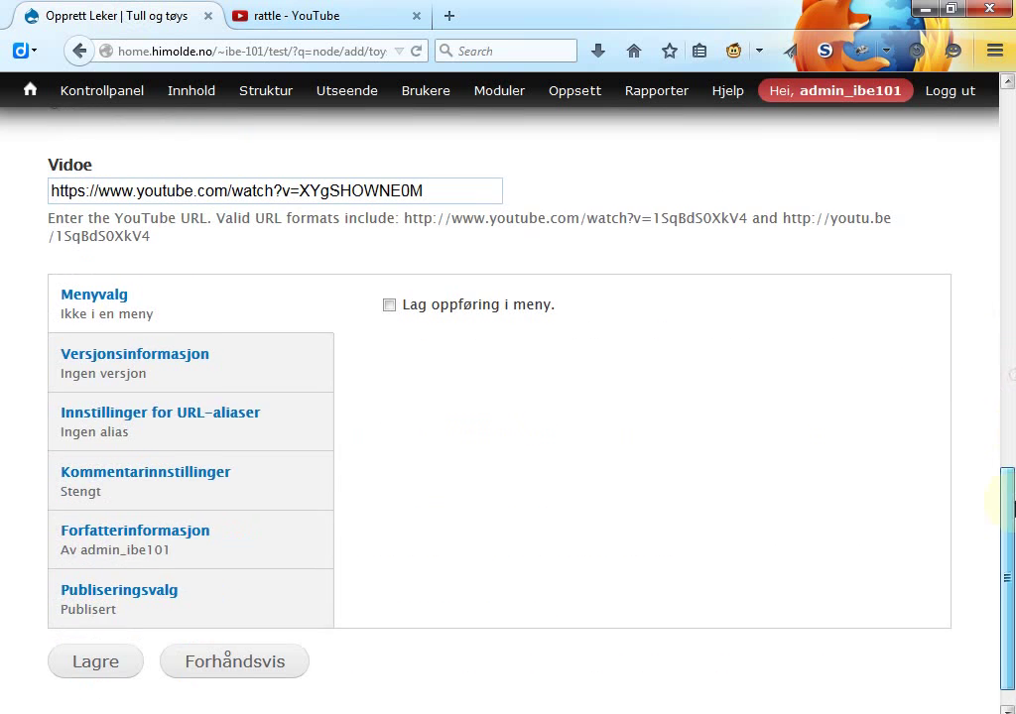
pyautogui.click(106, 660)
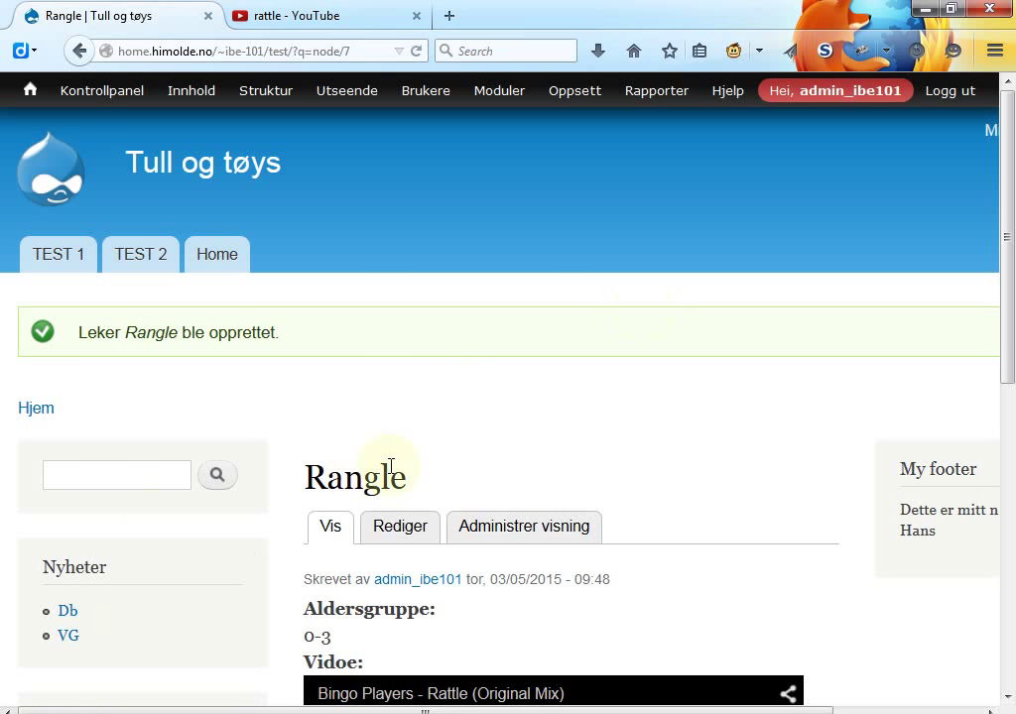
# Open the content overview and filter the list to show only items of type Leker
pyautogui.click(186, 95)
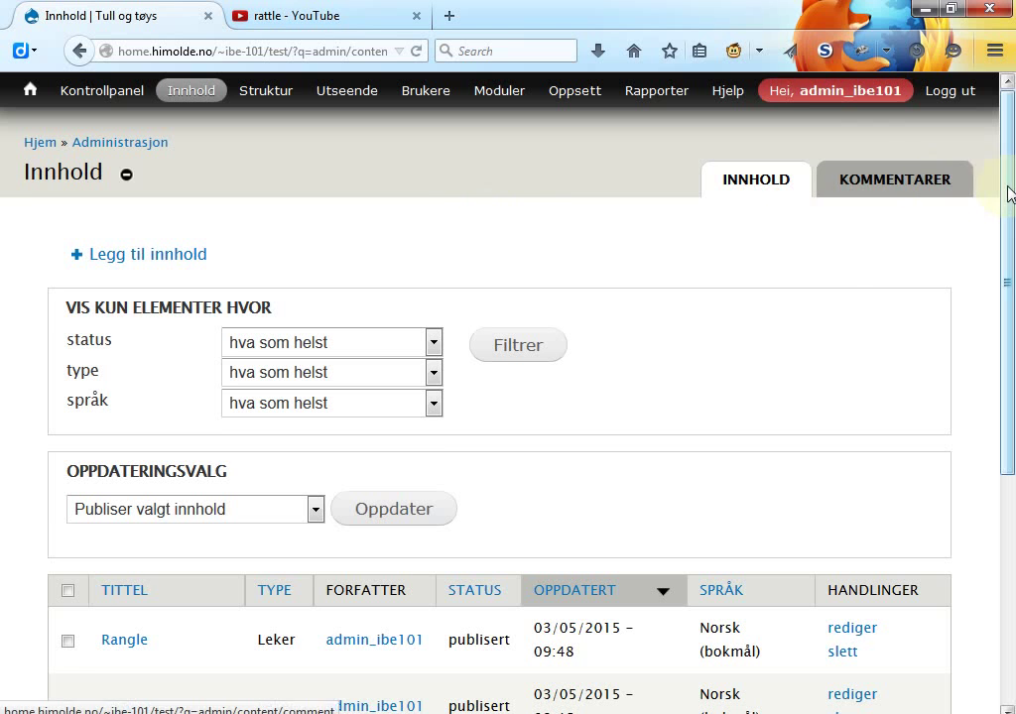
pyautogui.moveTo(1009, 220); pyautogui.dragTo(1002, 273)
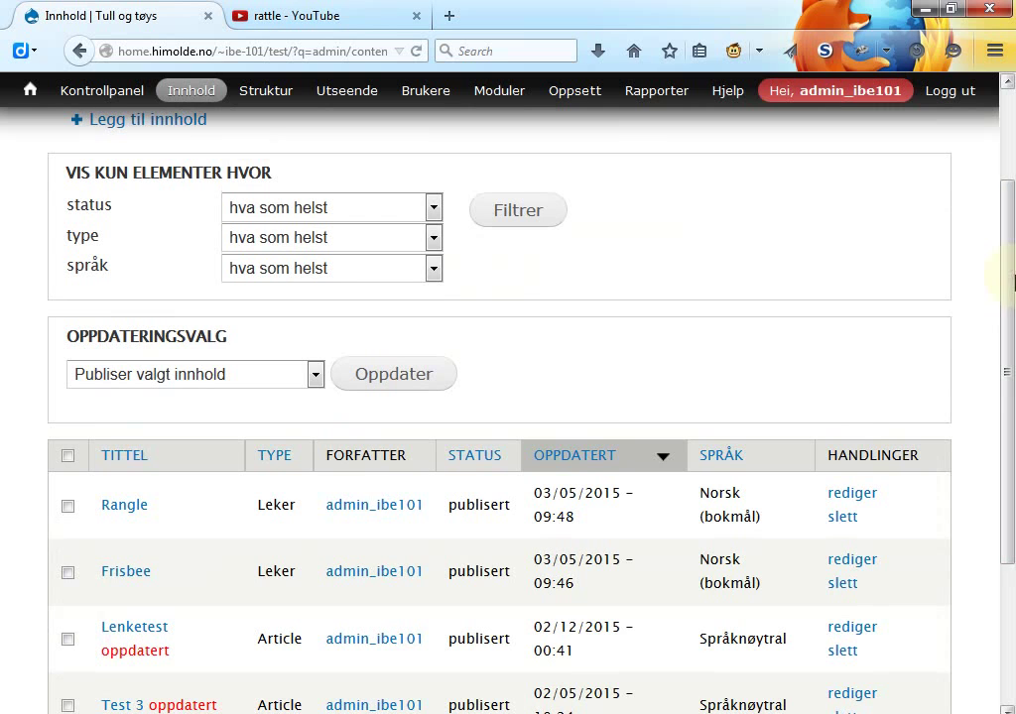
pyautogui.click(434, 243)
pyautogui.click(333, 323)
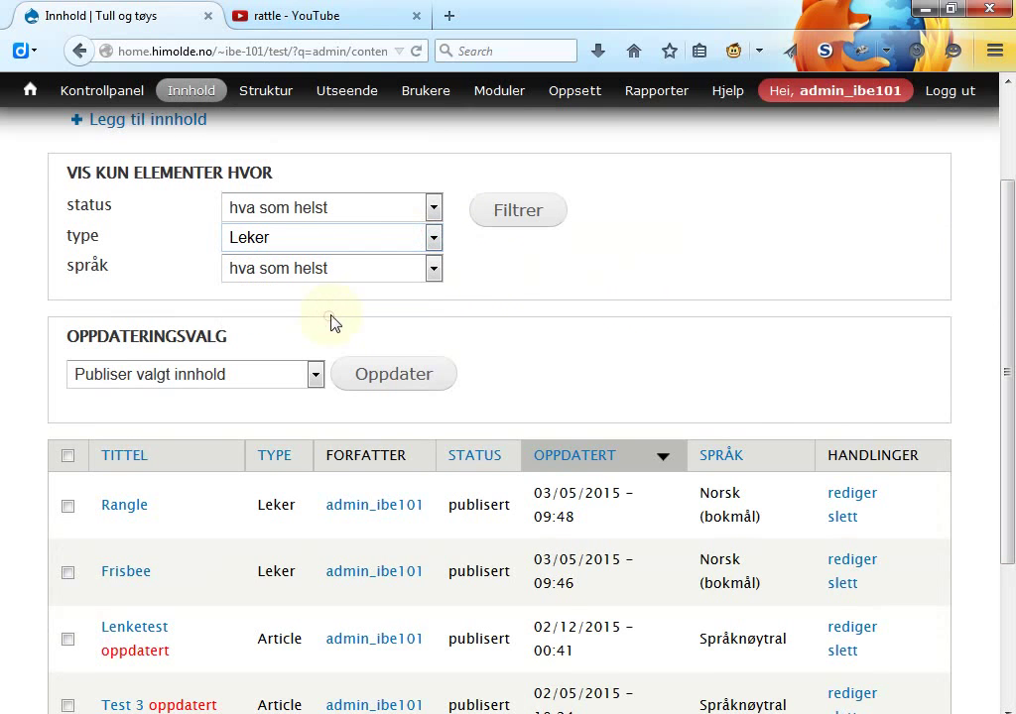
pyautogui.click(513, 222)
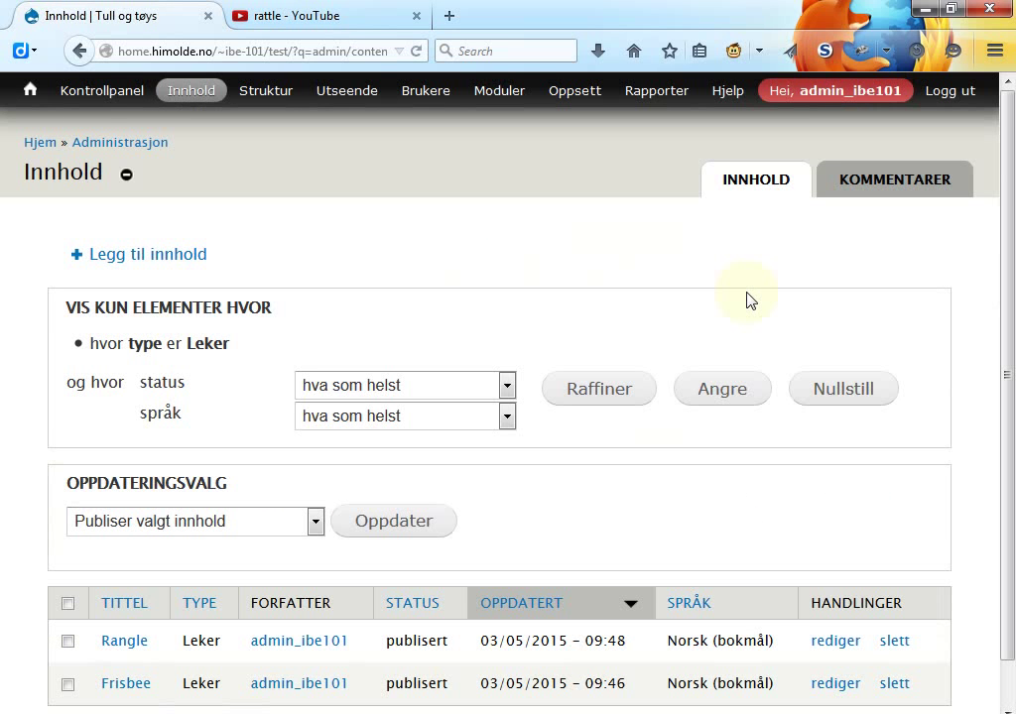
pyautogui.scroll(-1, 751, 300)
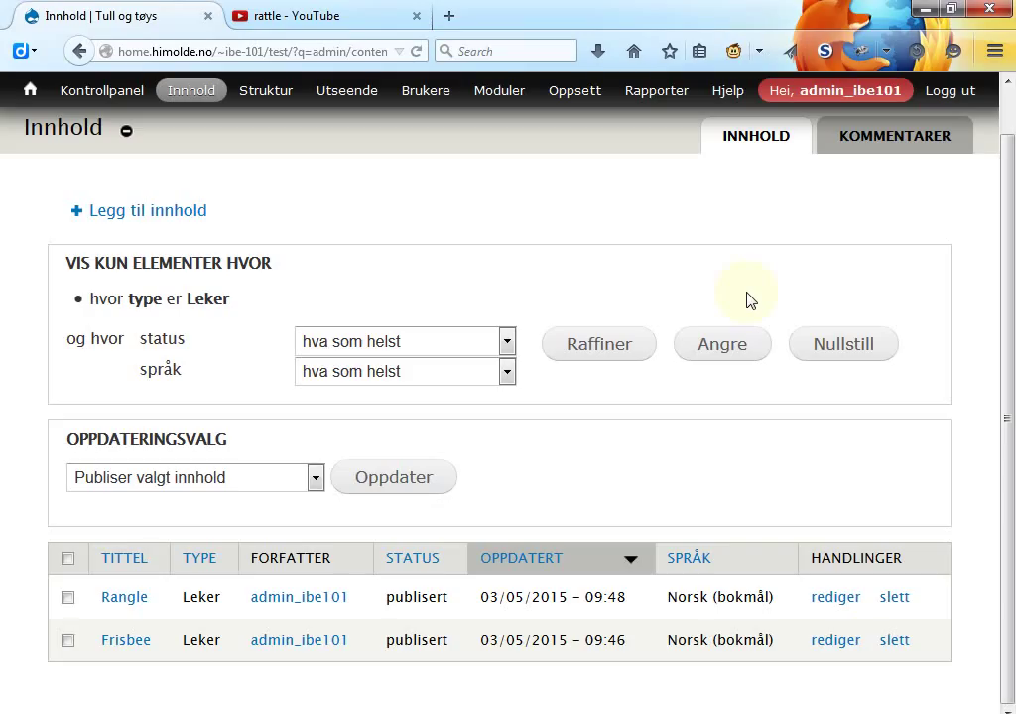
# Switch to the PuTTY session and download the Views module with "drush dl views"
pyautogui.hotkey('alt', 'Tab')
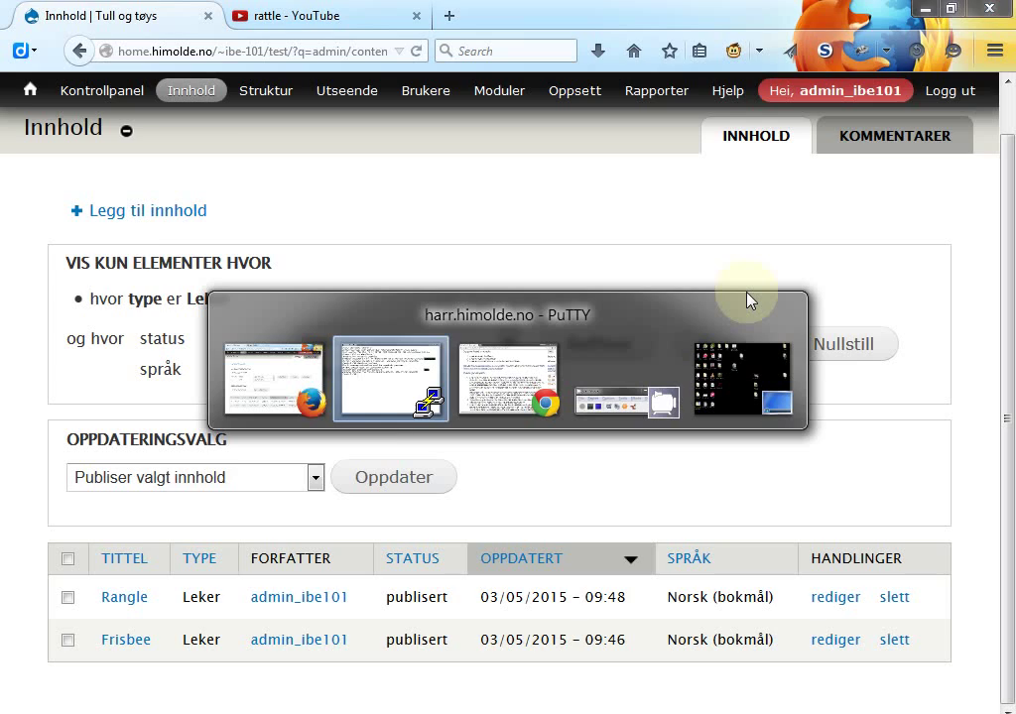
pyautogui.press('Up')
pyautogui.press('Up')
pyautogui.press('BackSpace')
pyautogui.press('BackSpace')
pyautogui.press('BackSpace')
pyautogui.press('BackSpace')
pyautogui.press('BackSpace')
pyautogui.press('BackSpace')
pyautogui.press('BackSpace')
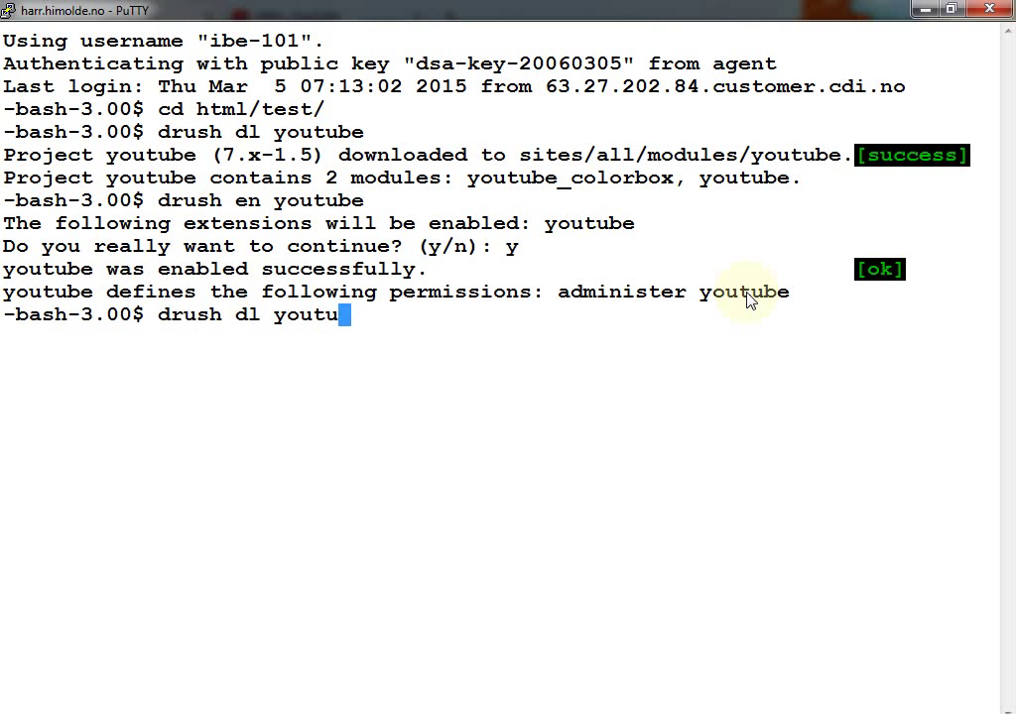
pyautogui.write('views')
pyautogui.press('Return')
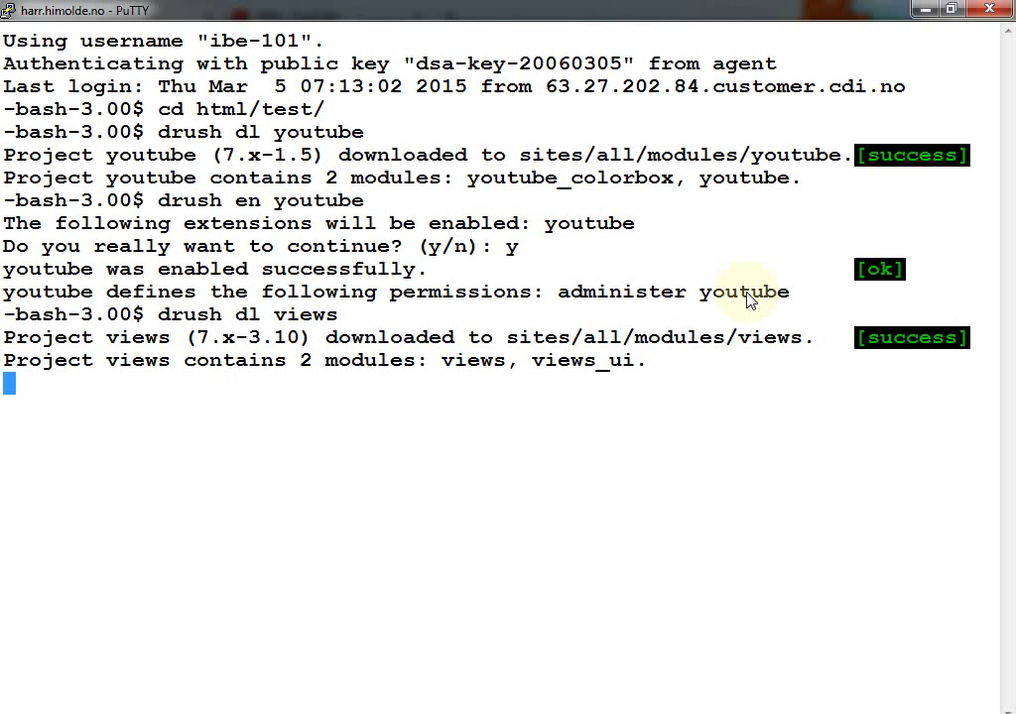
# Enable the Views UI module together with Views by running "drush en views_ui" and answering y to continue
pyautogui.press('Up')
pyautogui.write('_ui')
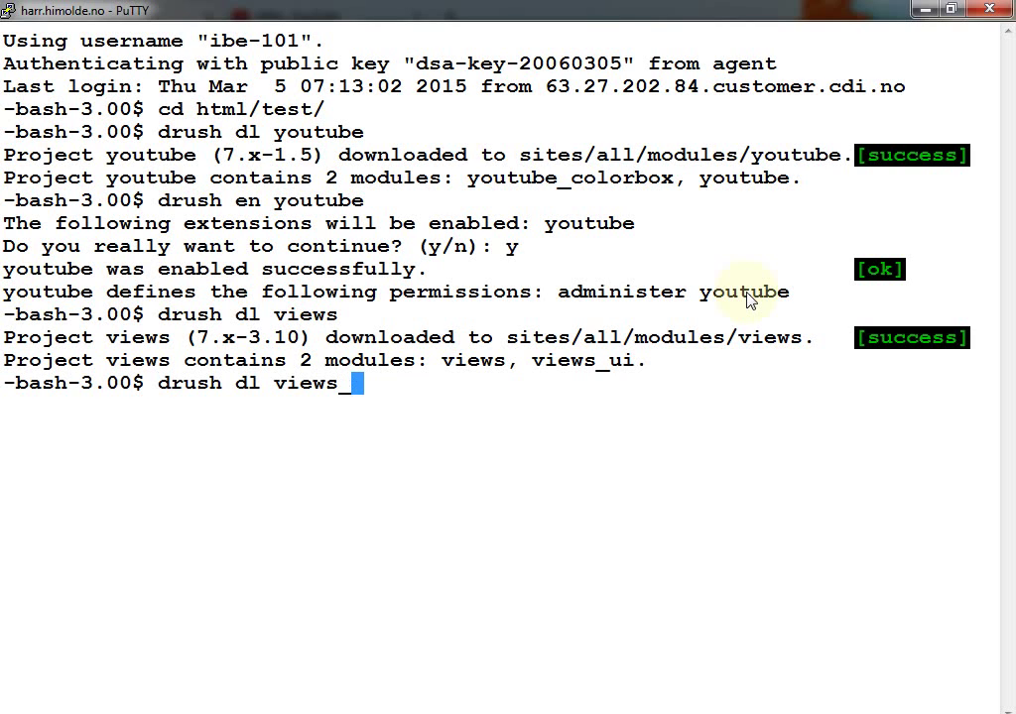
pyautogui.press('Left')
pyautogui.press('Left')
pyautogui.press('Left')
pyautogui.press('Left')
pyautogui.press('Left')
pyautogui.press('Left')
pyautogui.press('Left')
pyautogui.press('Left')
pyautogui.press('Left')
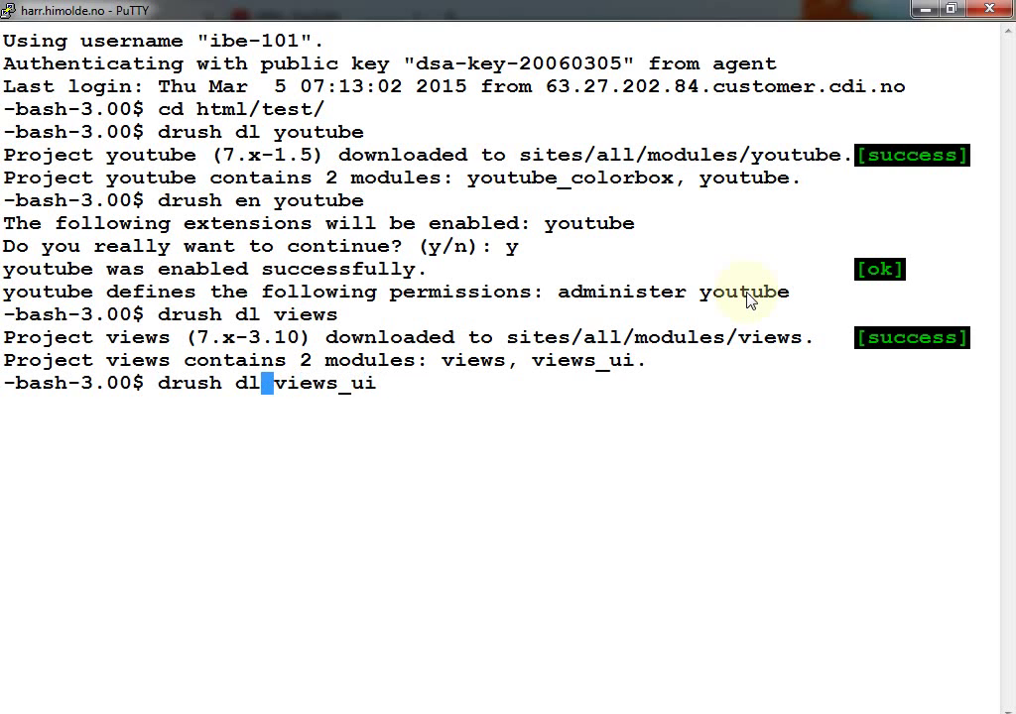
pyautogui.press('BackSpace')
pyautogui.press('BackSpace')
pyautogui.write('en')
pyautogui.press('Return')
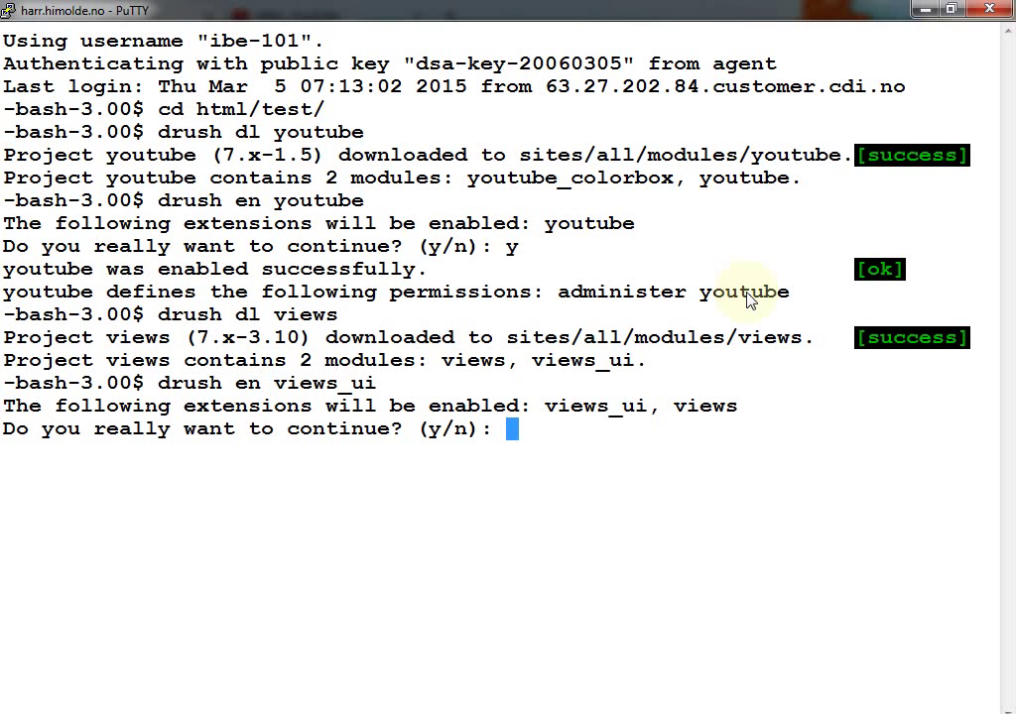
pyautogui.write('y')
pyautogui.press('Return')
# Switch back to the browser, open the Rangle item from the content list and close the YouTube page
pyautogui.hotkey('alt', 'Tab')
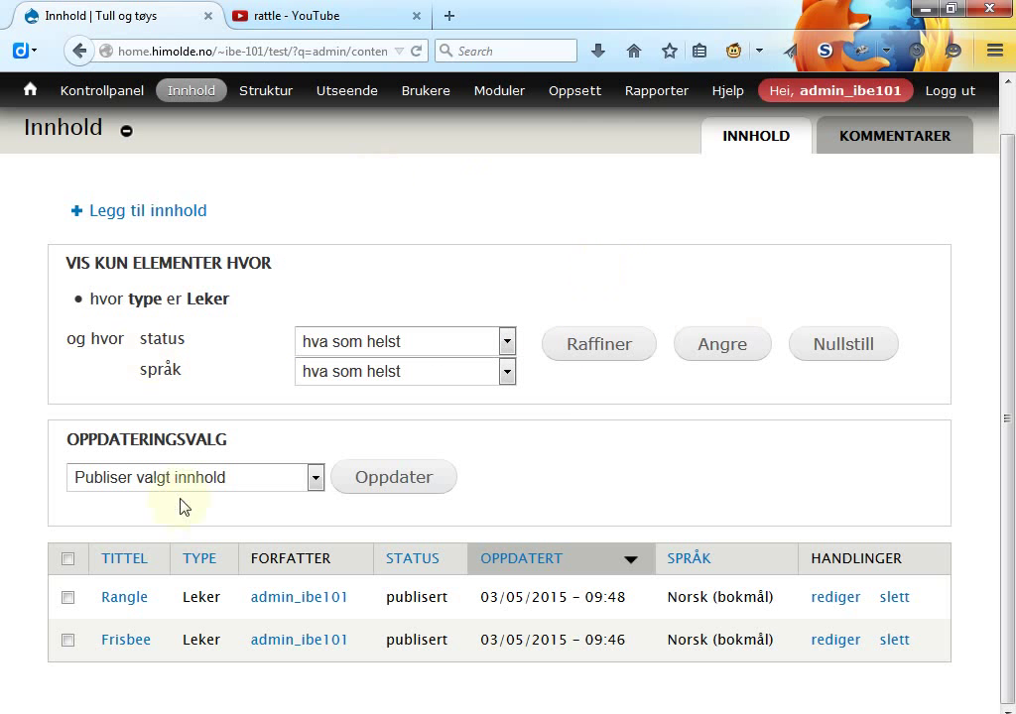
pyautogui.click(120, 597)
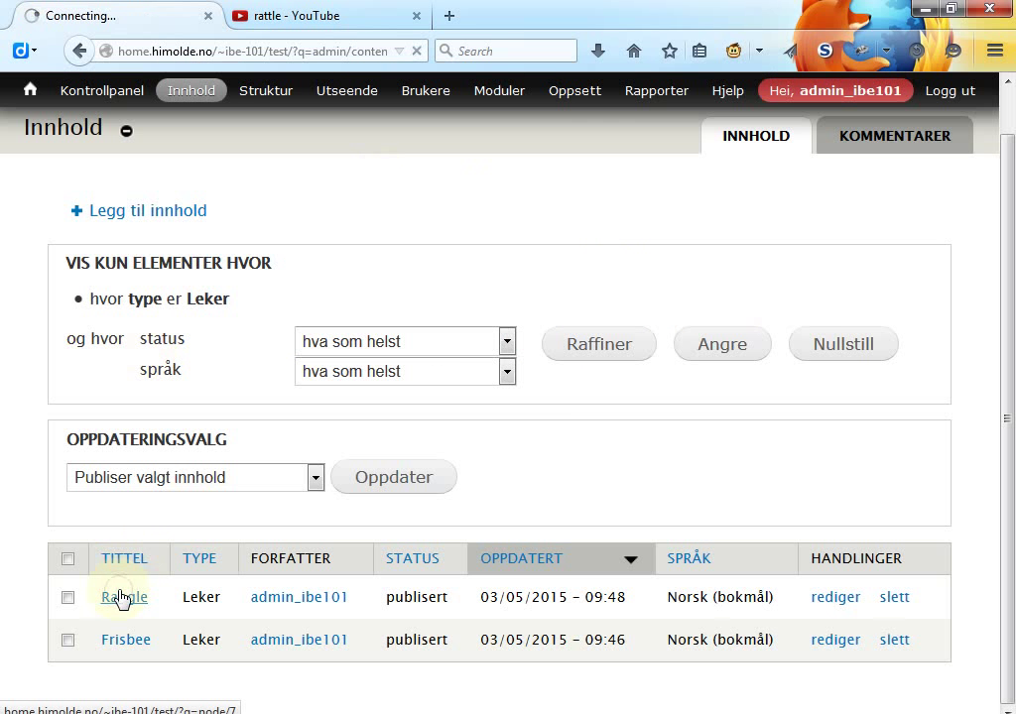
pyautogui.click(417, 16)
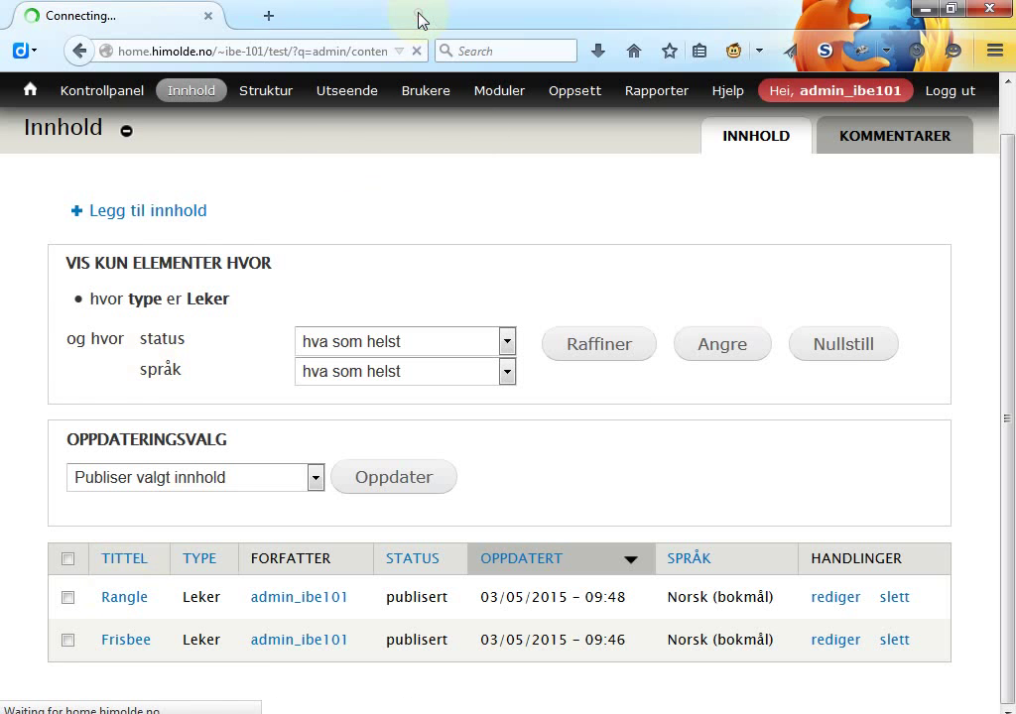
pyautogui.hotkey('alt', 'Tab')
pyautogui.hotkey('alt', 'Tab')
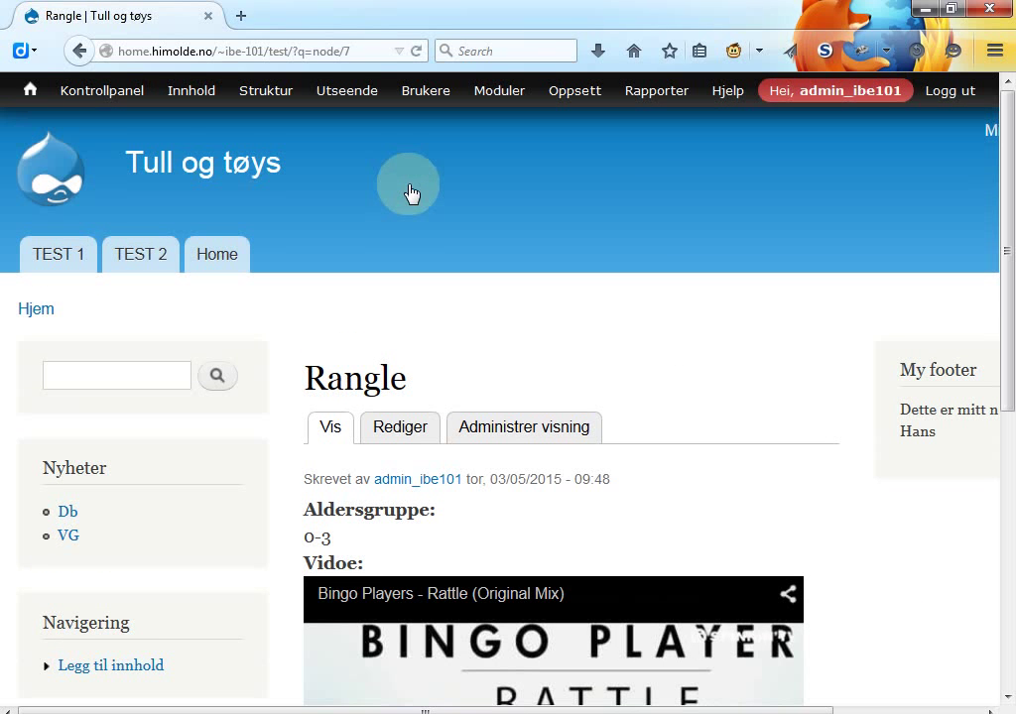
# Start a new view from the site's structure administration and name it Videoliste
pyautogui.moveTo(270, 99)
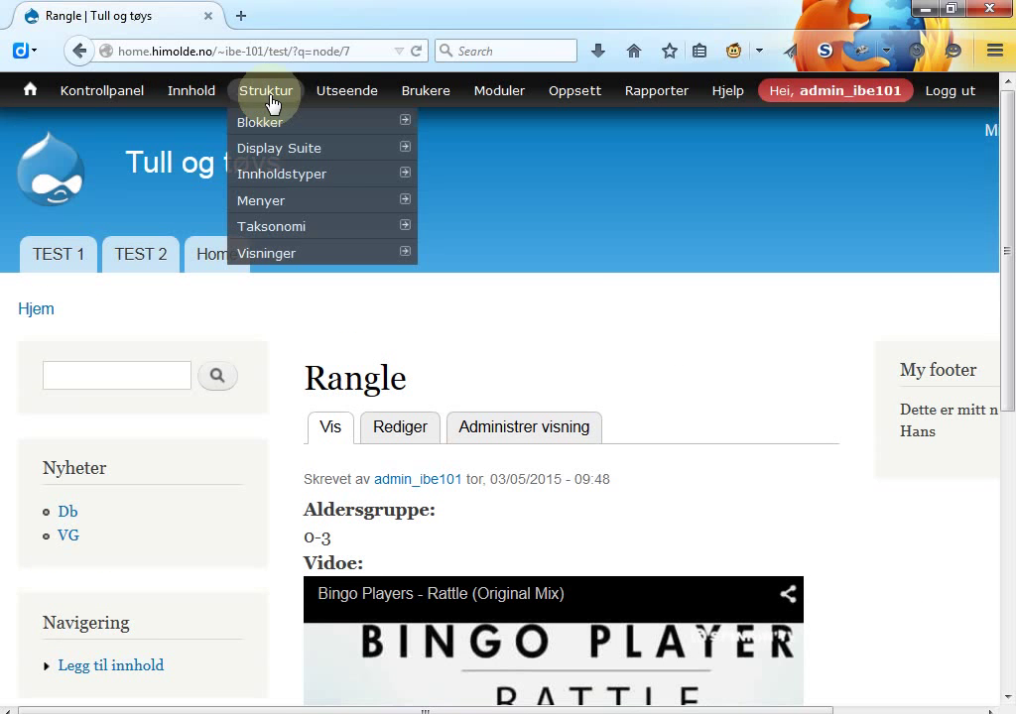
pyautogui.moveTo(283, 256)
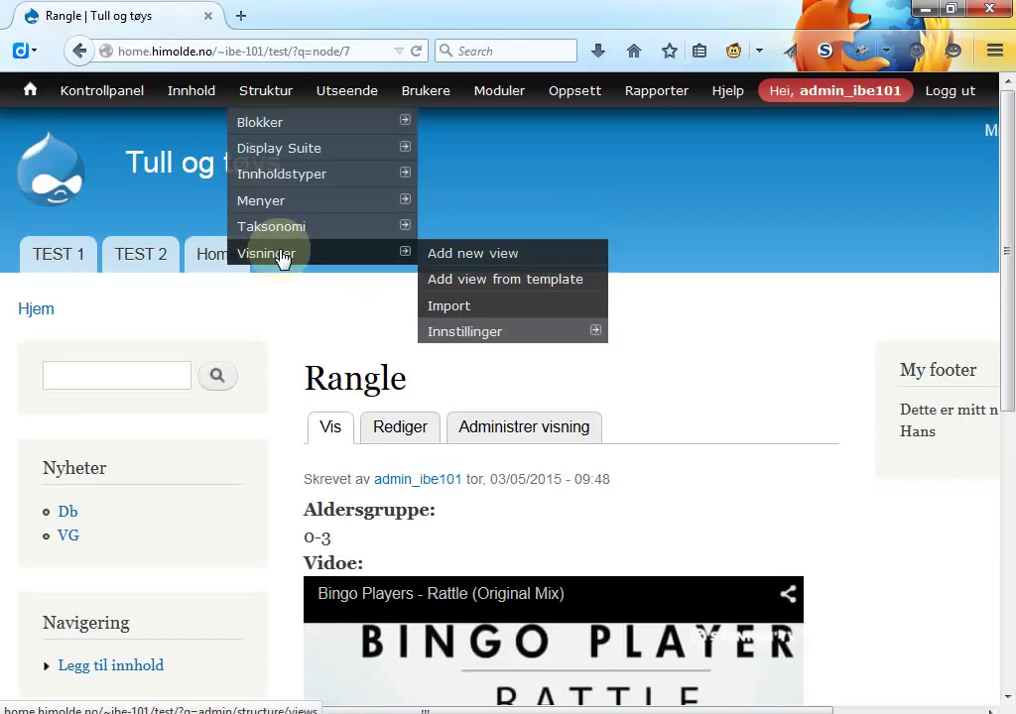
pyautogui.click(457, 257)
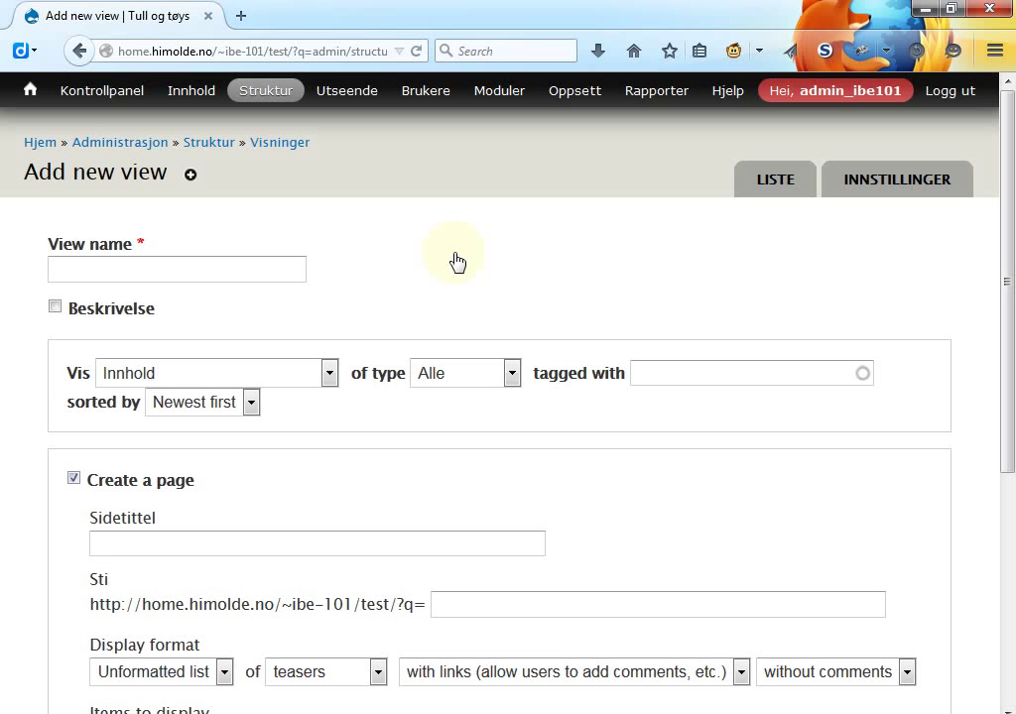
pyautogui.click(266, 277)
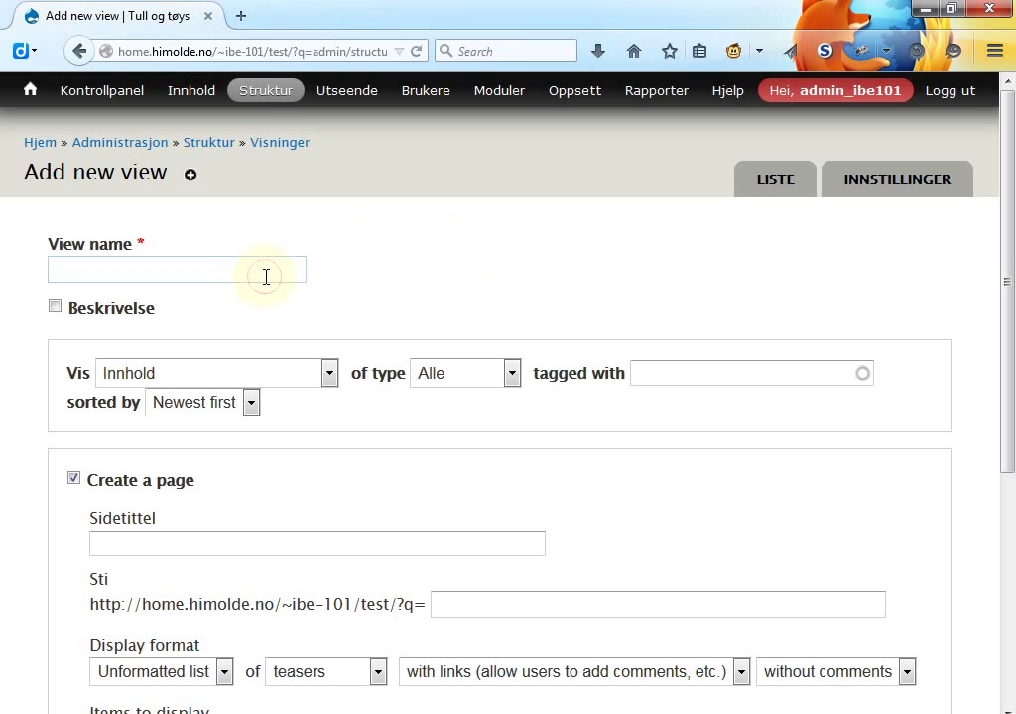
pyautogui.write('Vidoe')
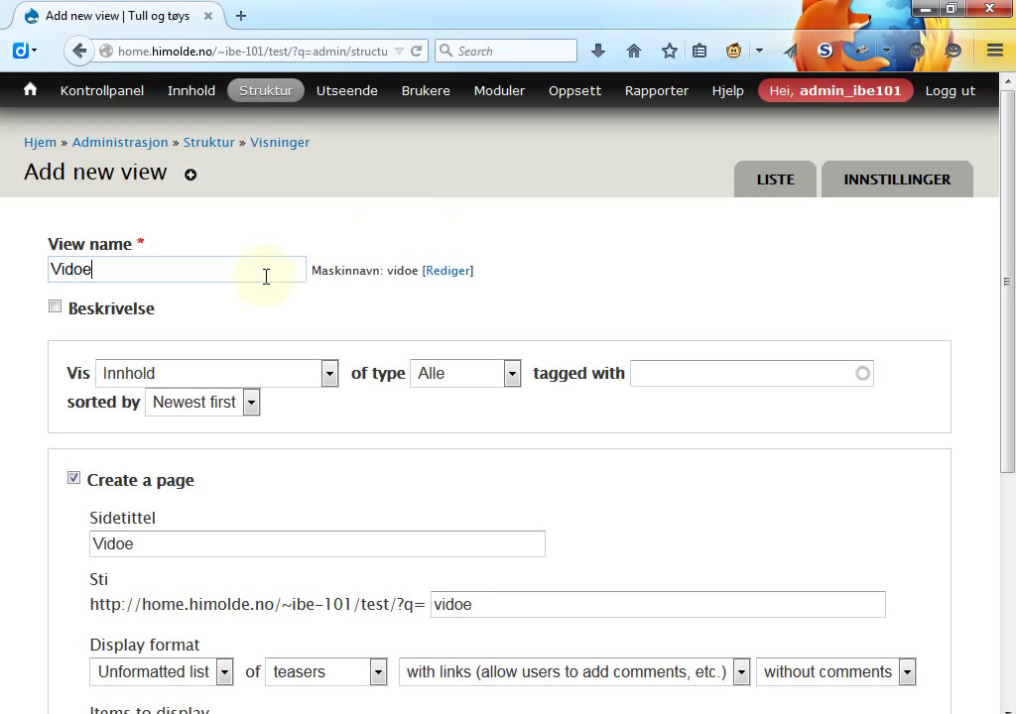
pyautogui.press('BackSpace')
pyautogui.press('BackSpace')
pyautogui.write('eolist')
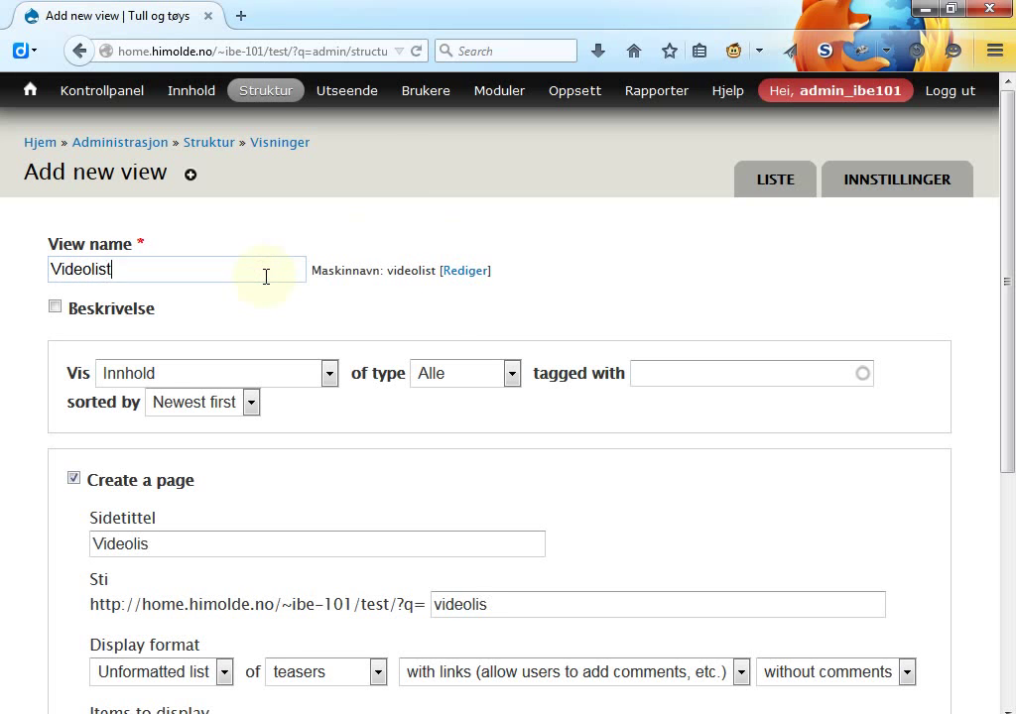
pyautogui.write('e')
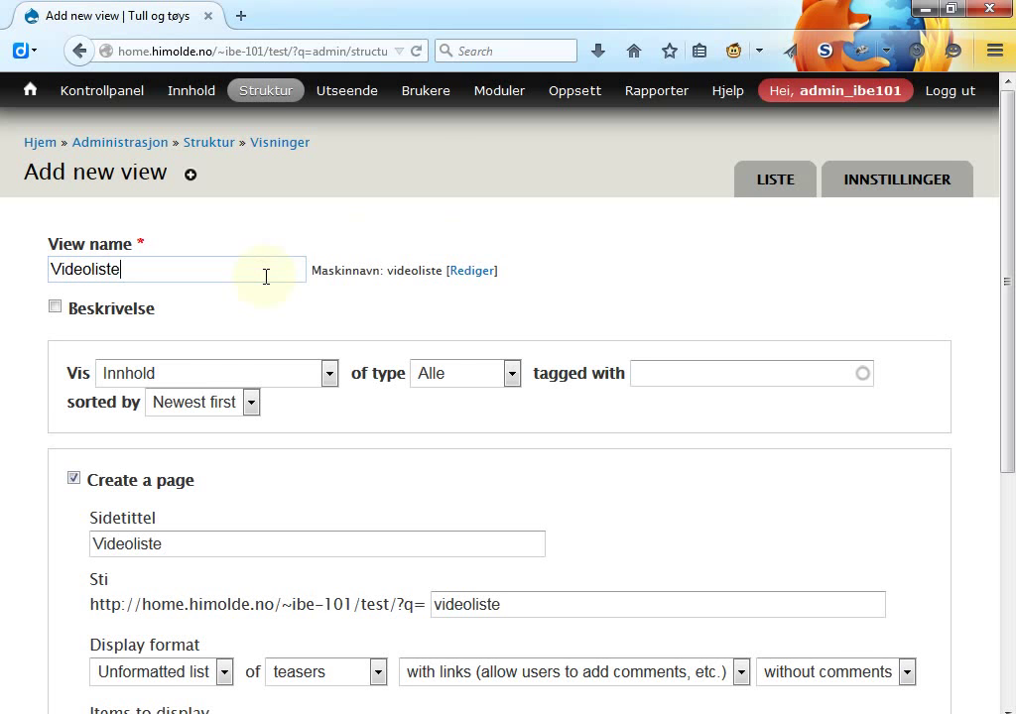
# Change the machine-readable name of the new view to video_list
pyautogui.click(473, 273)
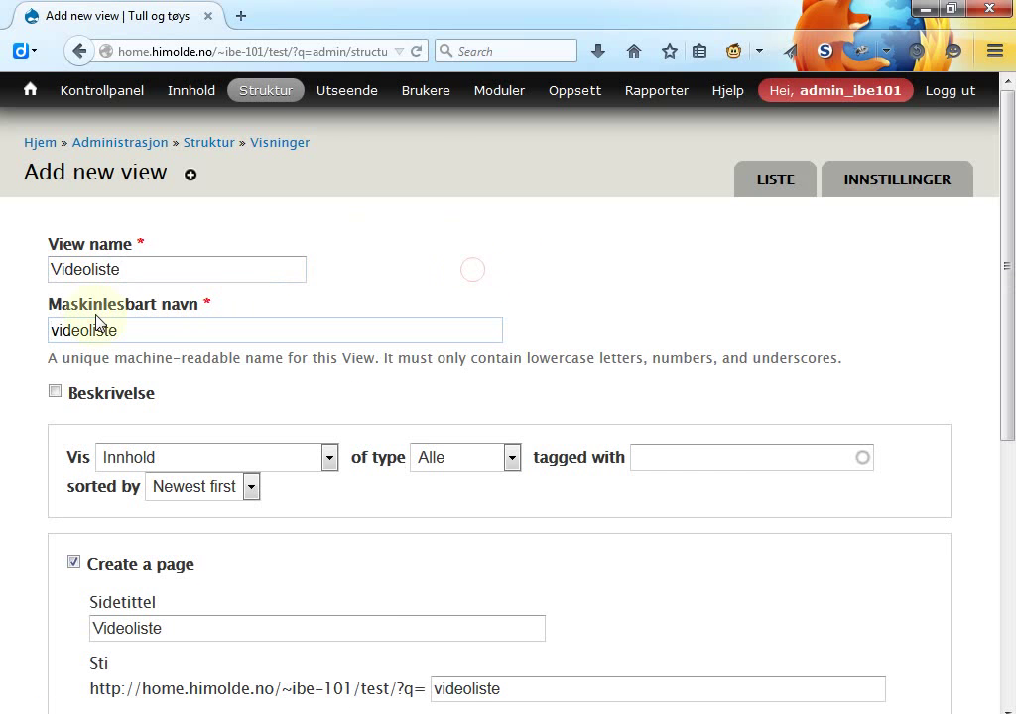
pyautogui.click(150, 335)
pyautogui.press('BackSpace')
pyautogui.press('Left')
pyautogui.press('Left')
pyautogui.press('Left')
pyautogui.press('Left')
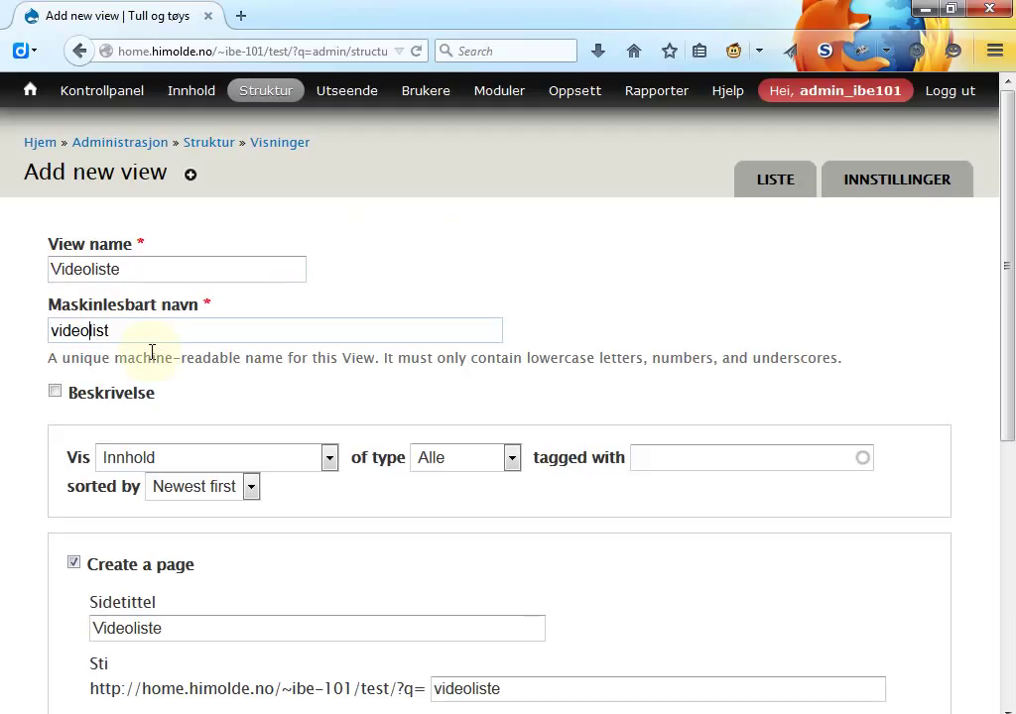
pyautogui.write('_')
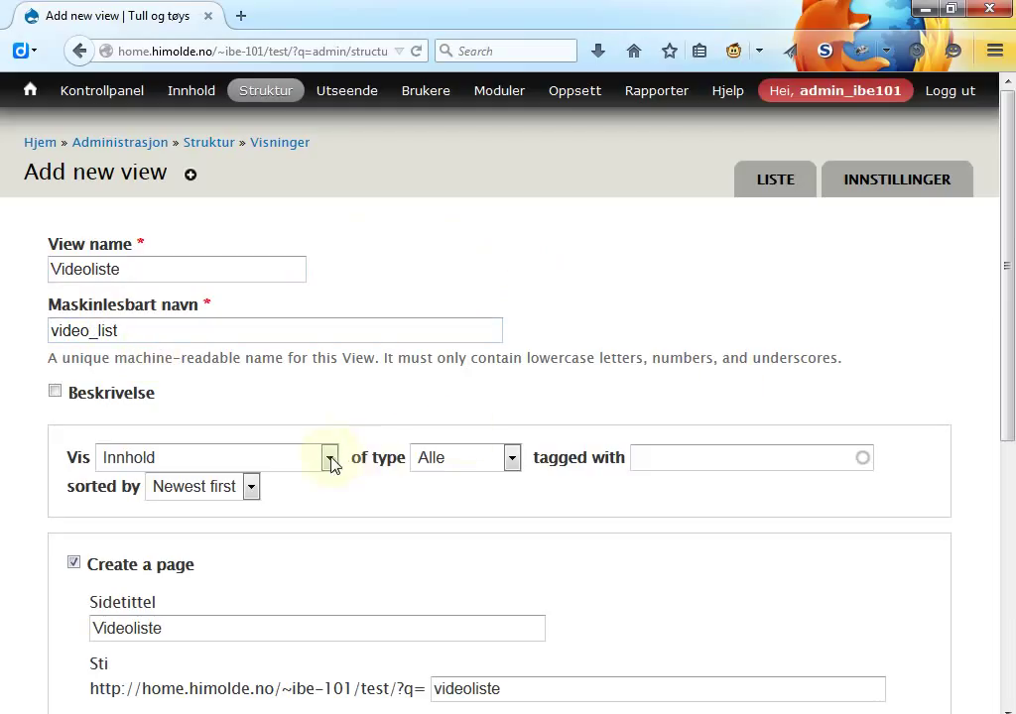
# Limit the view to content of type Leker and sort it by Tittel
pyautogui.click(513, 459)
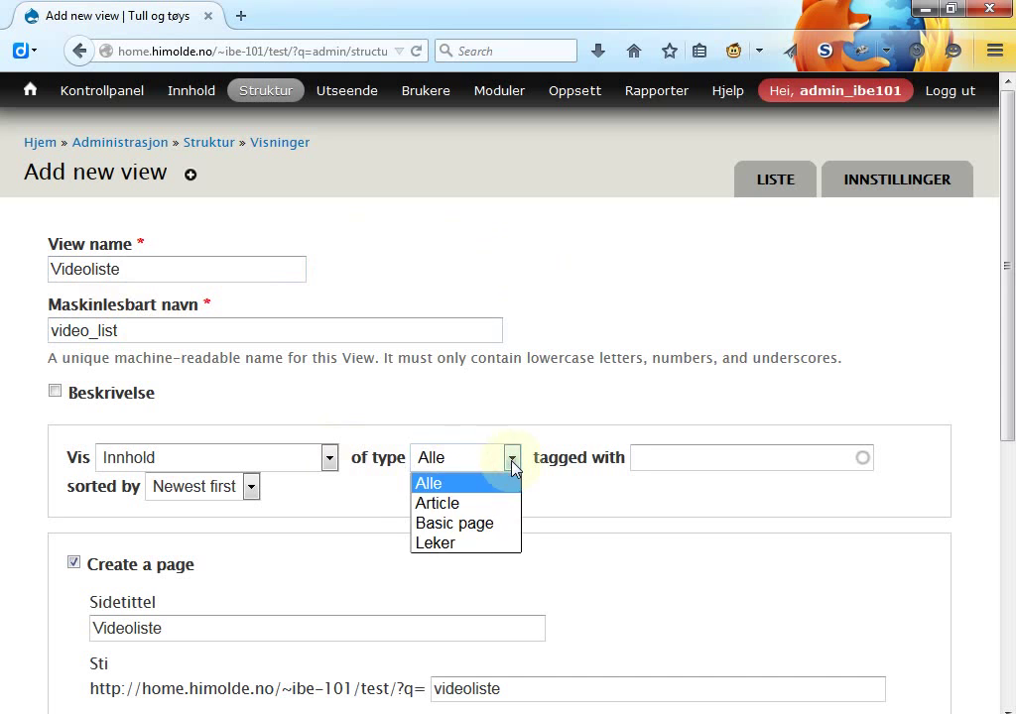
pyautogui.click(470, 546)
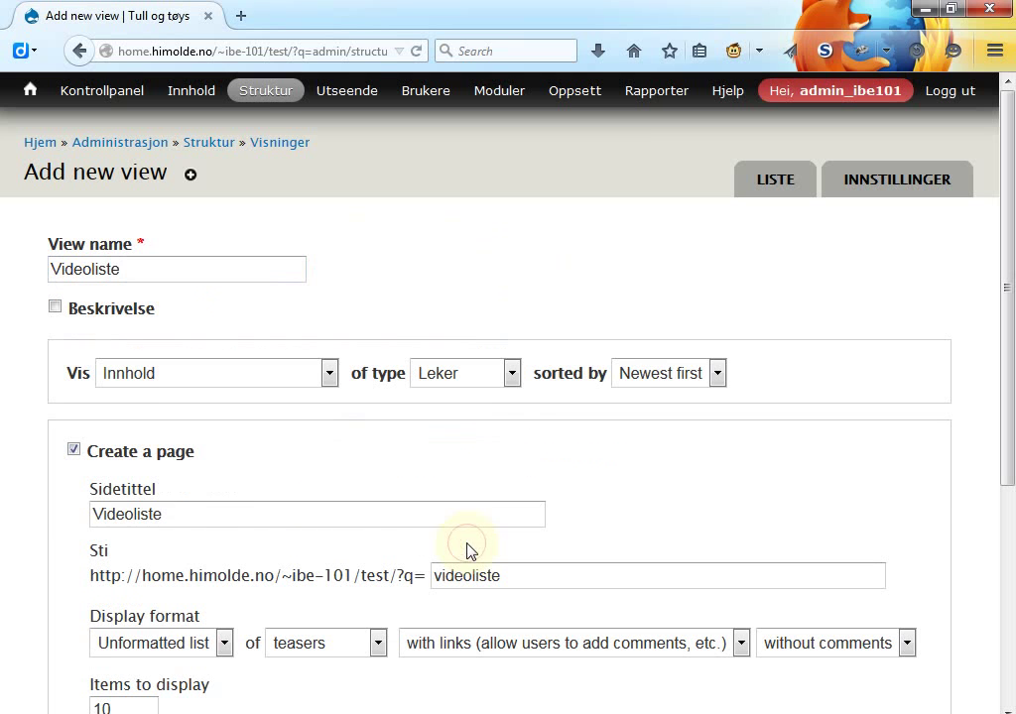
pyautogui.click(717, 374)
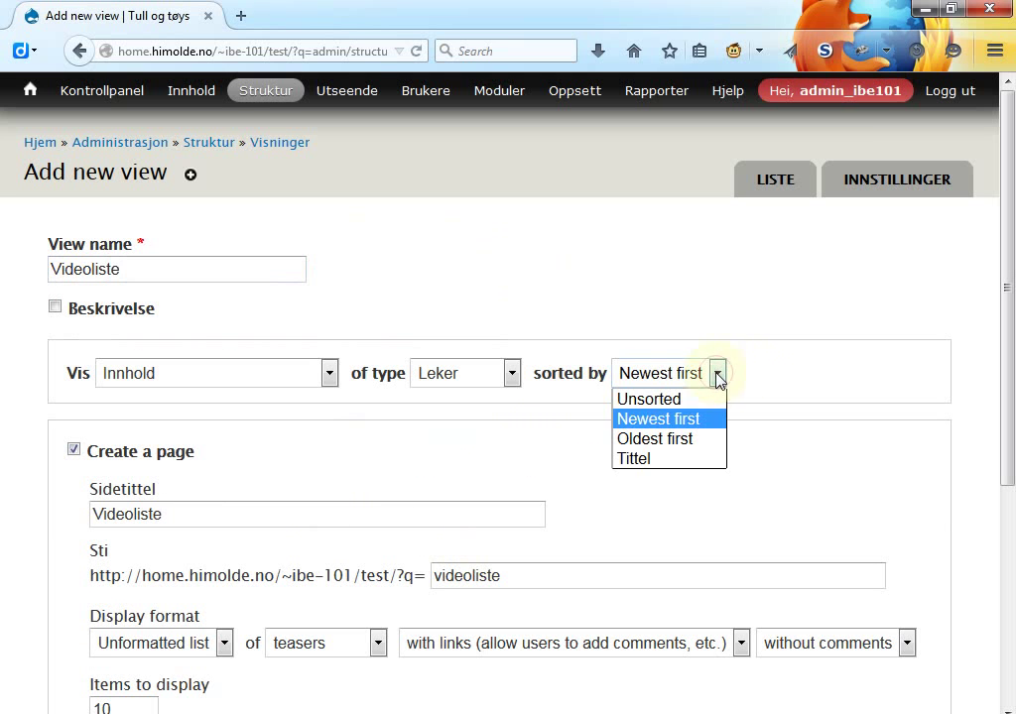
pyautogui.click(671, 460)
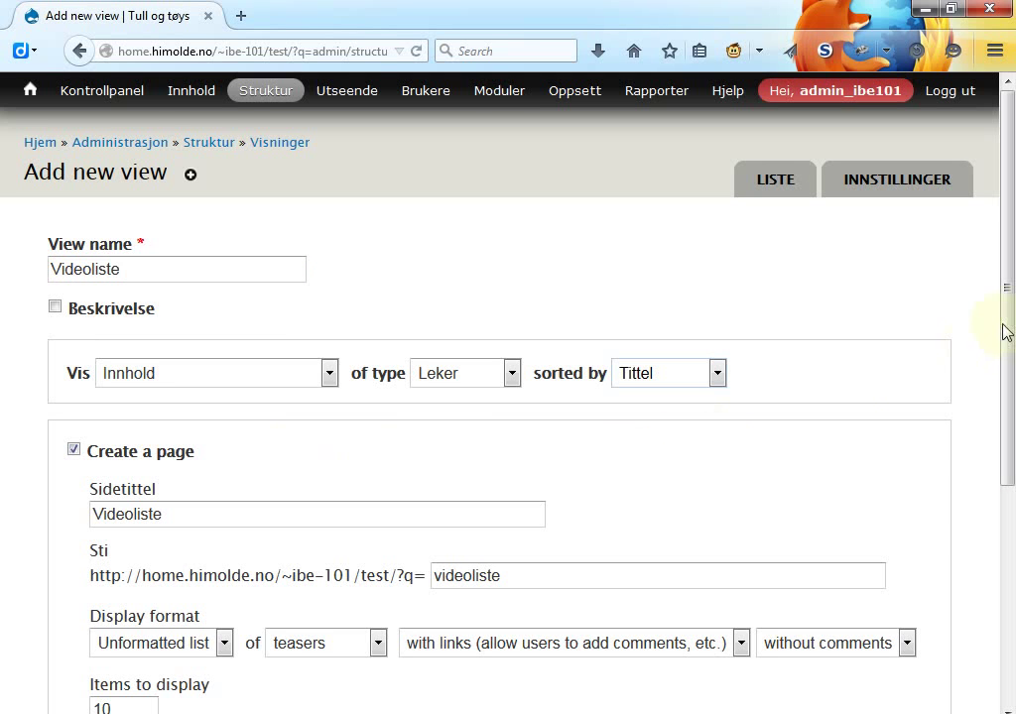
# Set the display format of the view's page to show teasers without links
pyautogui.moveTo(1007, 369); pyautogui.dragTo(1008, 475)
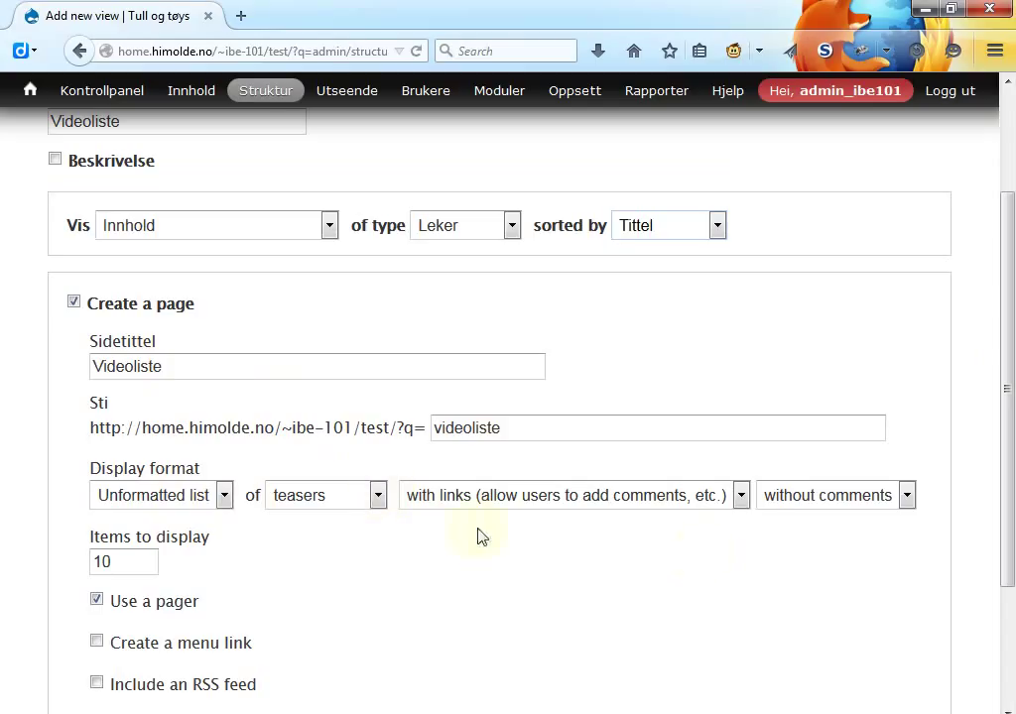
pyautogui.click(740, 499)
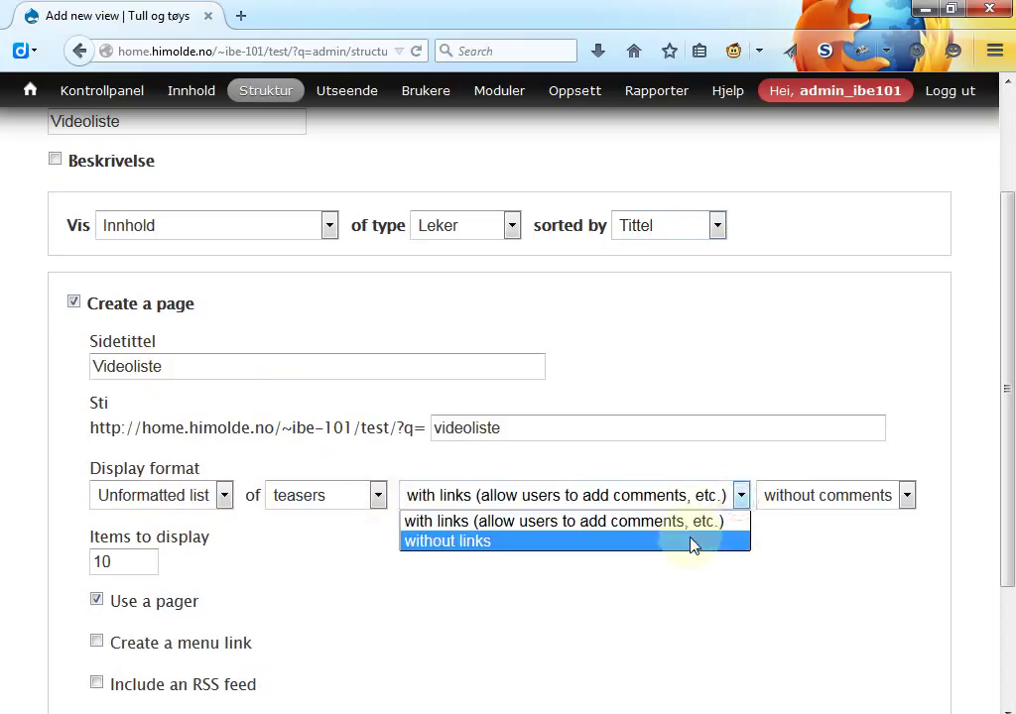
pyautogui.click(693, 542)
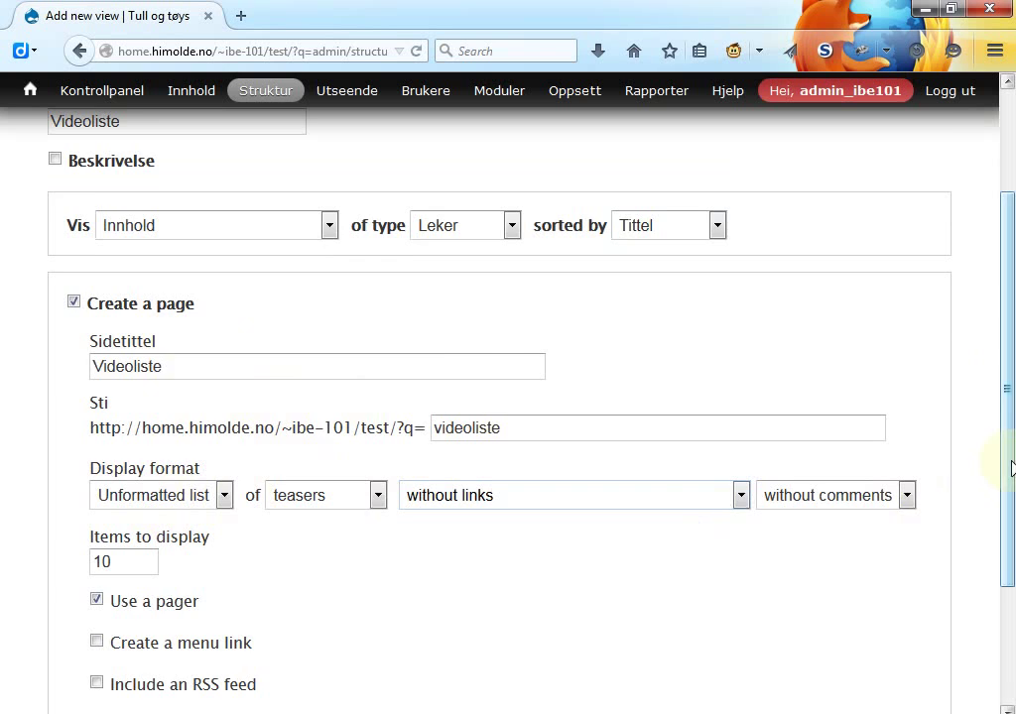
# Continue to the editing page of the Videoliste view and save the view
pyautogui.moveTo(1009, 465); pyautogui.dragTo(1008, 556)
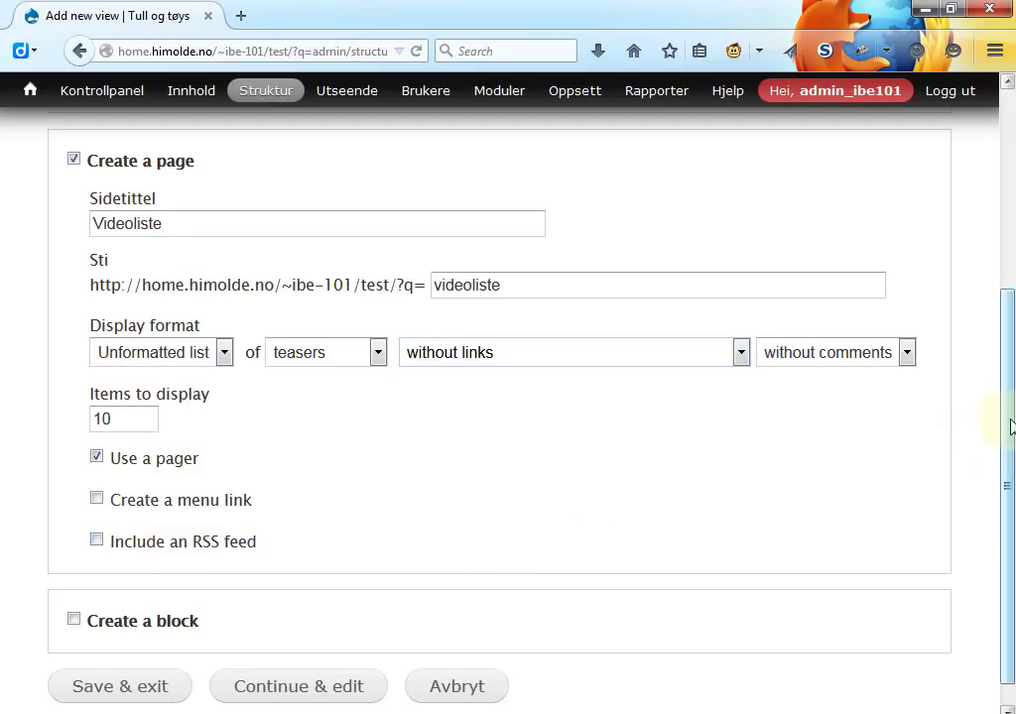
pyautogui.moveTo(1010, 427); pyautogui.dragTo(1008, 509)
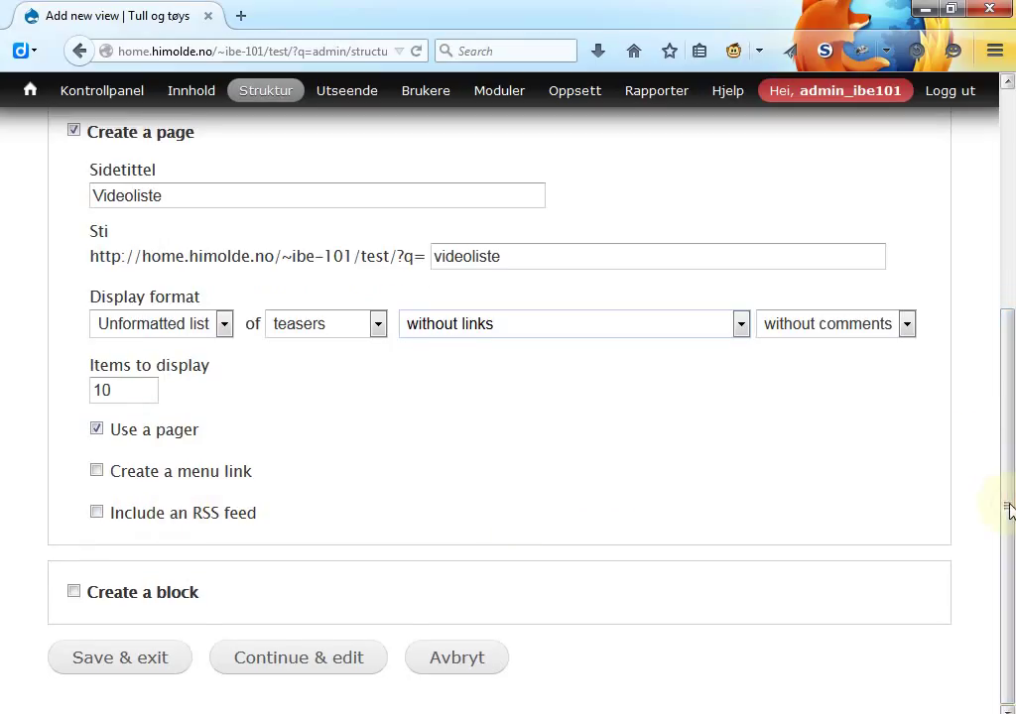
pyautogui.click(286, 658)
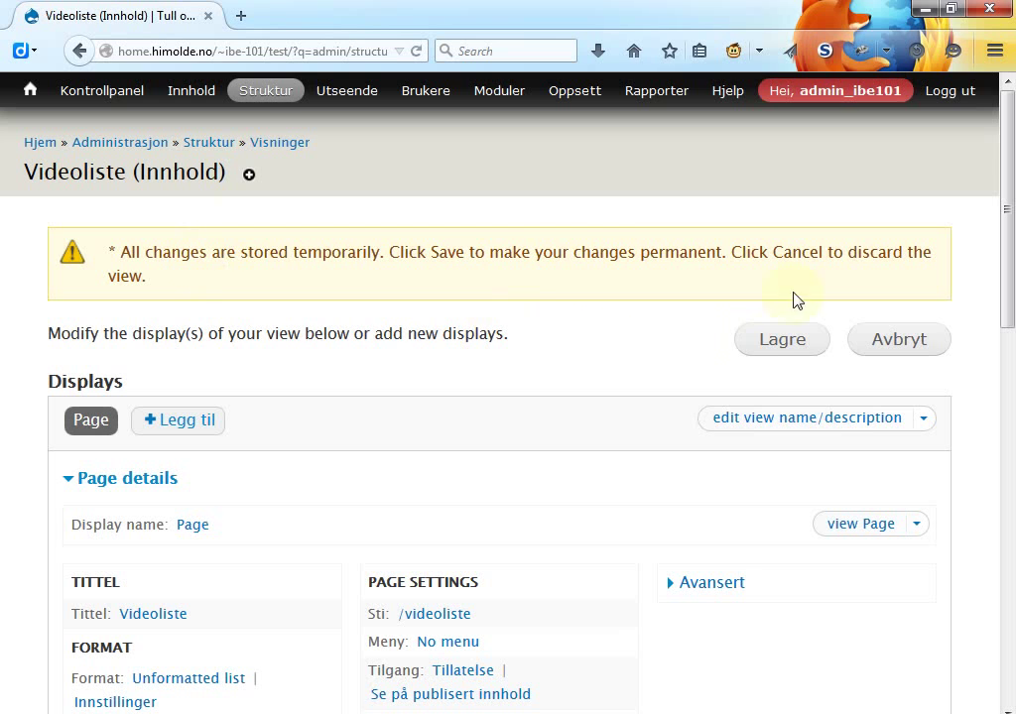
pyautogui.click(780, 341)
pyautogui.click(787, 343)
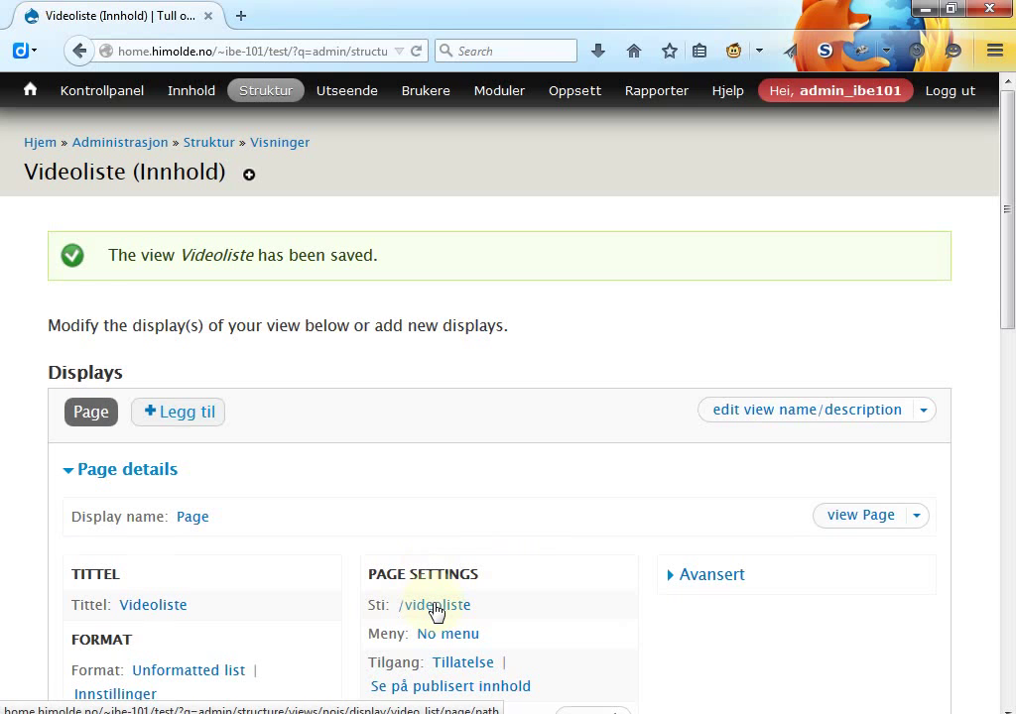
# Try to open the view's path in a new tab at home.himolde.no/~ibe-101/?q=videoliste
pyautogui.moveTo(483, 607); pyautogui.dragTo(411, 617)
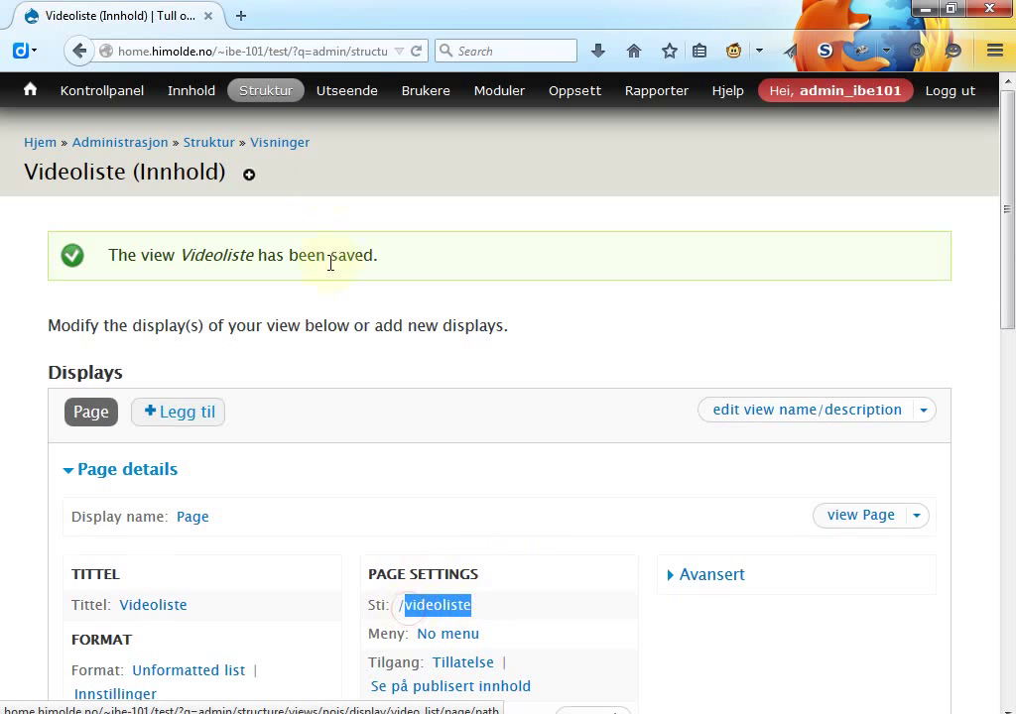
pyautogui.click(241, 16)
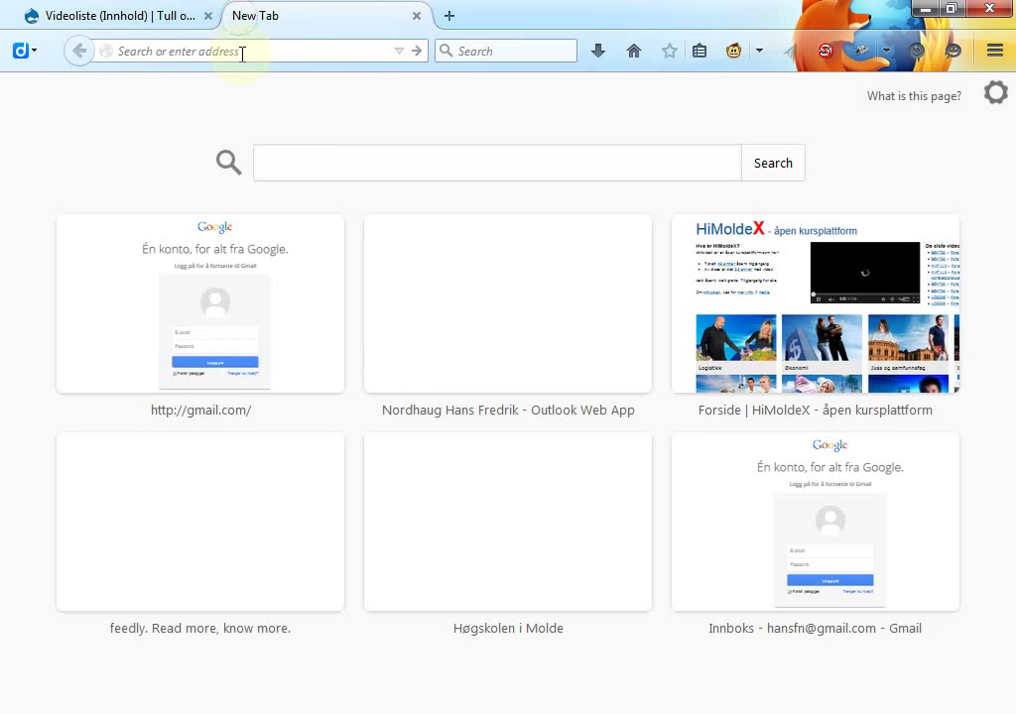
pyautogui.write('ibe102/')
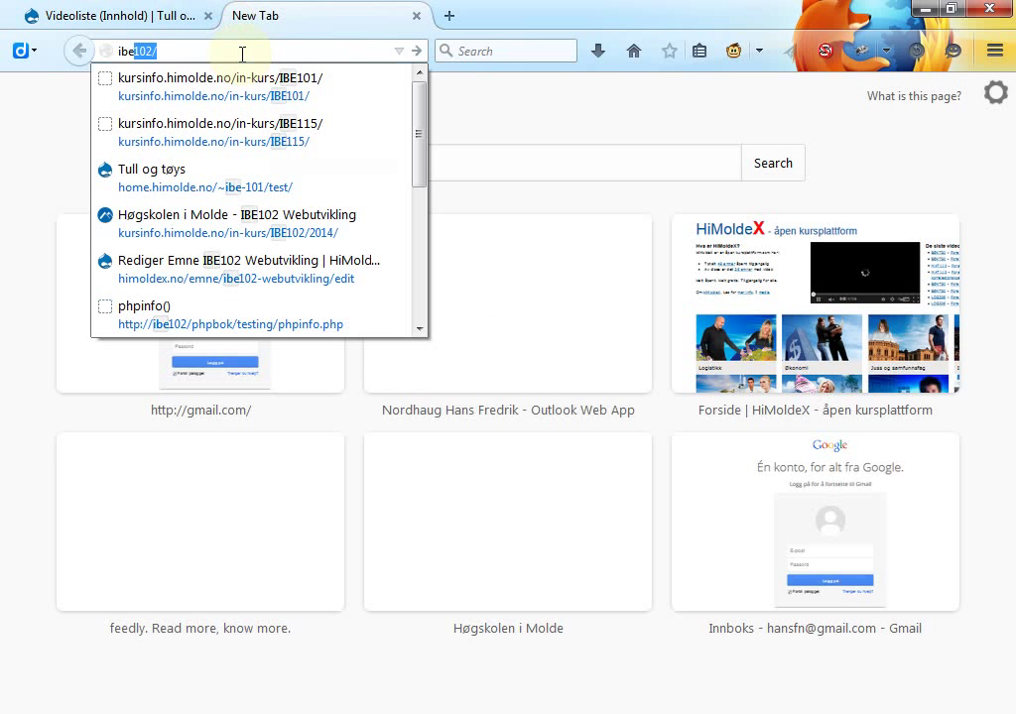
pyautogui.hotkey('ctrl', 'a')
pyautogui.write('home')
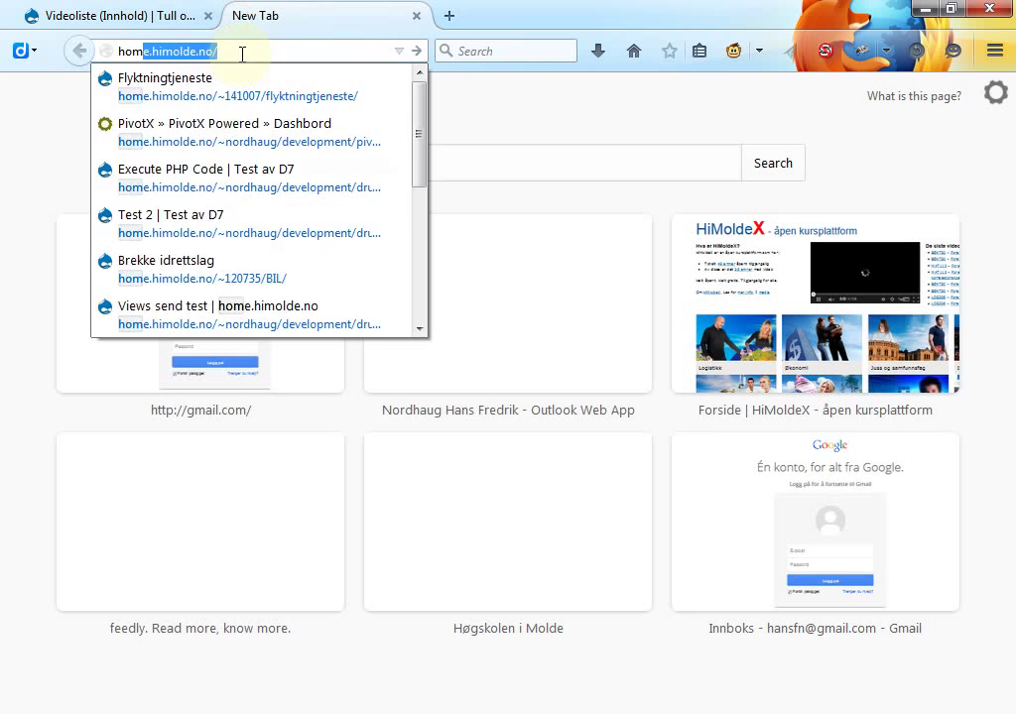
pyautogui.press('End')
pyautogui.write('~')
pyautogui.press('End')
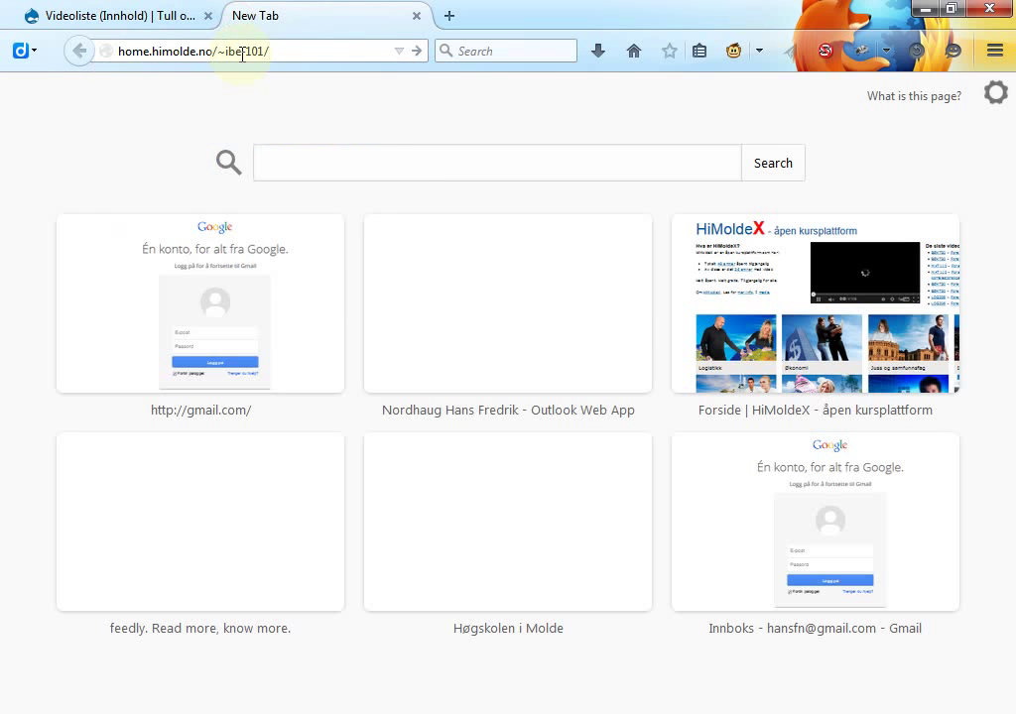
pyautogui.write('?q=videoliste')
pyautogui.press('Return')
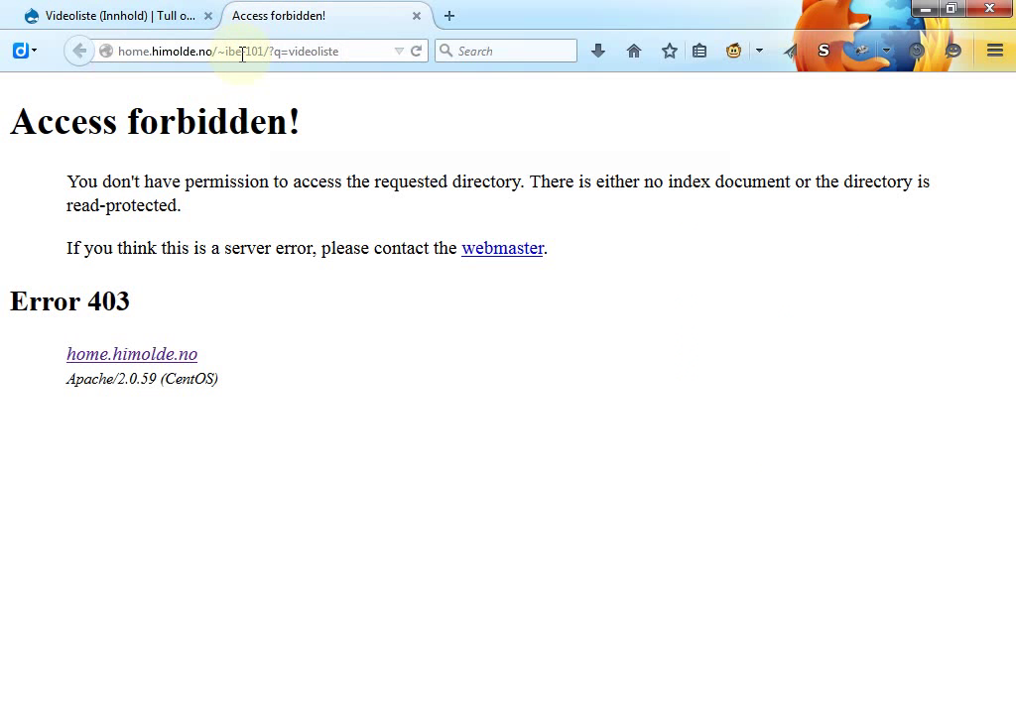
# Correct the address to home.himolde.no/~ibe-101/test/?q=videoliste and load the Videoliste page
pyautogui.click(372, 49)
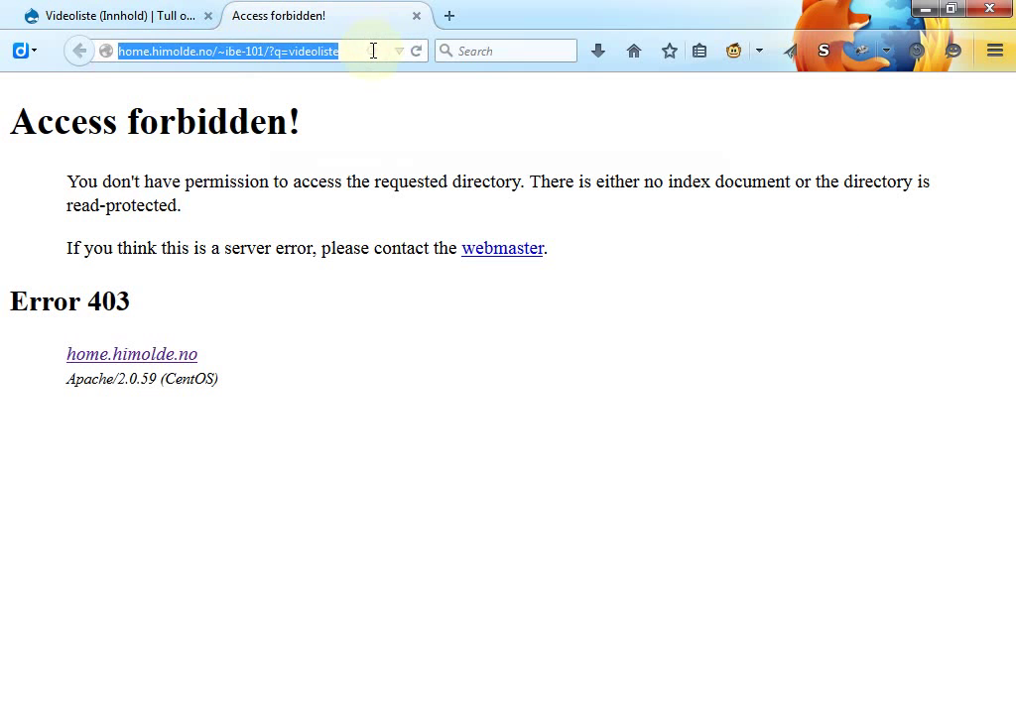
pyautogui.click(372, 49)
pyautogui.press('Left')
pyautogui.press('Left')
pyautogui.press('Left')
pyautogui.press('Left')
pyautogui.press('Left')
pyautogui.press('Left')
pyautogui.press('Left')
pyautogui.press('Left')
pyautogui.press('Left')
pyautogui.press('Left')
pyautogui.press('Left')
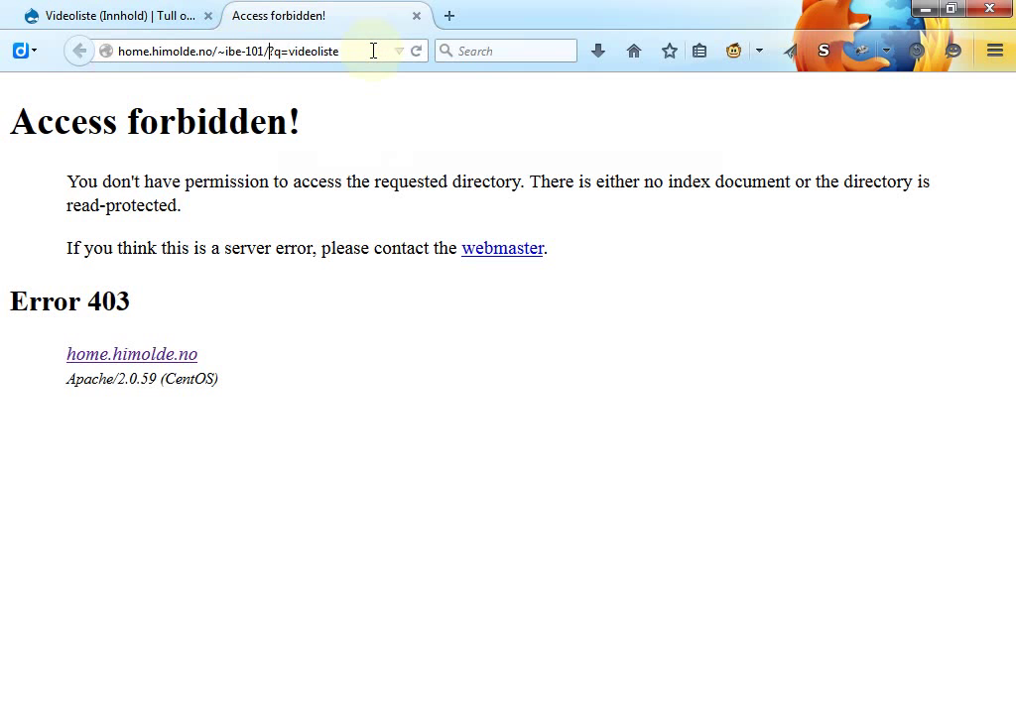
pyautogui.write('test/')
pyautogui.press('Return')
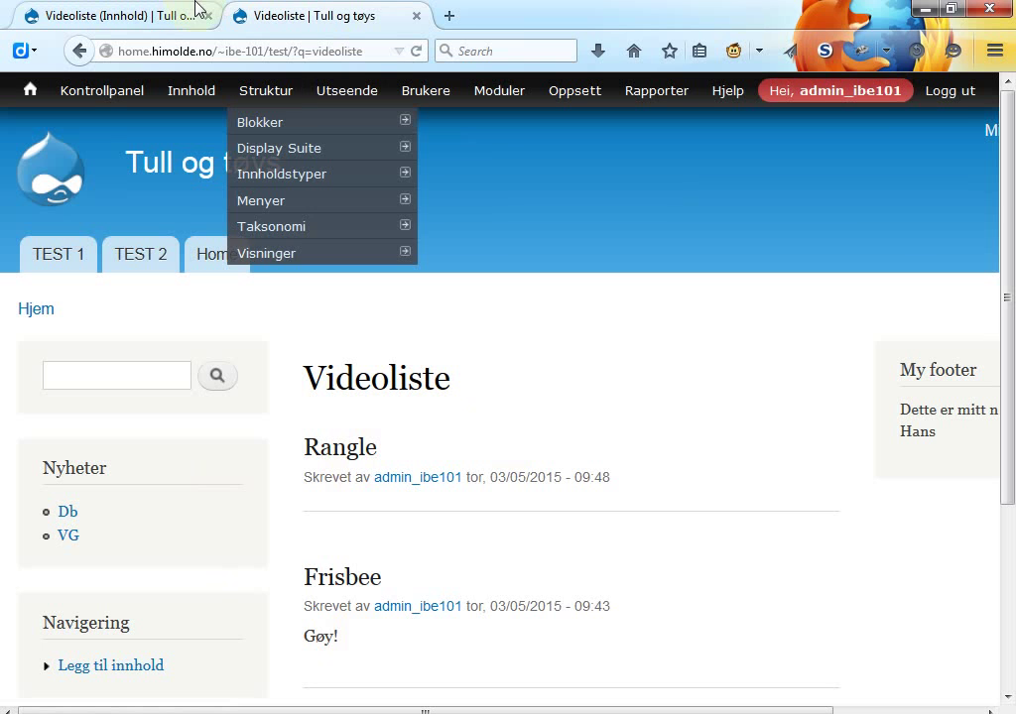
# Change the format of the Videoliste view to Tabell for all displays, keeping the default style options
pyautogui.click(136, 20)
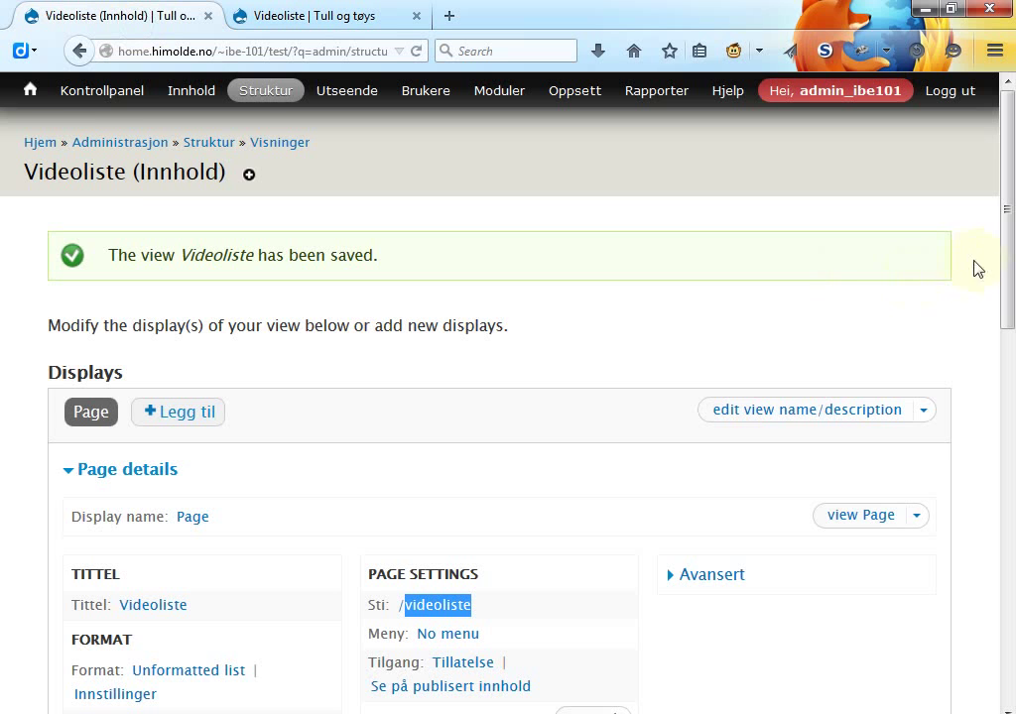
pyautogui.moveTo(1000, 248); pyautogui.dragTo(1007, 381)
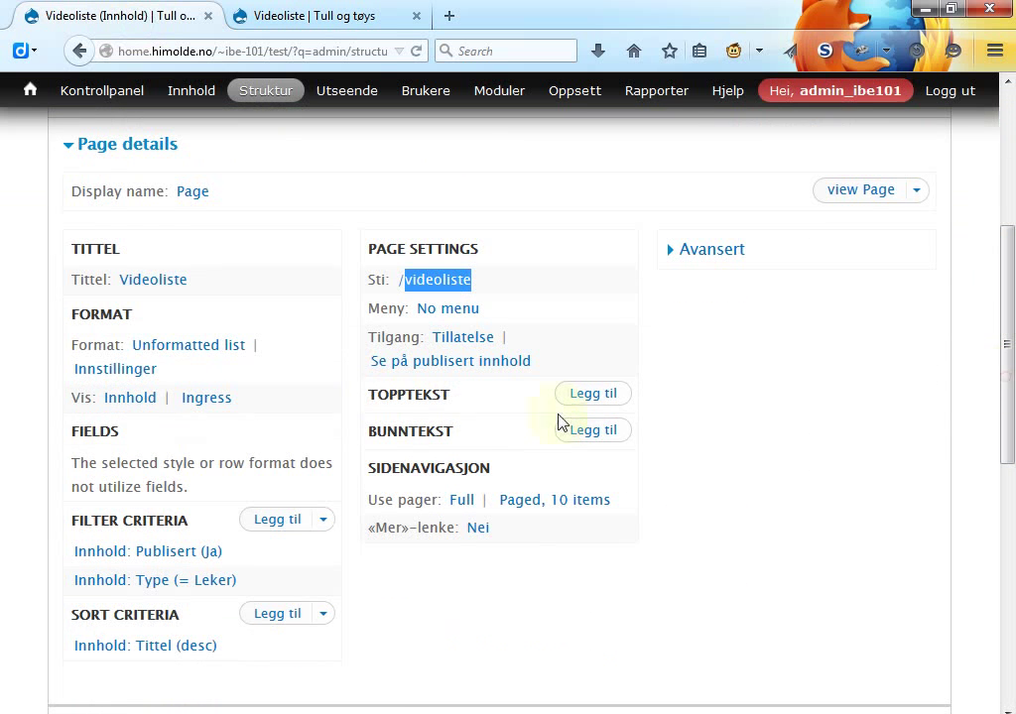
pyautogui.click(171, 354)
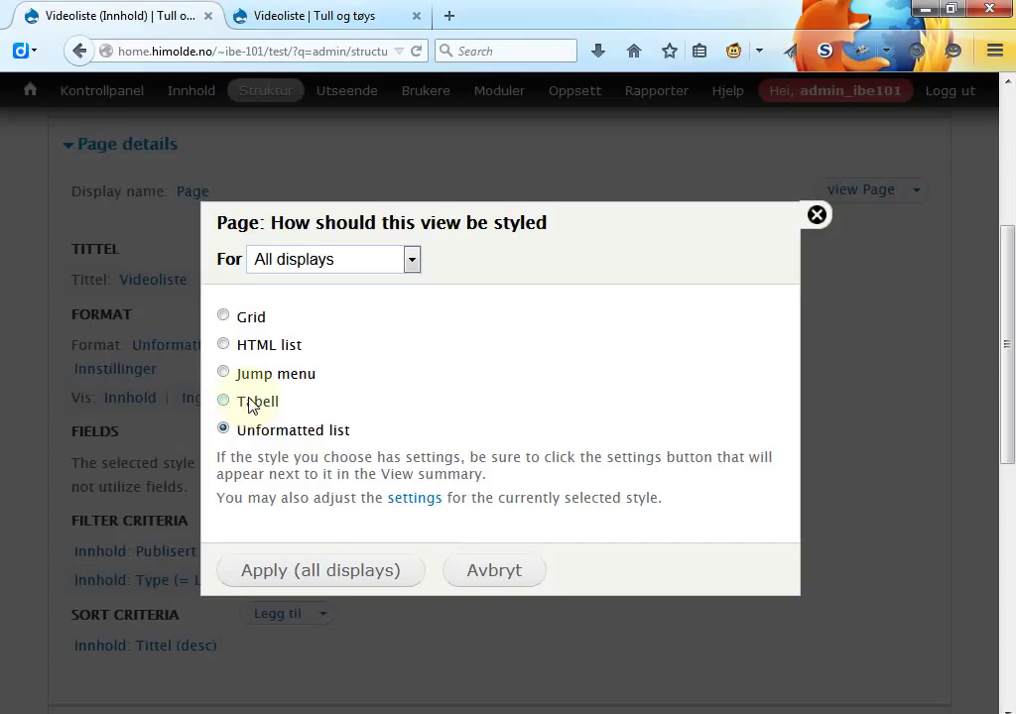
pyautogui.click(250, 404)
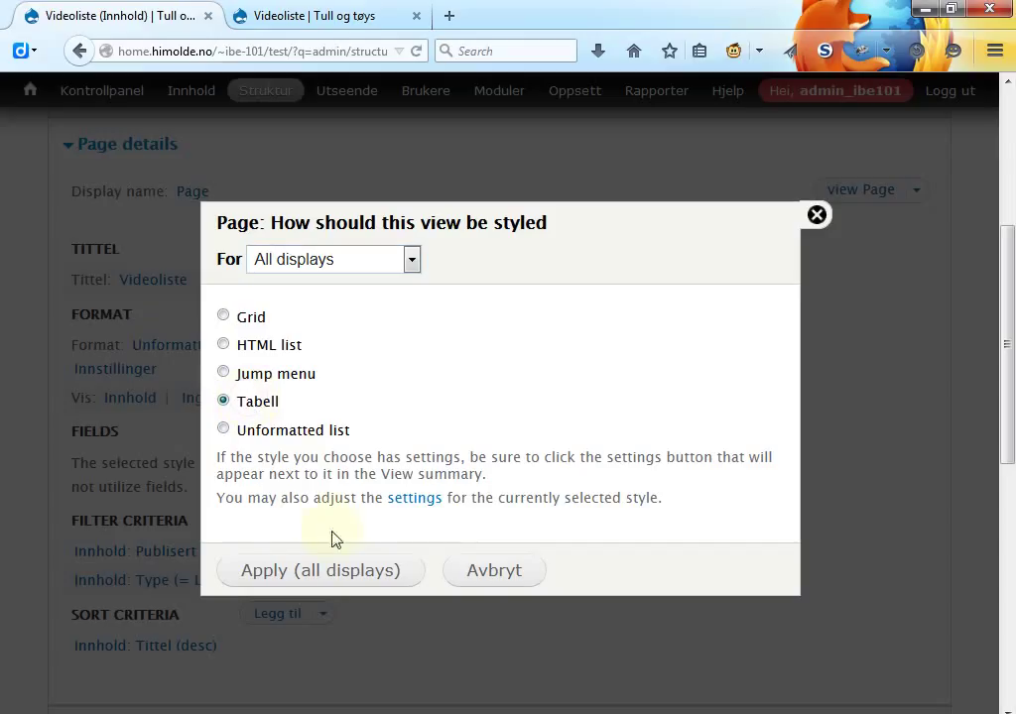
pyautogui.click(321, 573)
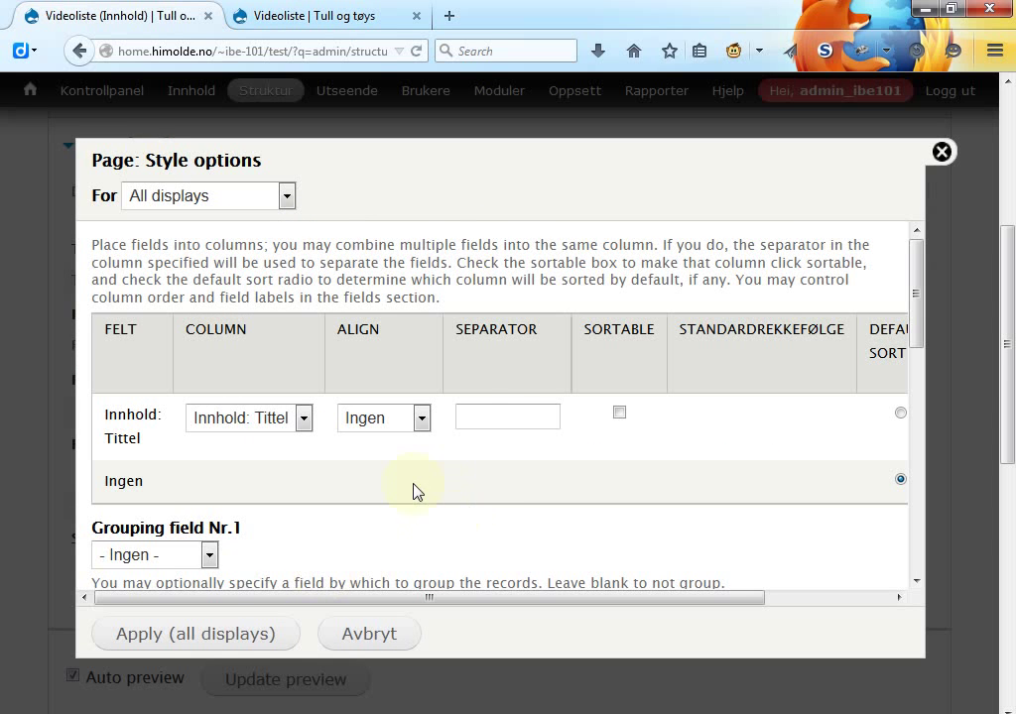
pyautogui.click(190, 643)
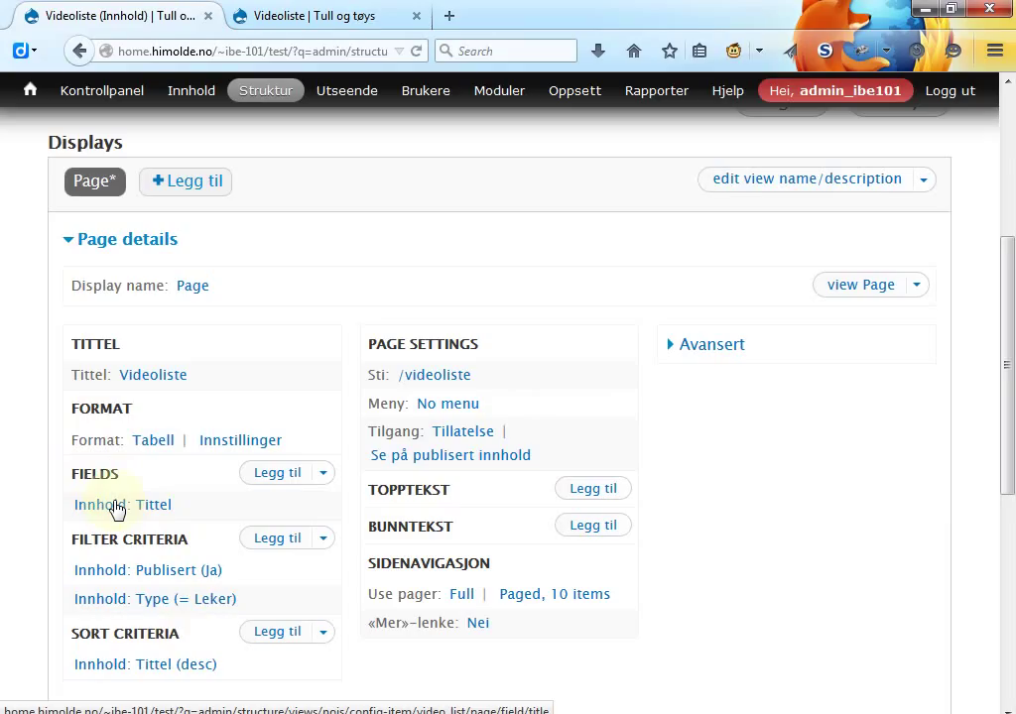
# Start adding a field to the view and search the available fields for "you", then clear the search
pyautogui.click(286, 476)
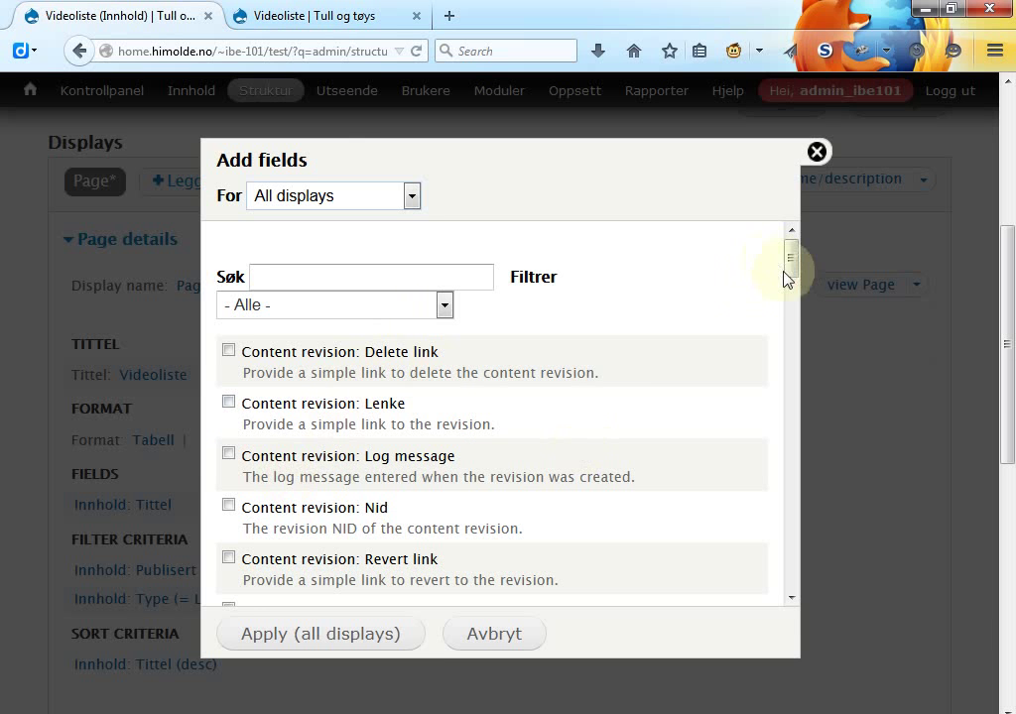
pyautogui.moveTo(792, 263)
pyautogui.mouseDown()
pyautogui.moveTo(789, 601)
pyautogui.moveTo(779, 256)
pyautogui.mouseUp()
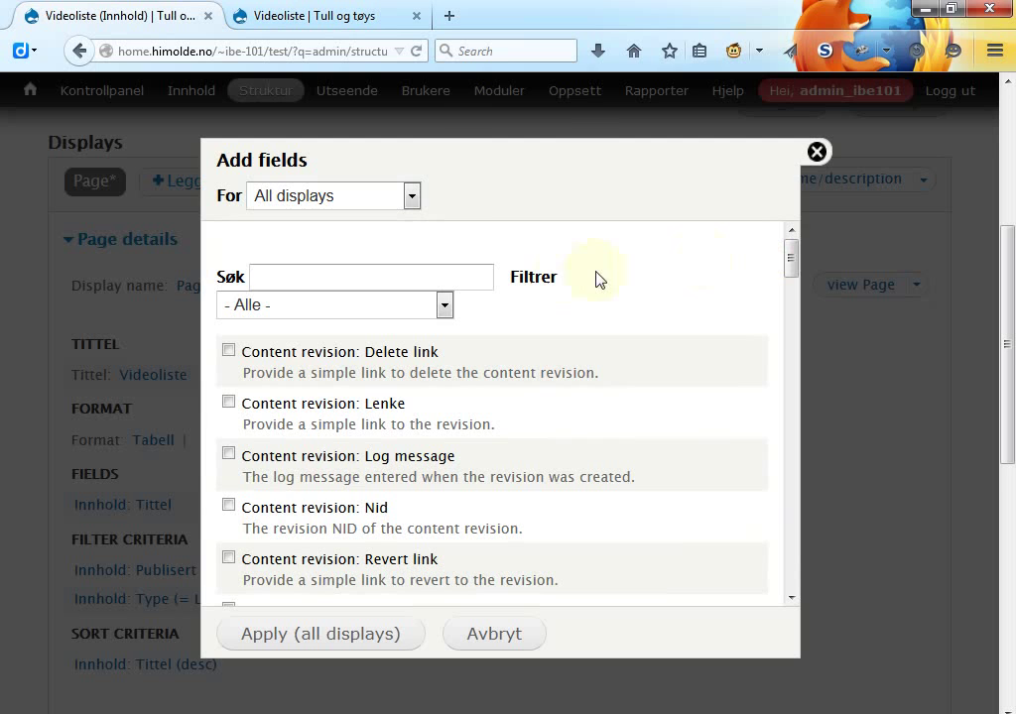
pyautogui.click(467, 283)
pyautogui.write('you')
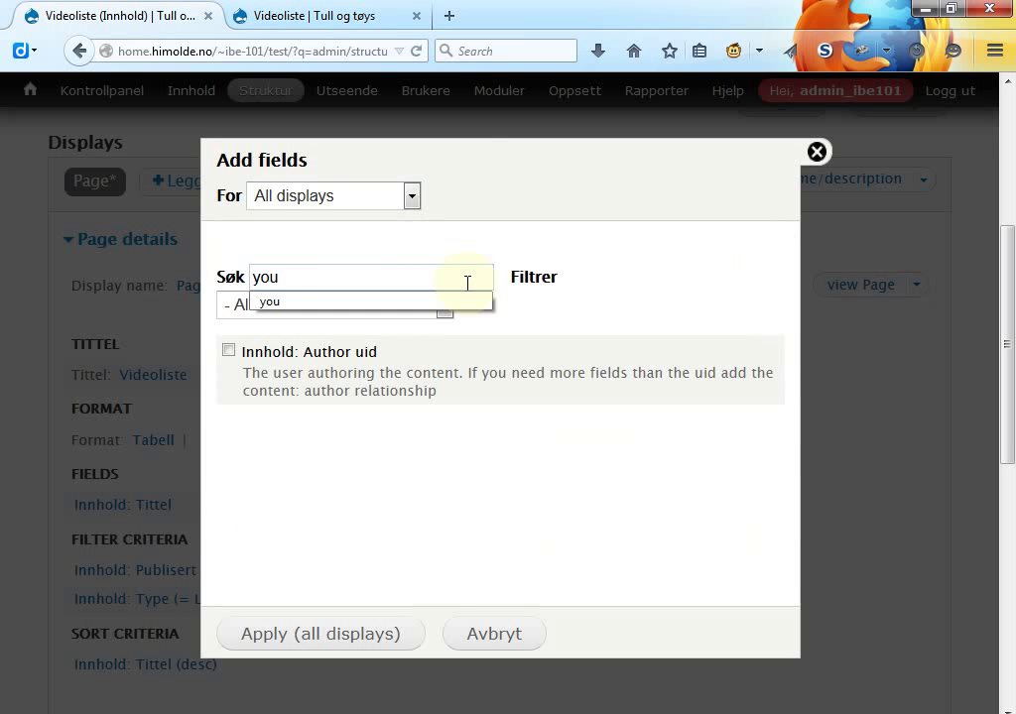
pyautogui.press('BackSpace')
pyautogui.press('BackSpace')
pyautogui.press('BackSpace')
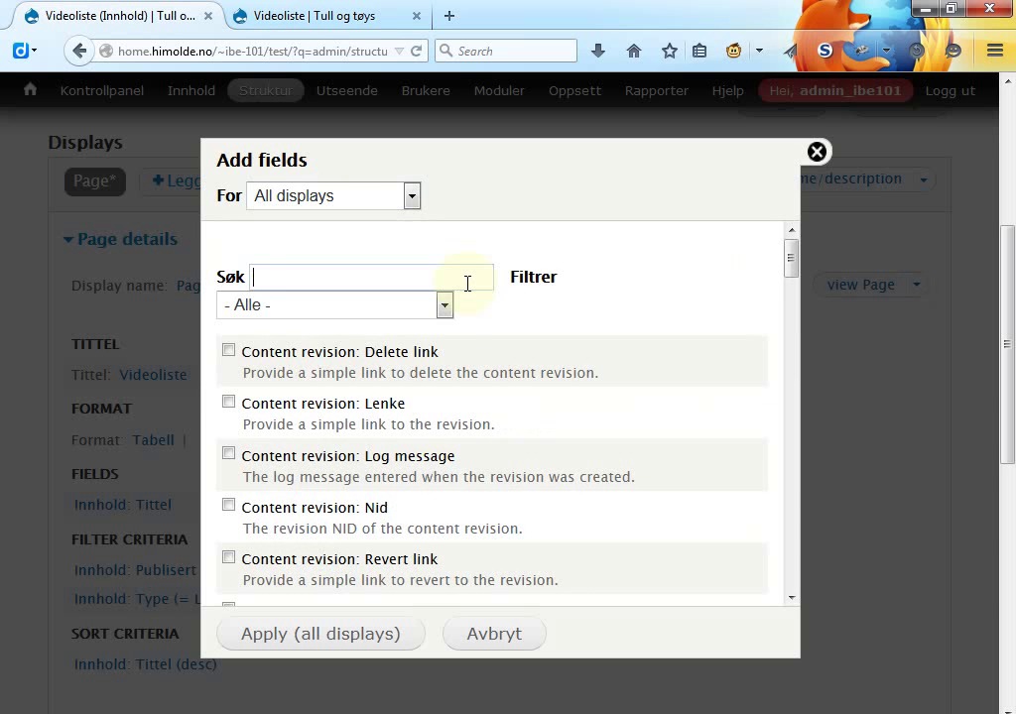
# Search the available fields for "vidoe" and add the Innhold: Vidoe field to all displays
pyautogui.write('vi')
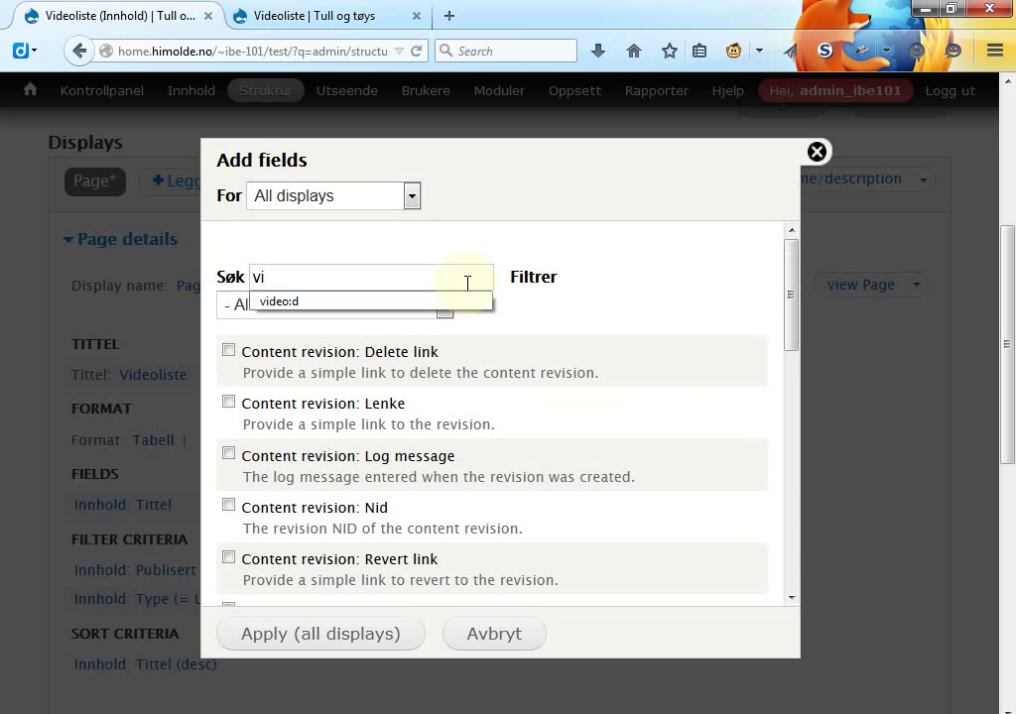
pyautogui.write('doe')
pyautogui.press('BackSpace')
pyautogui.write('doe')
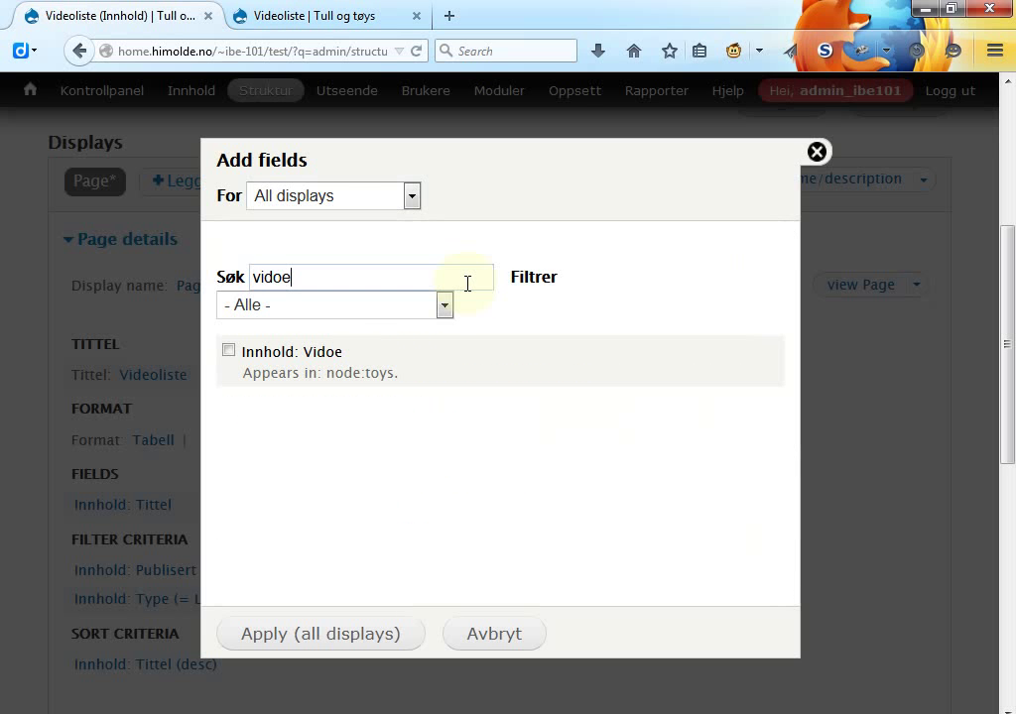
pyautogui.click(229, 352)
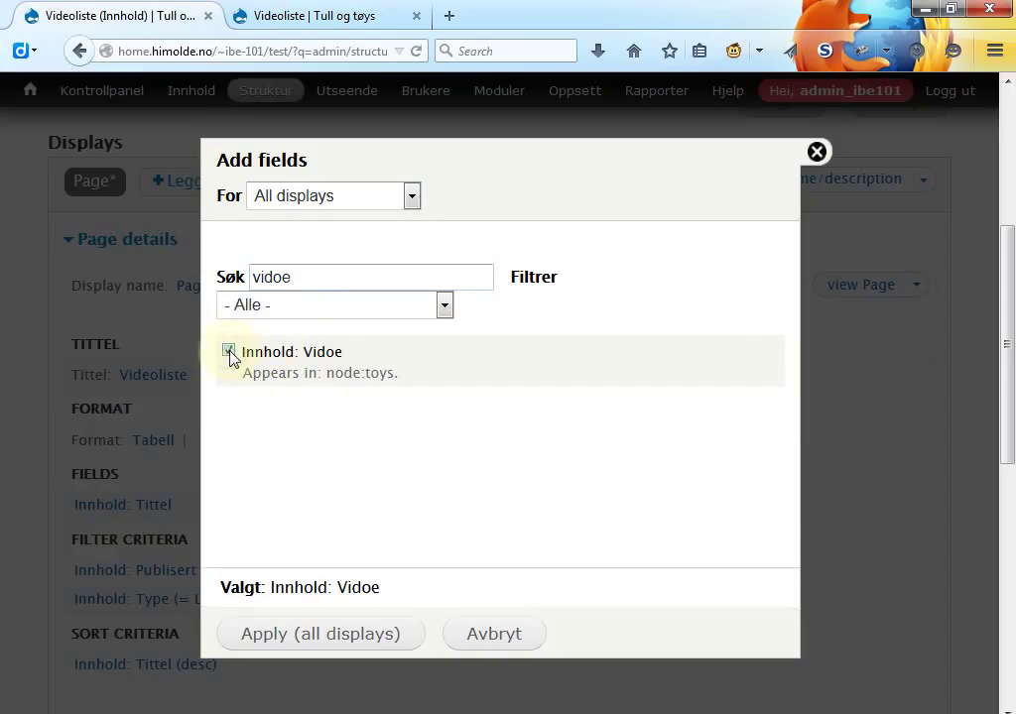
pyautogui.click(320, 633)
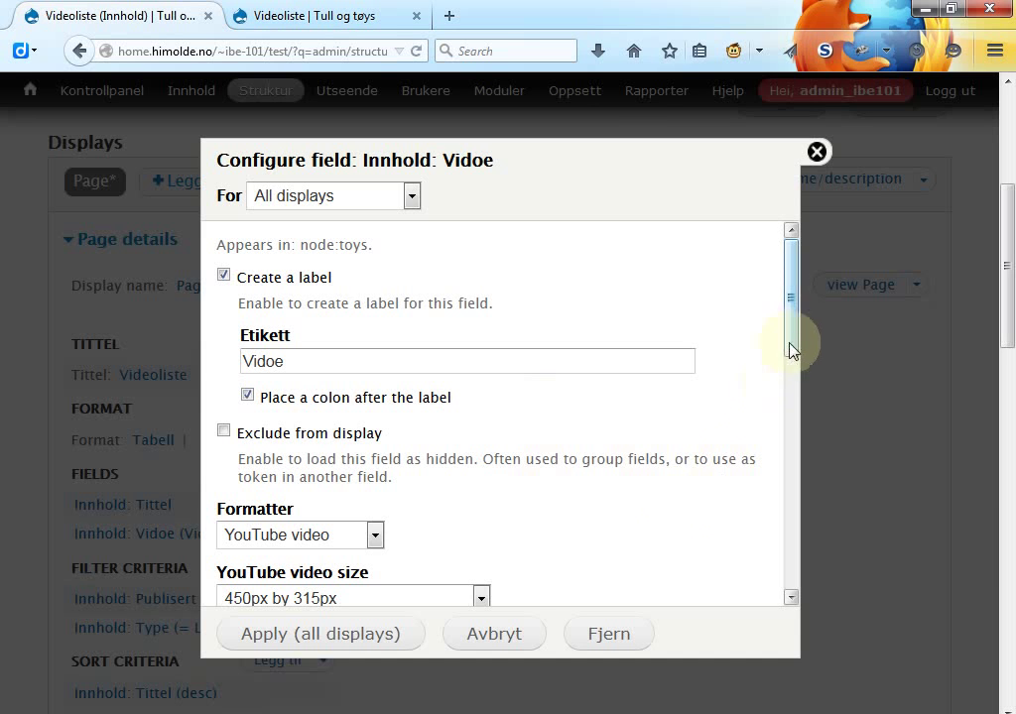
# Set the formatter of the Vidoe field to YouTube thumbnail
pyautogui.moveTo(791, 347); pyautogui.dragTo(703, 434)
pyautogui.click(482, 411)
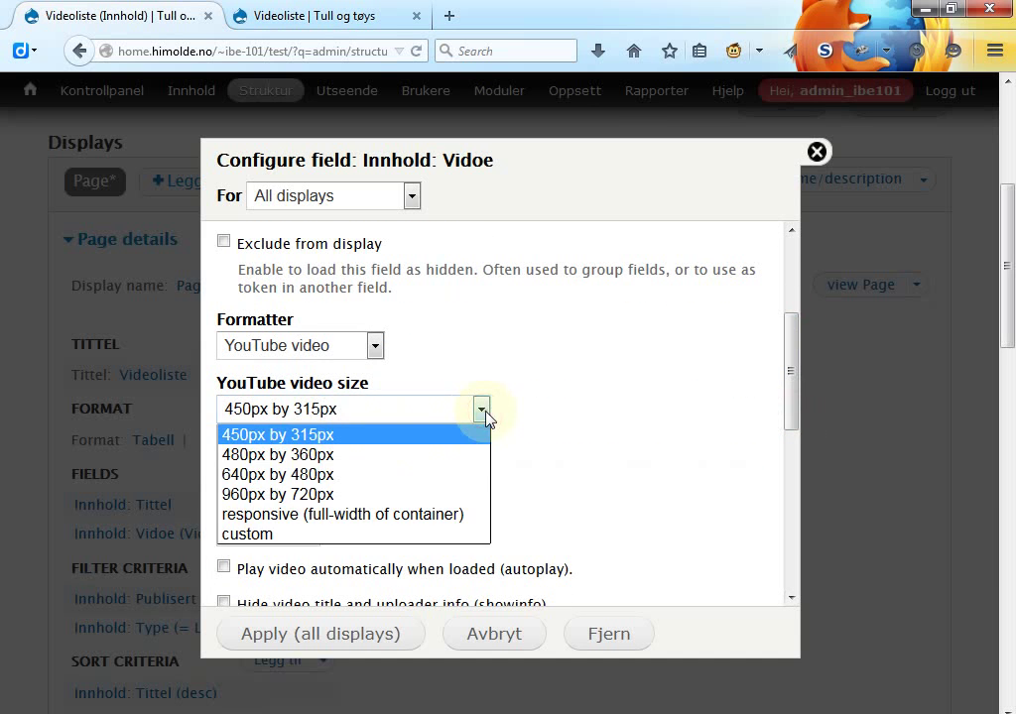
pyautogui.click(483, 413)
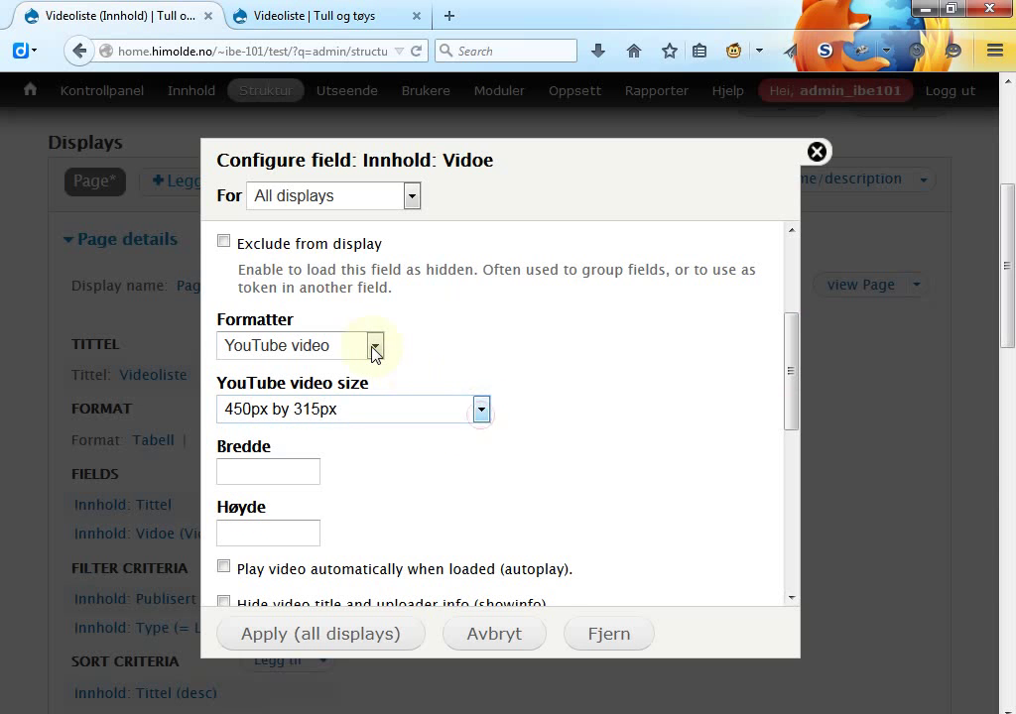
pyautogui.click(375, 345)
pyautogui.click(344, 391)
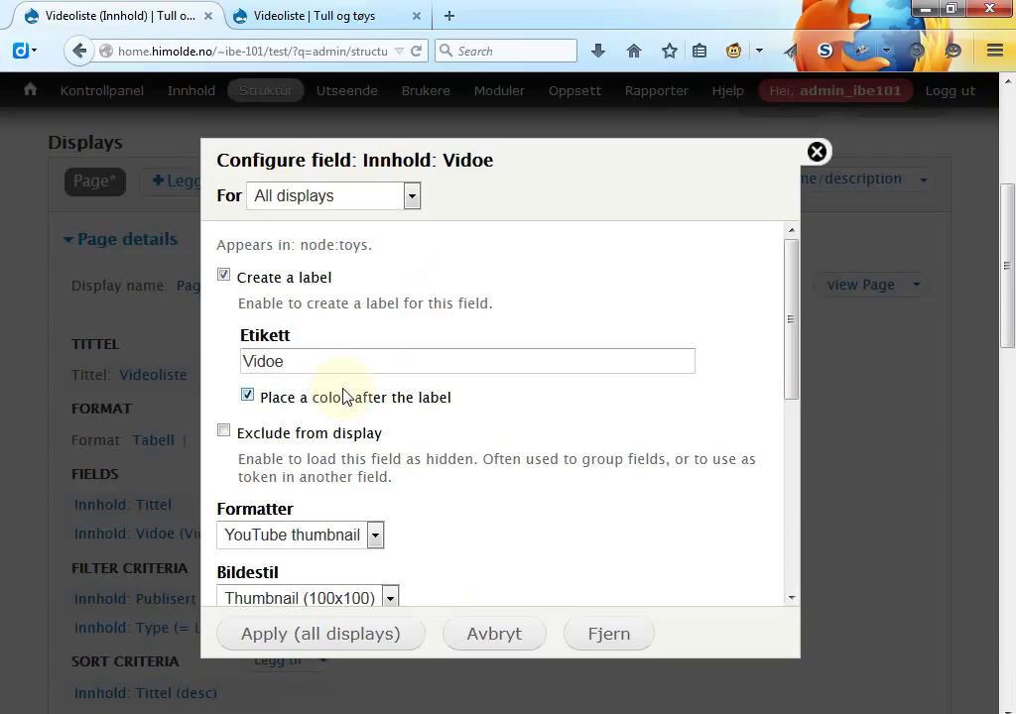
# Keep the Thumbnail (100x100) image style, link the Vidoe field's image to YouTube, and apply the field settings to all displays
pyautogui.scroll(-4, 794, 403)
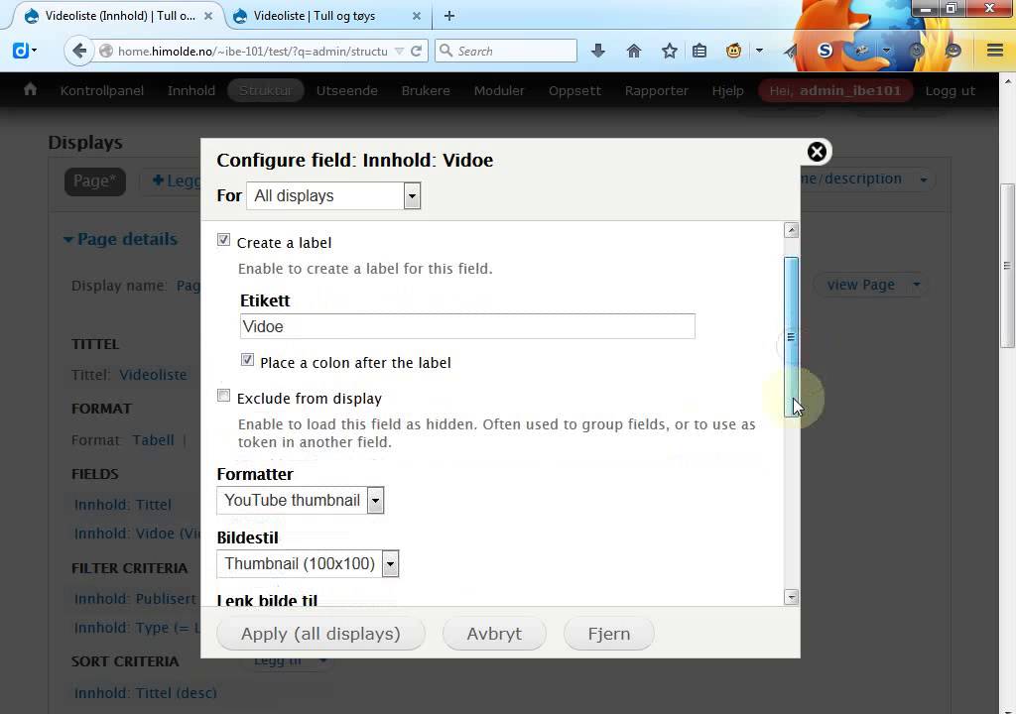
pyautogui.click(391, 399)
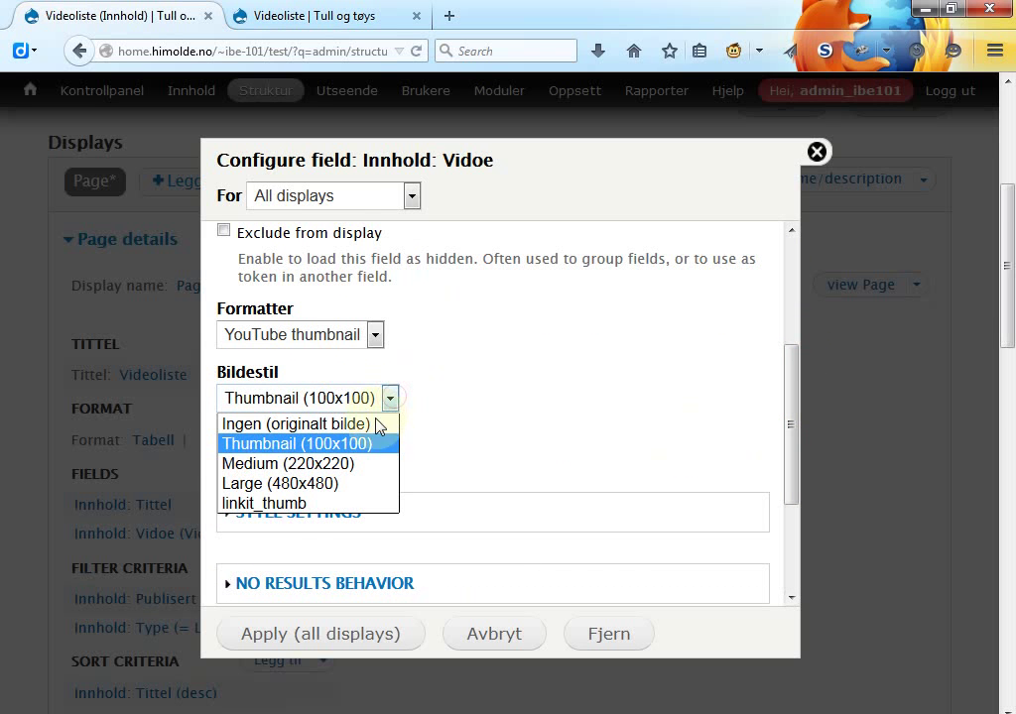
pyautogui.click(379, 447)
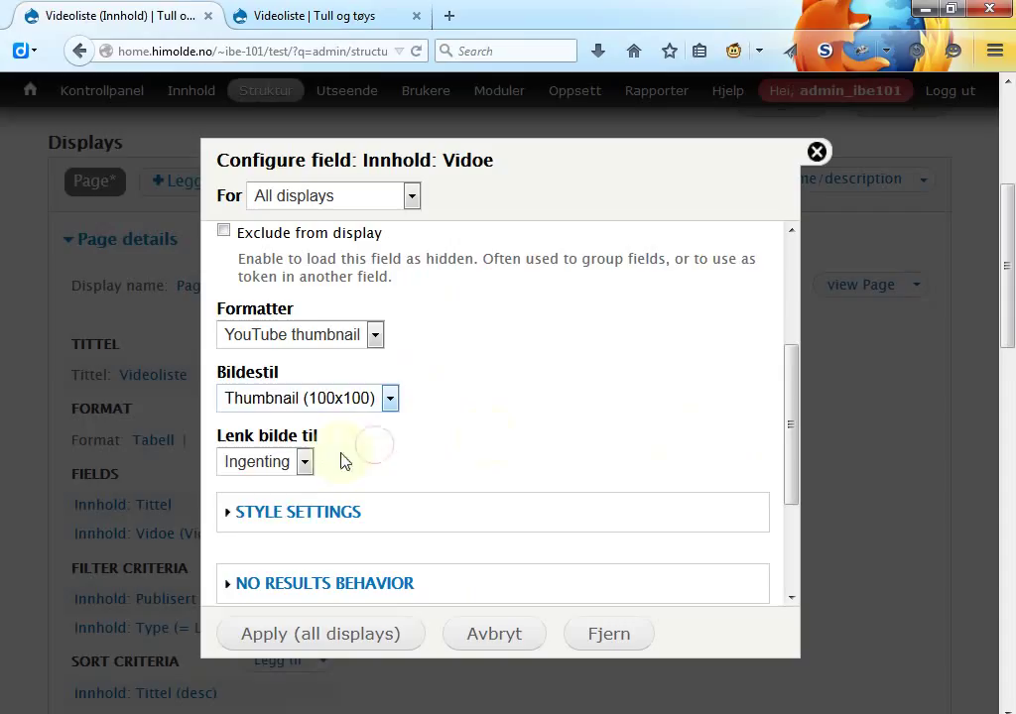
pyautogui.click(305, 463)
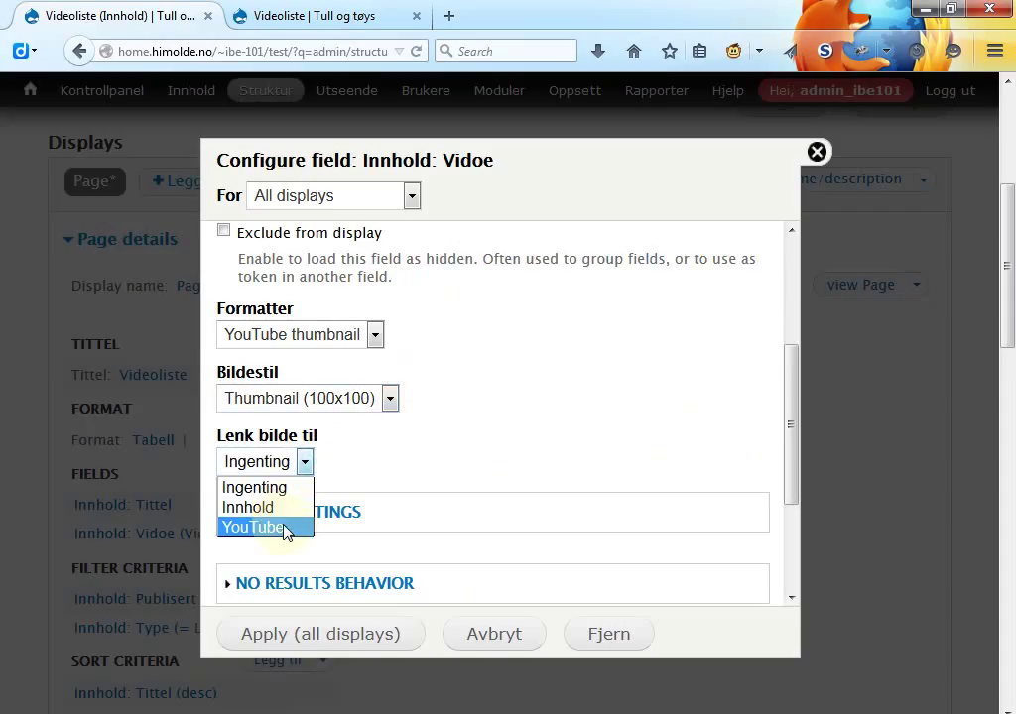
pyautogui.click(285, 527)
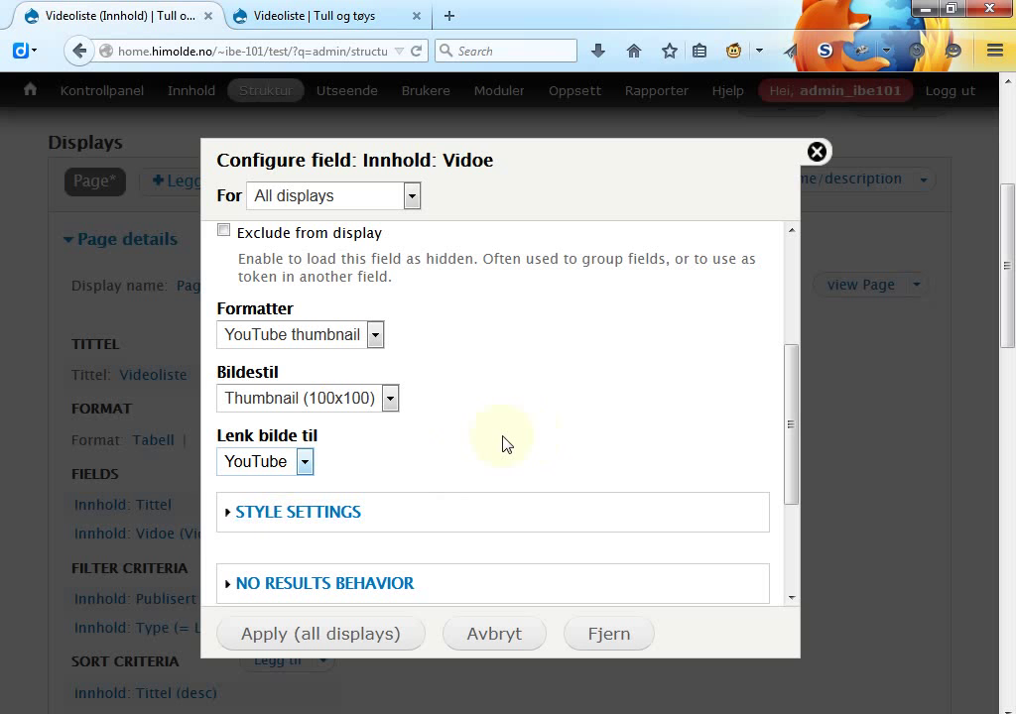
pyautogui.click(333, 634)
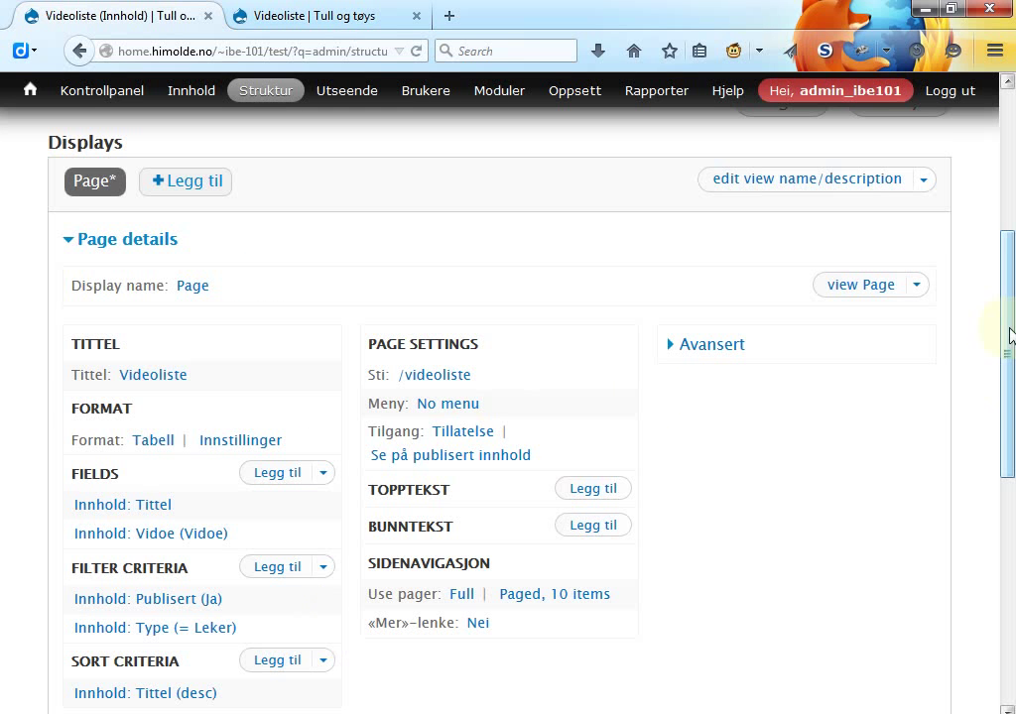
# Save the Videoliste view and reload the published Videoliste page to check the table
pyautogui.moveTo(1005, 335); pyautogui.dragTo(989, 275)
pyautogui.click(784, 248)
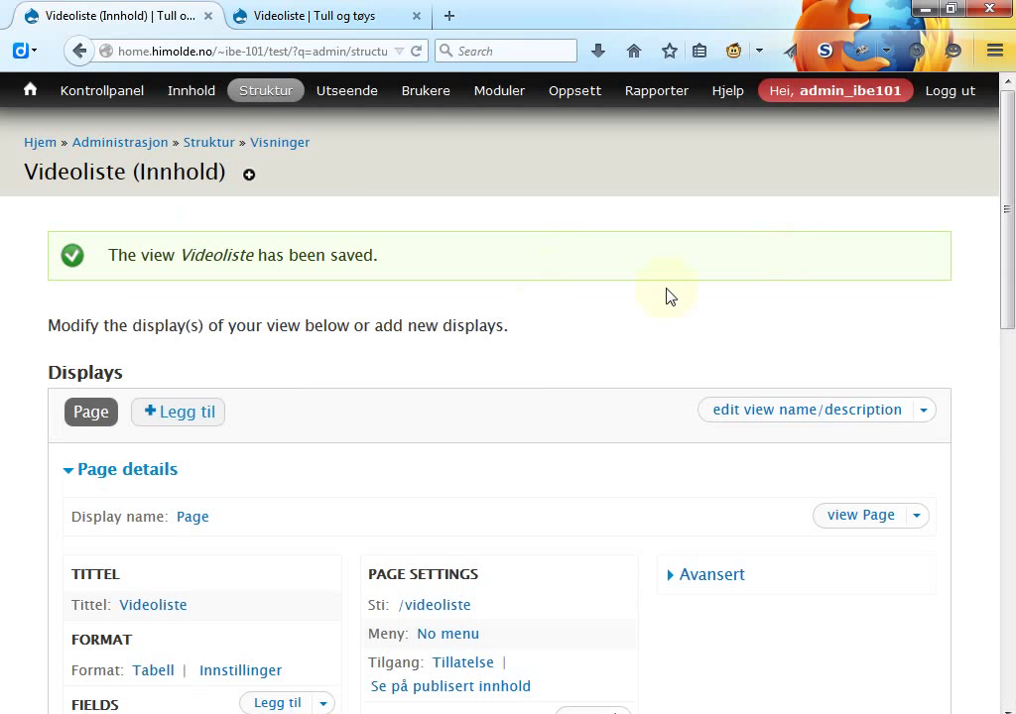
pyautogui.click(302, 20)
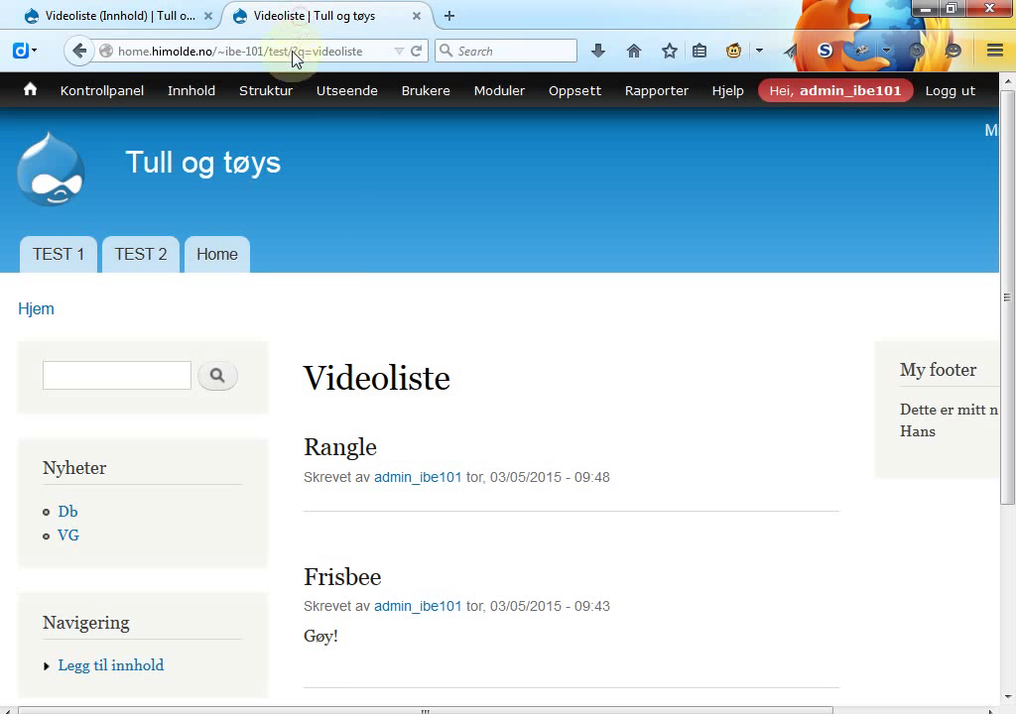
pyautogui.press('F5')
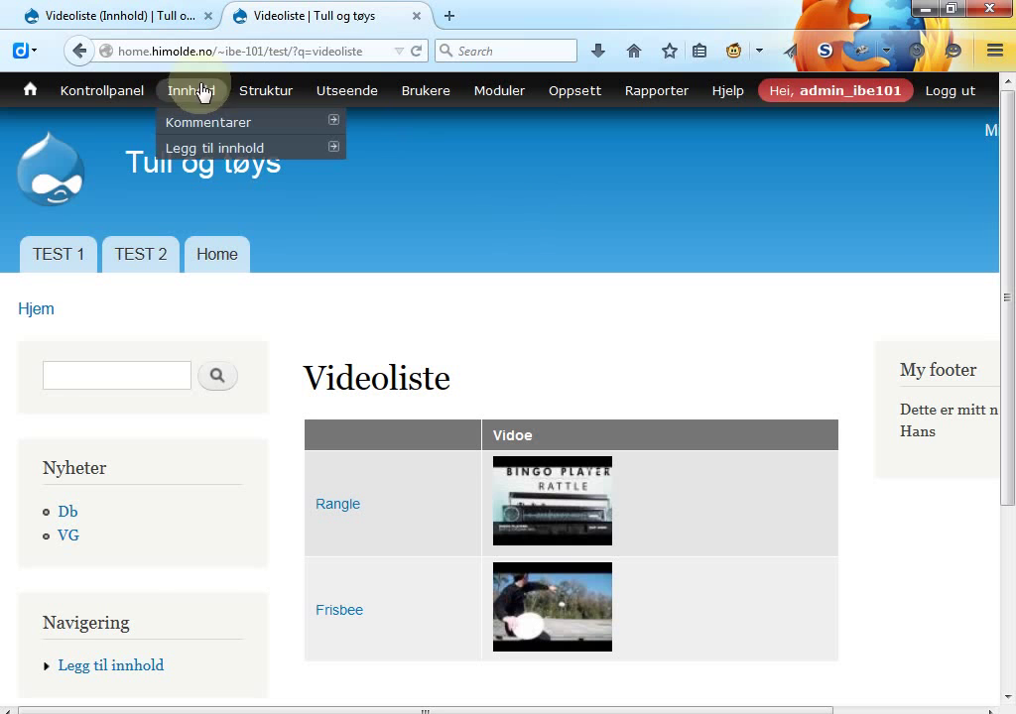
# Review the Videoliste view's content type filter and table preview alongside the published Videoliste page
pyautogui.click(141, 16)
pyautogui.moveTo(1008, 226); pyautogui.dragTo(1002, 378)
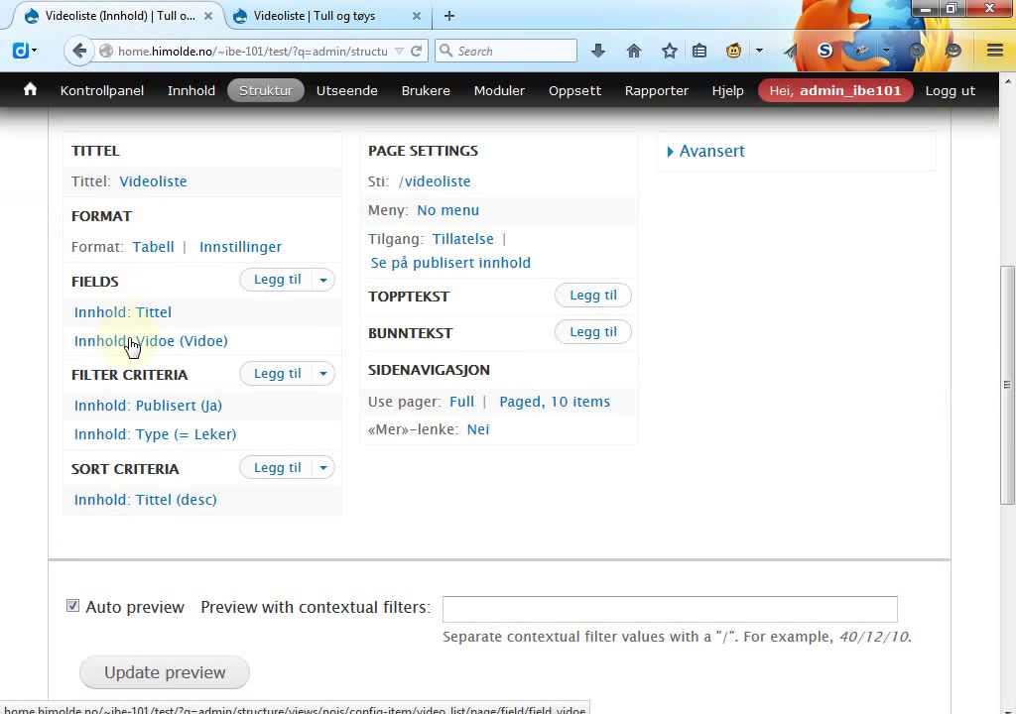
pyautogui.click(177, 446)
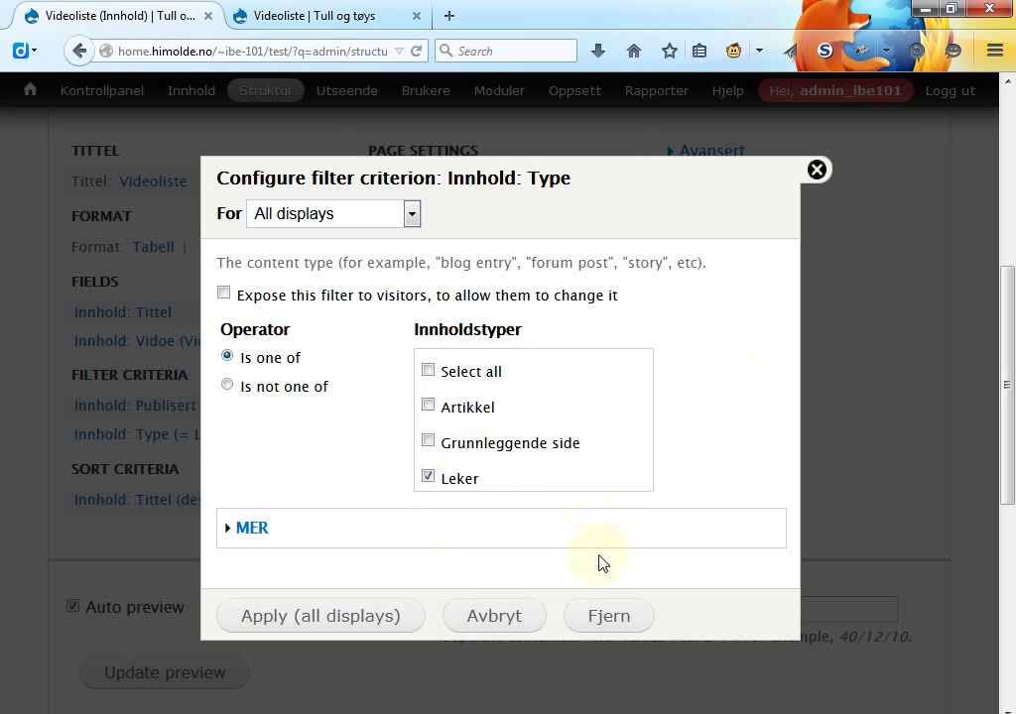
pyautogui.click(817, 170)
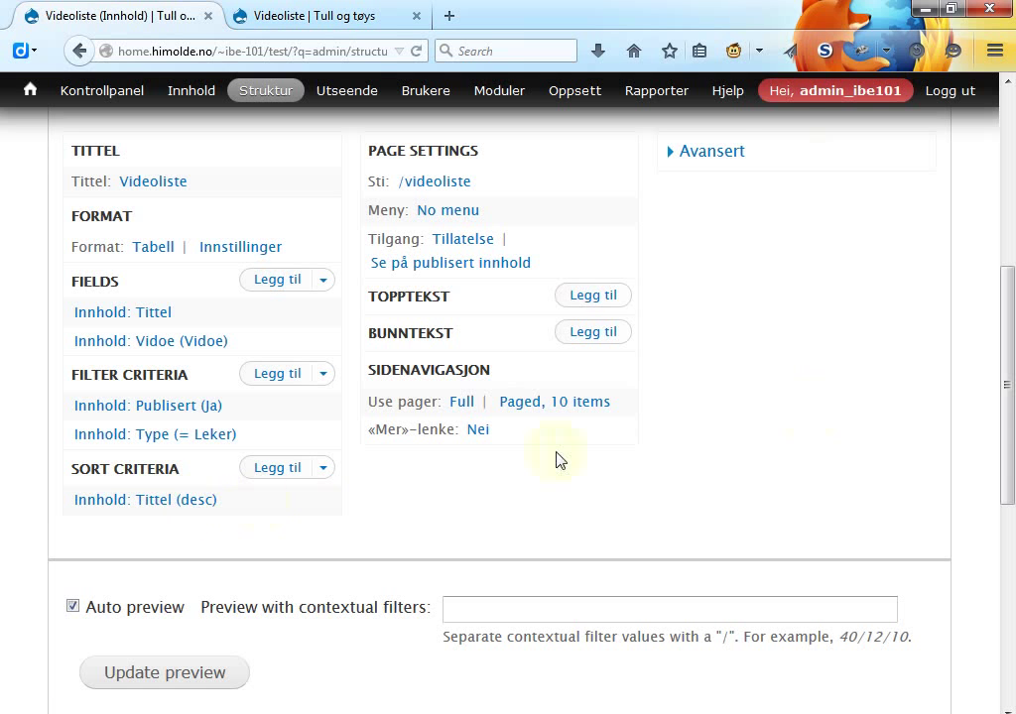
pyautogui.moveTo(1010, 359); pyautogui.dragTo(1012, 445)
pyautogui.click(333, 28)
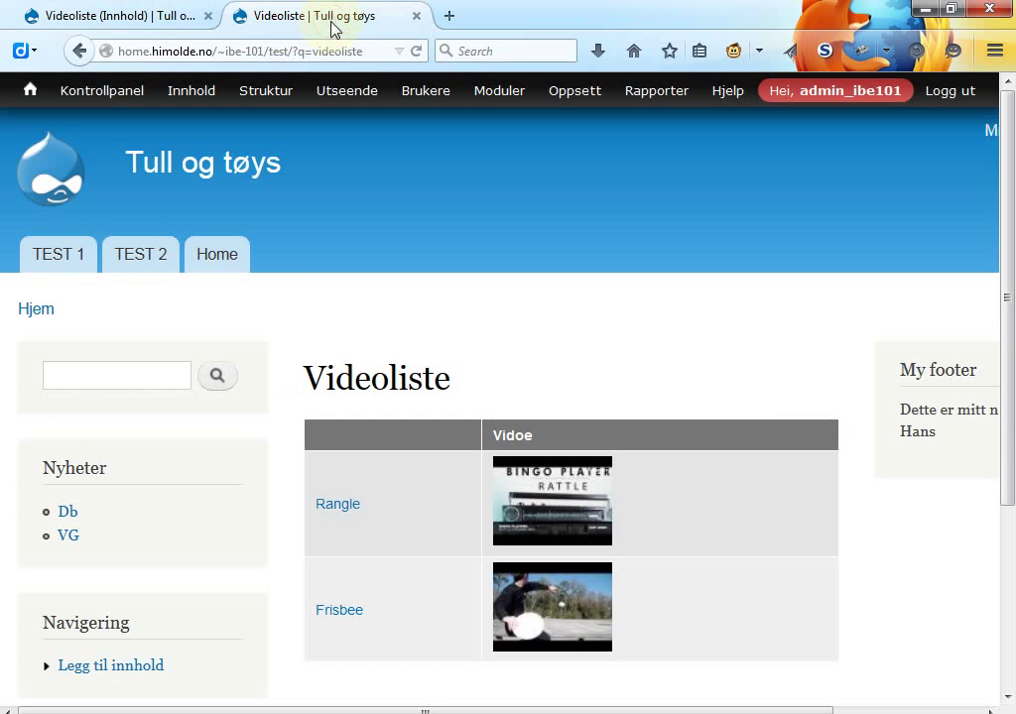
pyautogui.click(129, 22)
pyautogui.moveTo(1008, 423); pyautogui.dragTo(1005, 576)
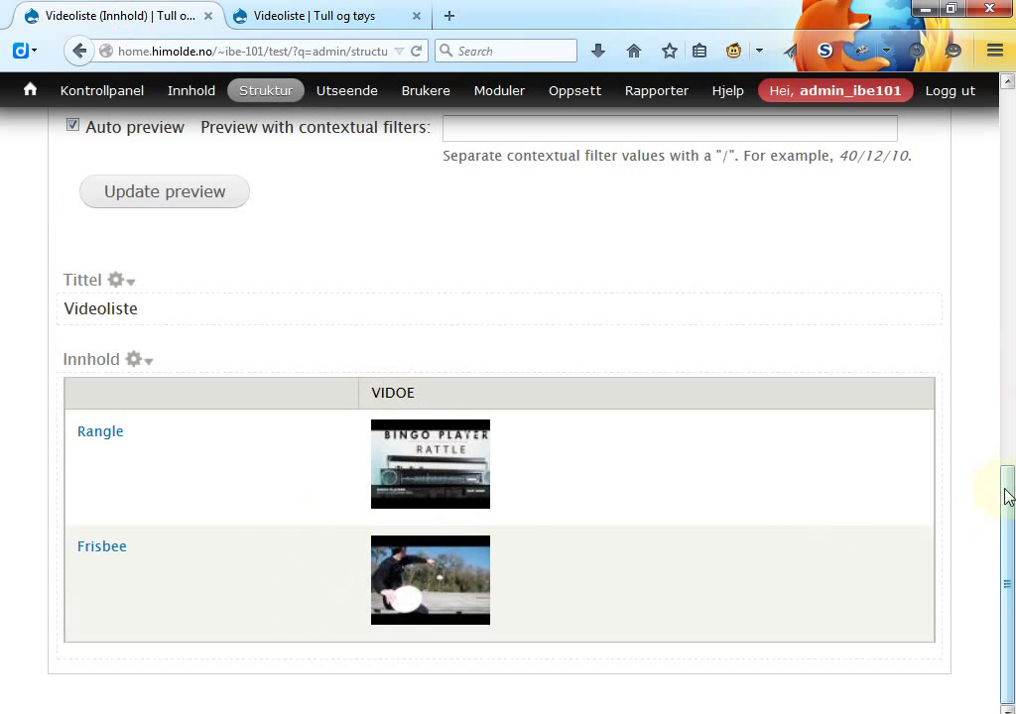
pyautogui.moveTo(1007, 513); pyautogui.dragTo(1011, 112)
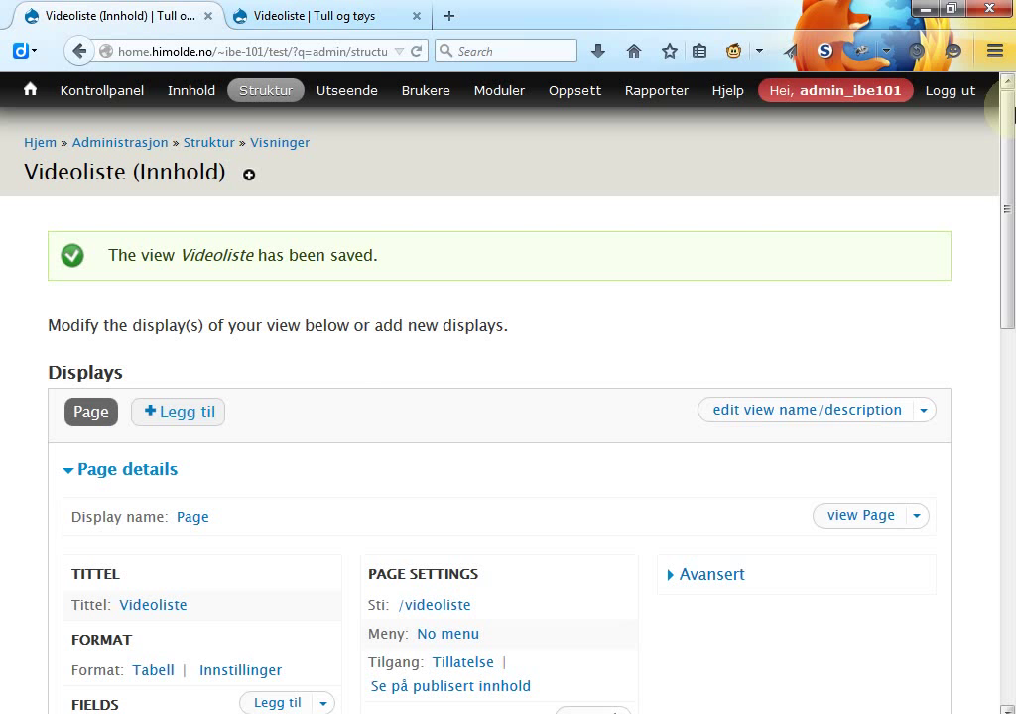
# Switch to the PuTTY terminal and download the Rules module with "drush dl rules"
pyautogui.hotkey('alt', 'Tab')
pyautogui.press('Up')
pyautogui.press('BackSpace')
pyautogui.press('BackSpace')
pyautogui.press('BackSpace')
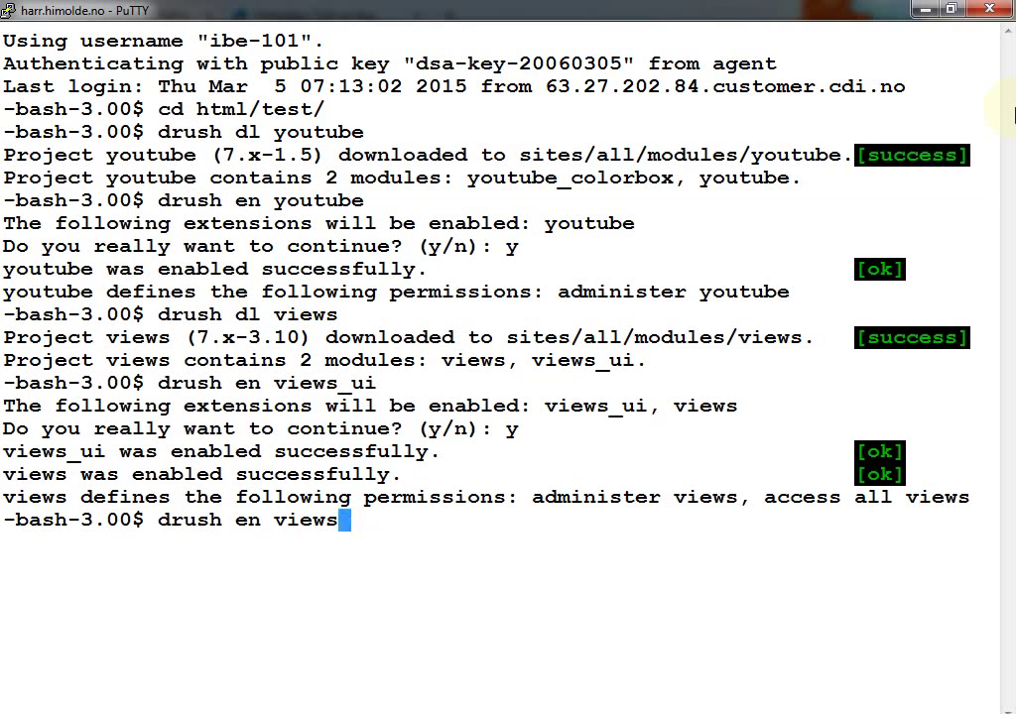
pyautogui.press('BackSpace')
pyautogui.press('BackSpace')
pyautogui.press('BackSpace')
pyautogui.press('BackSpace')
pyautogui.press('BackSpace')
pyautogui.press('BackSpace')
pyautogui.press('BackSpace')
pyautogui.press('BackSpace')
pyautogui.write('dl rukes')
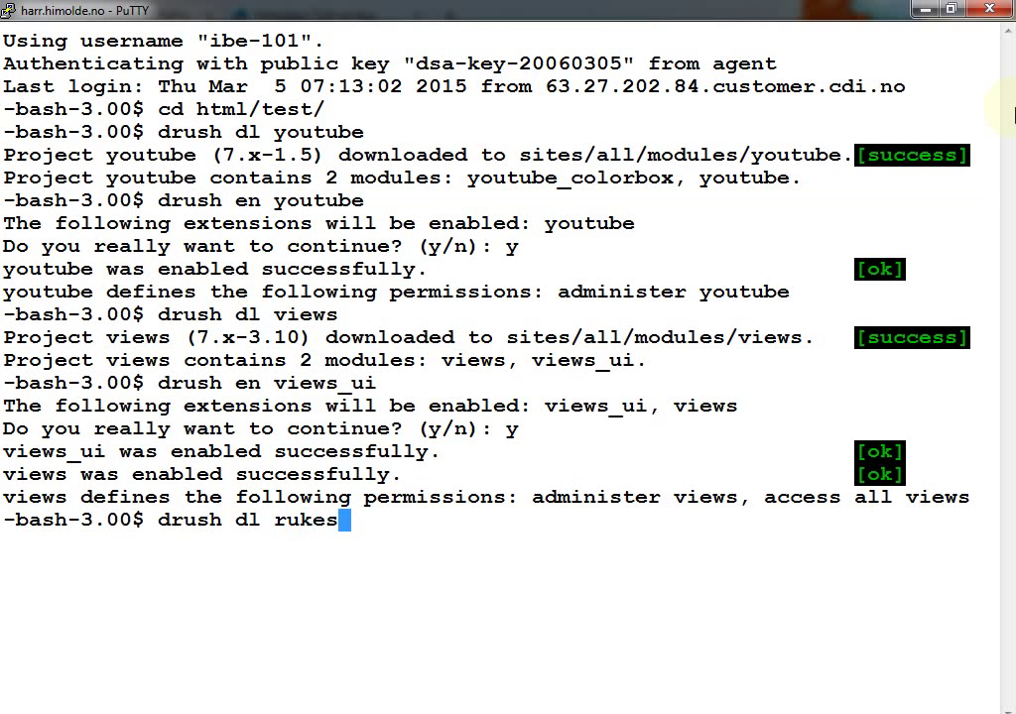
pyautogui.press('BackSpace')
pyautogui.press('BackSpace')
pyautogui.press('BackSpace')
pyautogui.write('les')
pyautogui.press('Return')
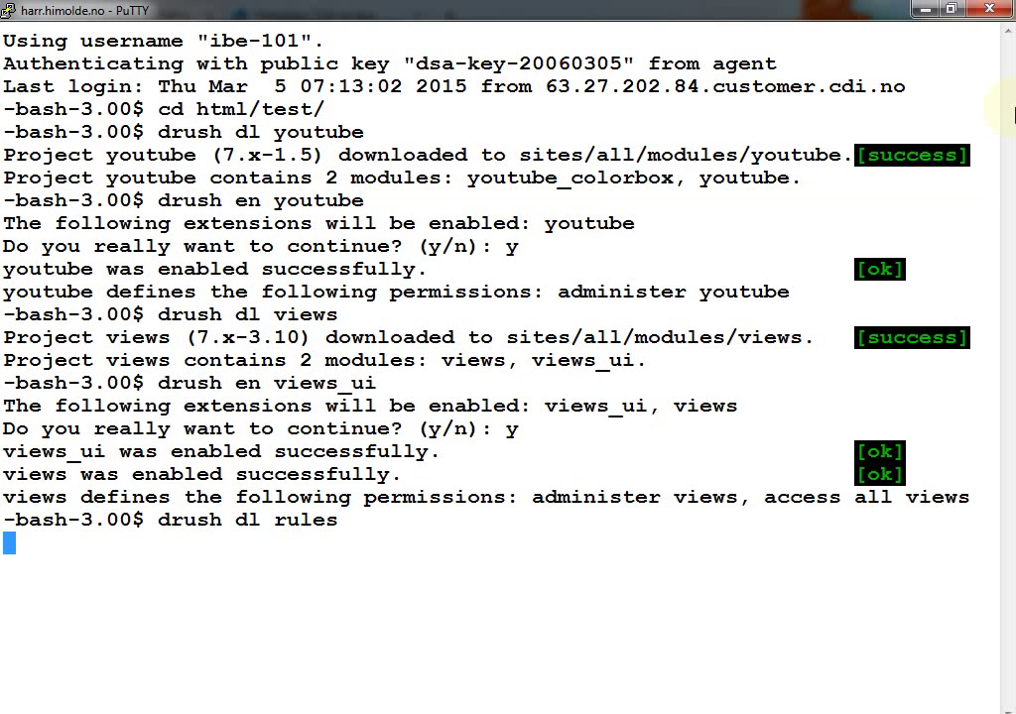
# Enable the Rules administration module with "drush en rules_admin" and accept enabling its dependencies
pyautogui.press('Up')
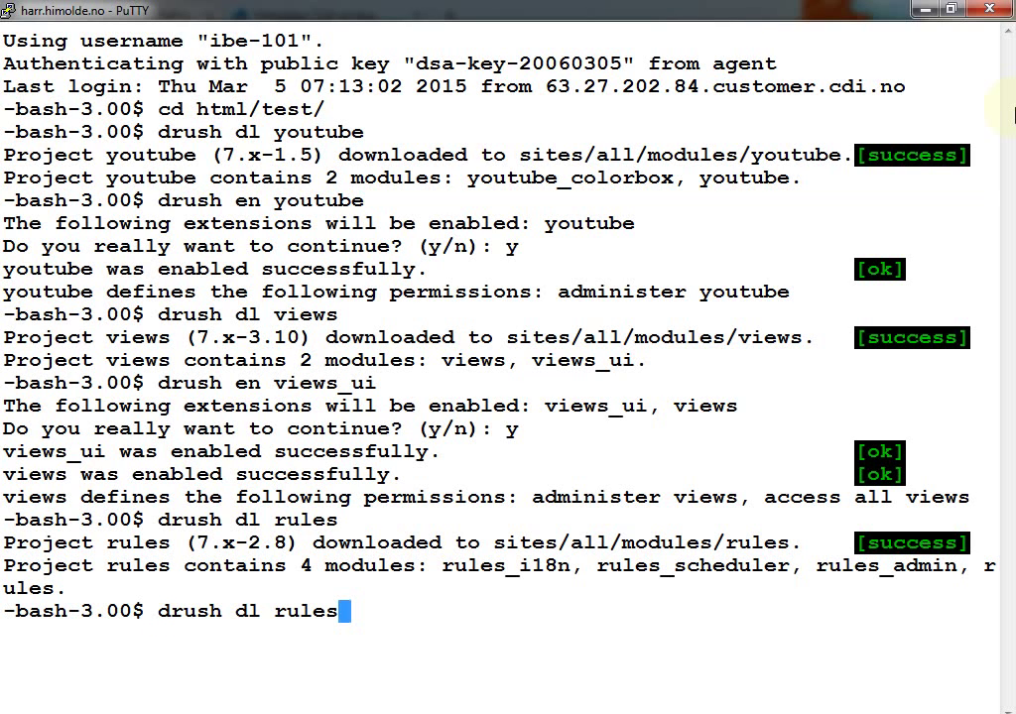
pyautogui.press('Left')
pyautogui.press('Left')
pyautogui.press('Left')
pyautogui.press('Left')
pyautogui.press('Left')
pyautogui.press('Left')
pyautogui.press('BackSpace')
pyautogui.press('BackSpace')
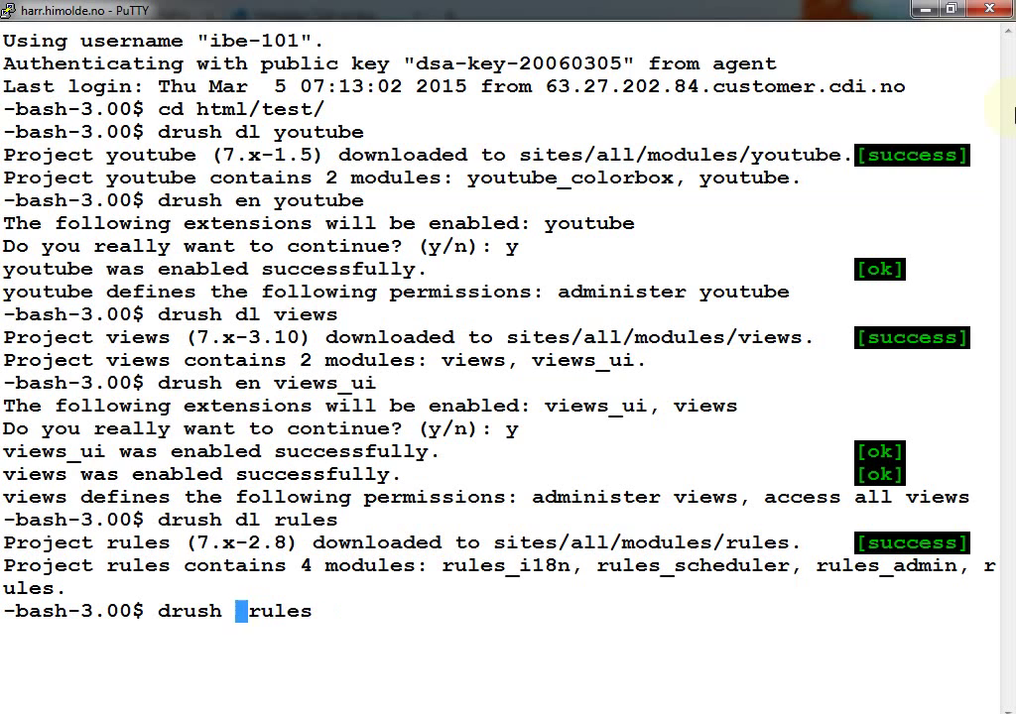
pyautogui.write('en')
pyautogui.press('Right')
pyautogui.press('Right')
pyautogui.press('Right')
pyautogui.press('Right')
pyautogui.press('Right')
pyautogui.press('Right')
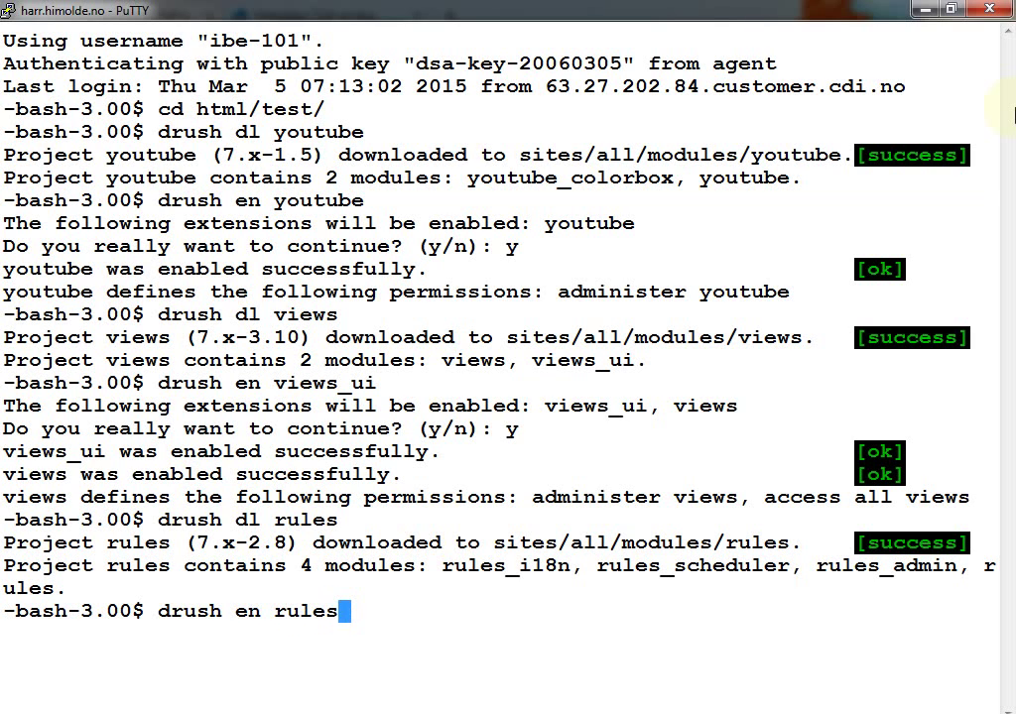
pyautogui.write('_admin')
pyautogui.press('Return')
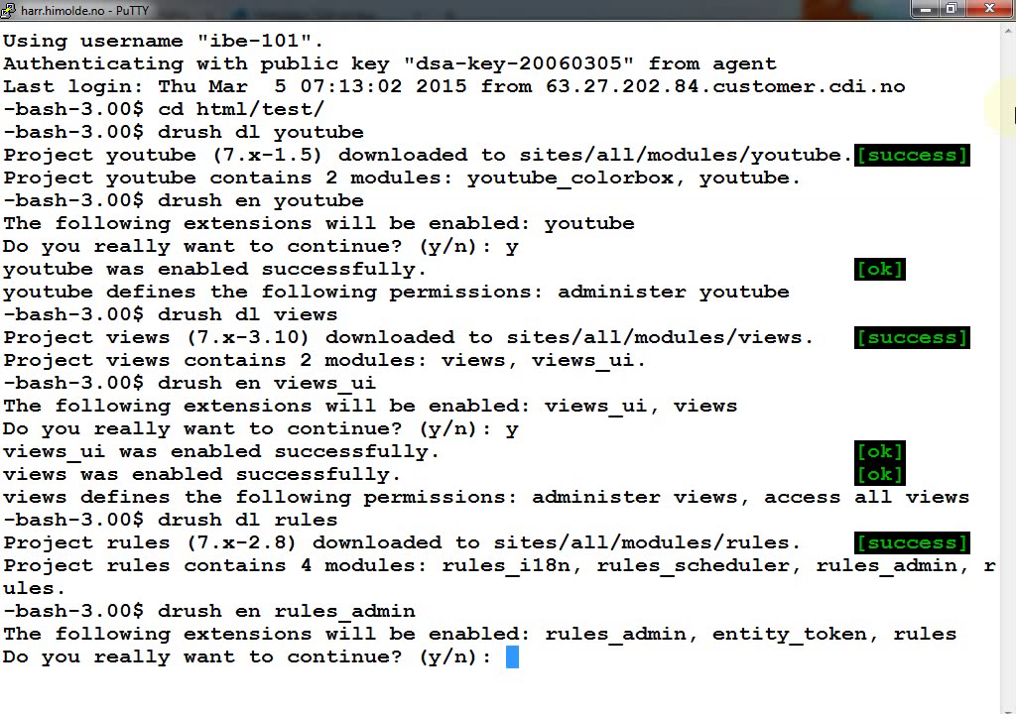
pyautogui.write('y')
pyautogui.press('Return')
pyautogui.doubleClick(791, 633)
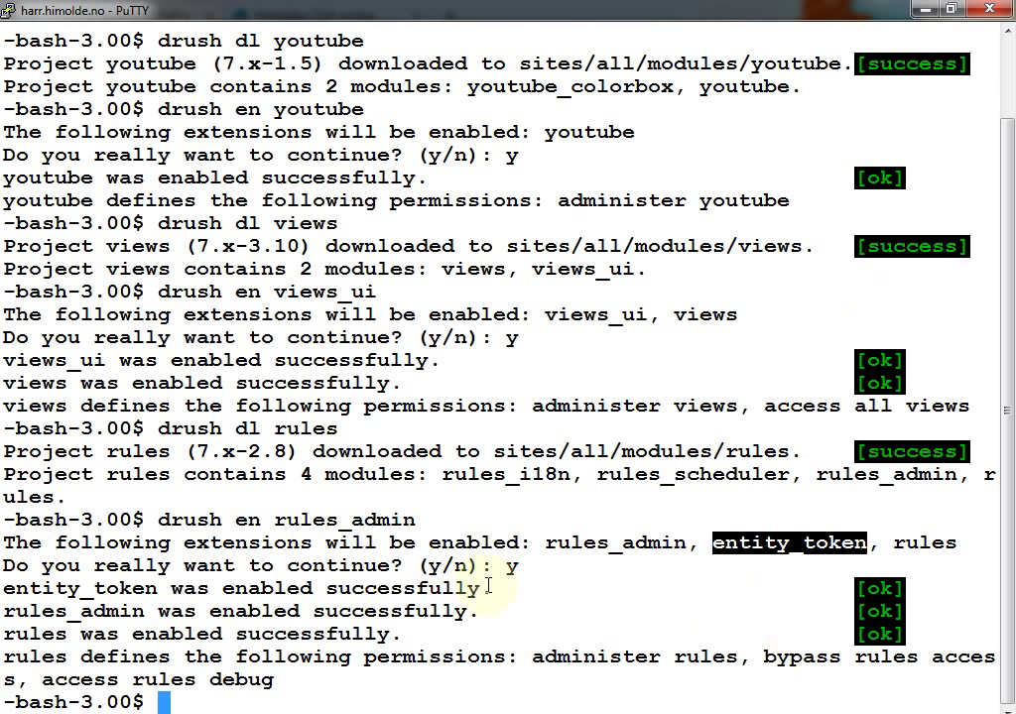
# Switch back to Firefox, go to the site's front page, and use the quick search for "rules" to open the Regler administration page
pyautogui.hotkey('alt', 'Tab')
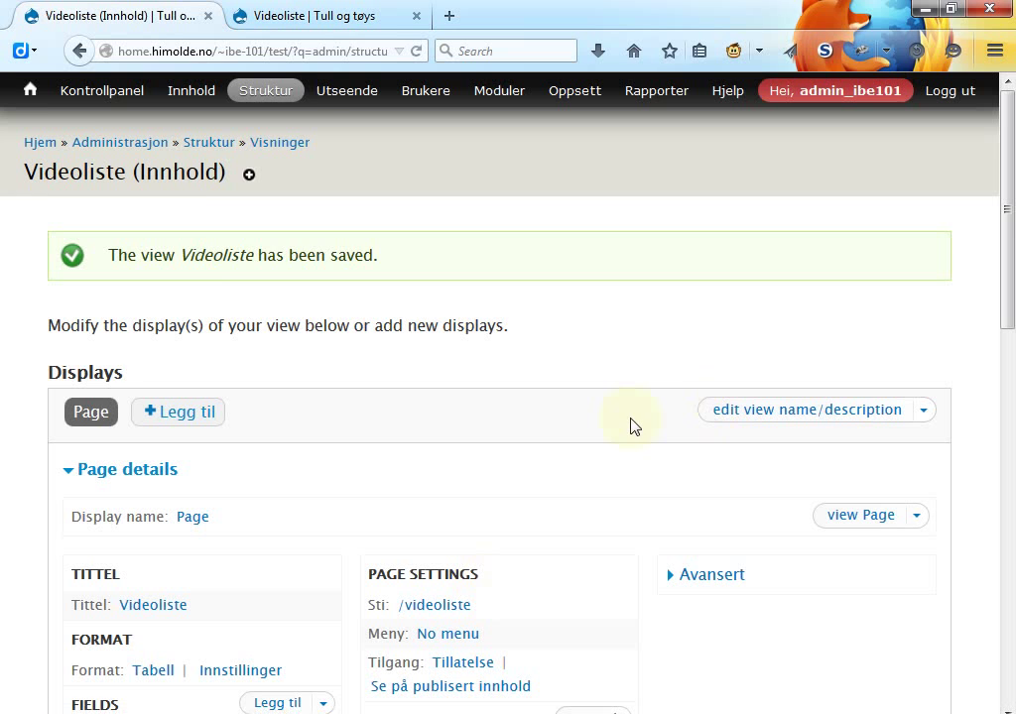
pyautogui.click(31, 96)
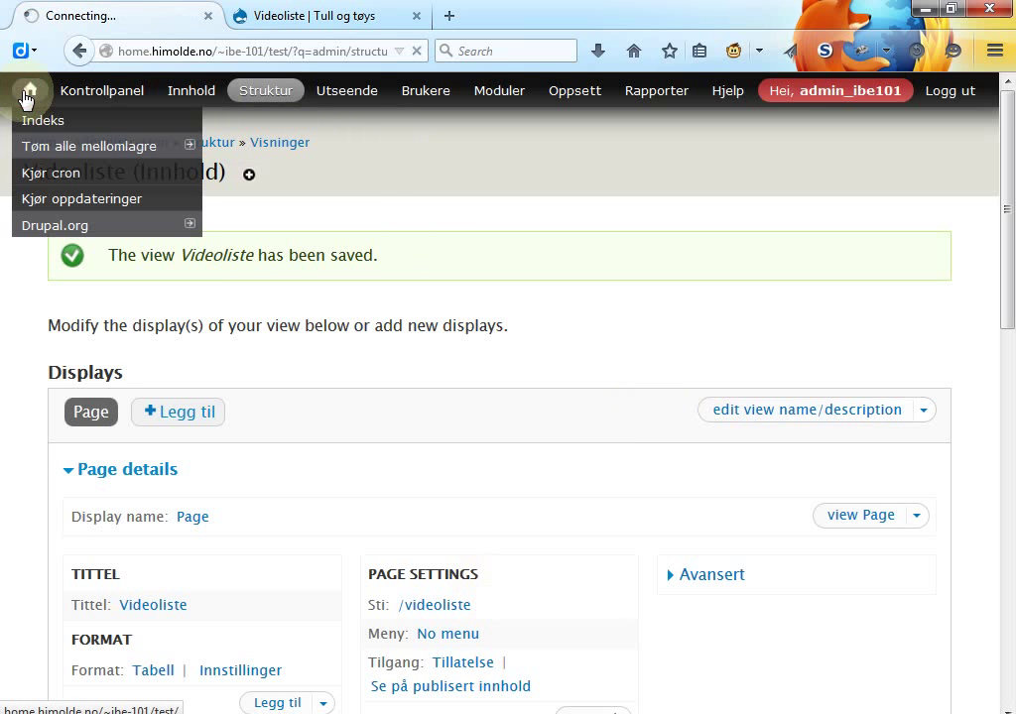
pyautogui.moveTo(119, 146)
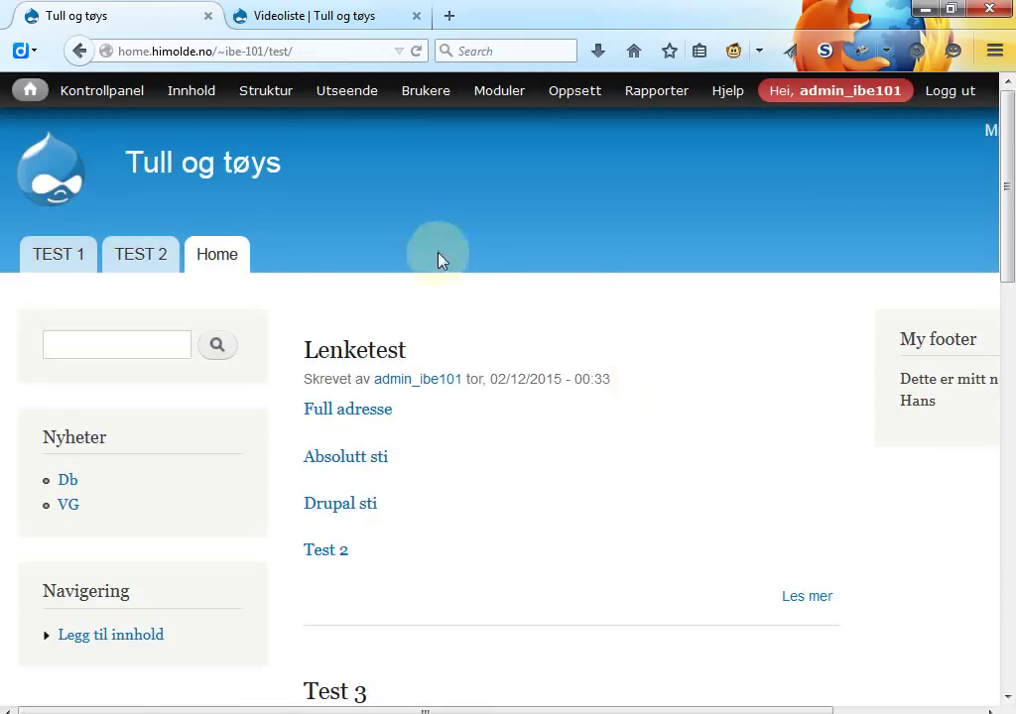
pyautogui.moveTo(266, 90)
pyautogui.moveTo(282, 265)
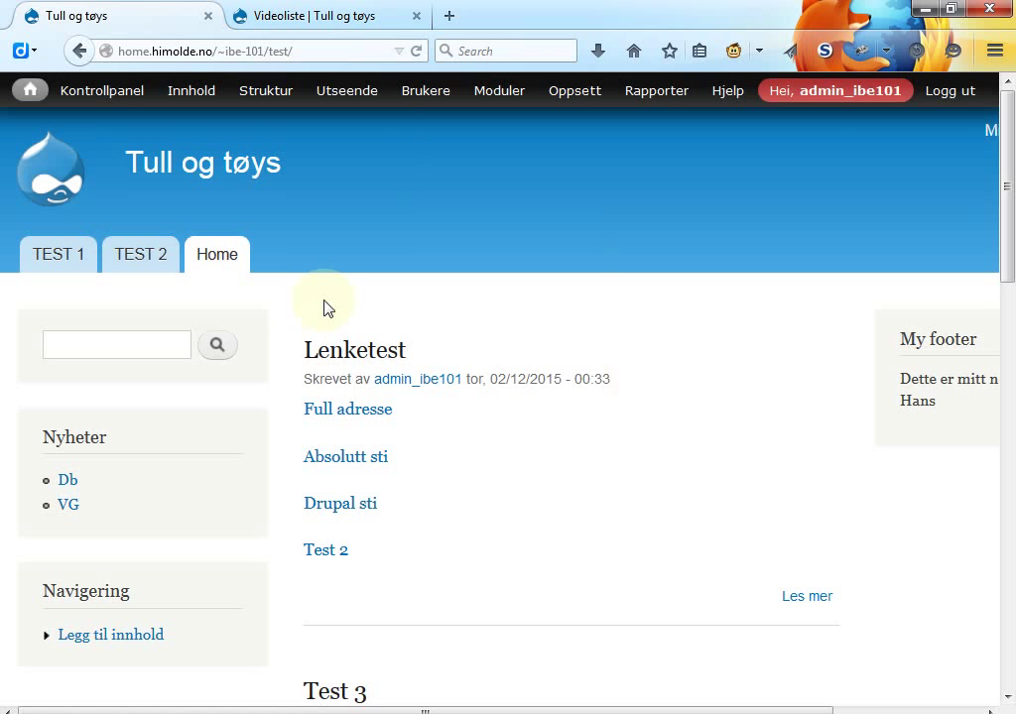
pyautogui.hotkey('alt', 'd')
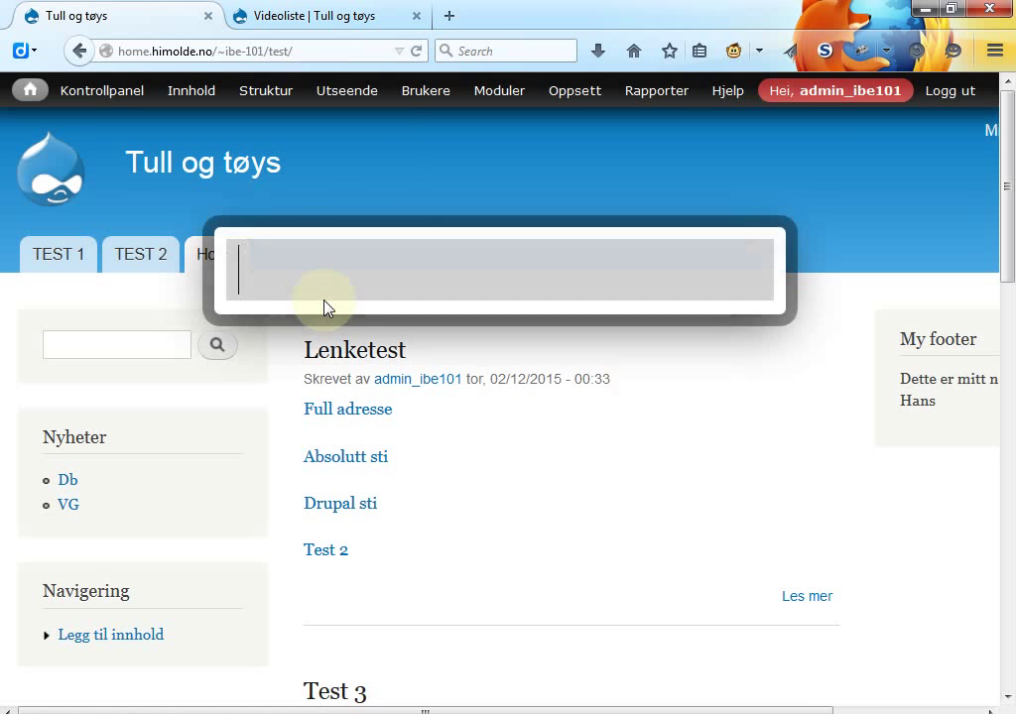
pyautogui.write('rules')
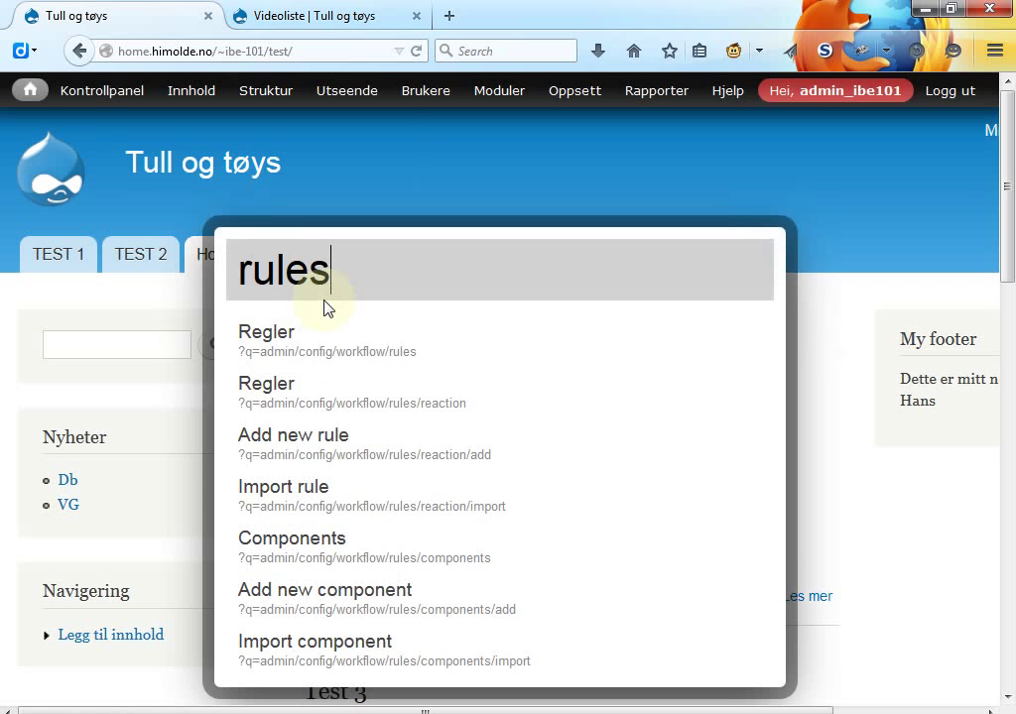
pyautogui.press('Return')
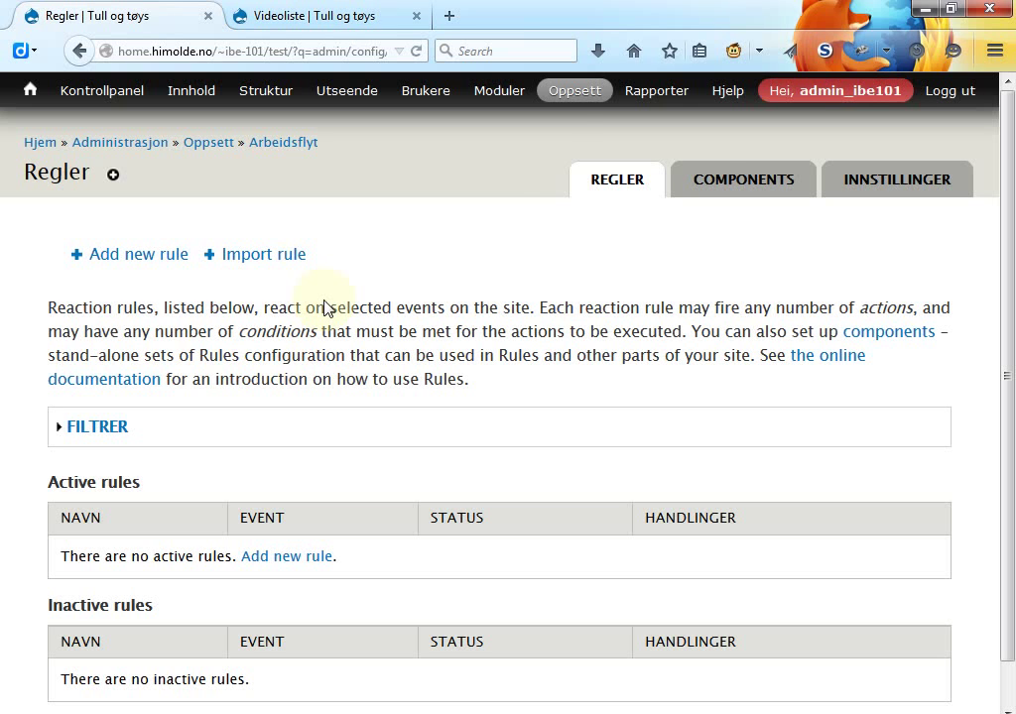
pyautogui.moveTo(572, 99)
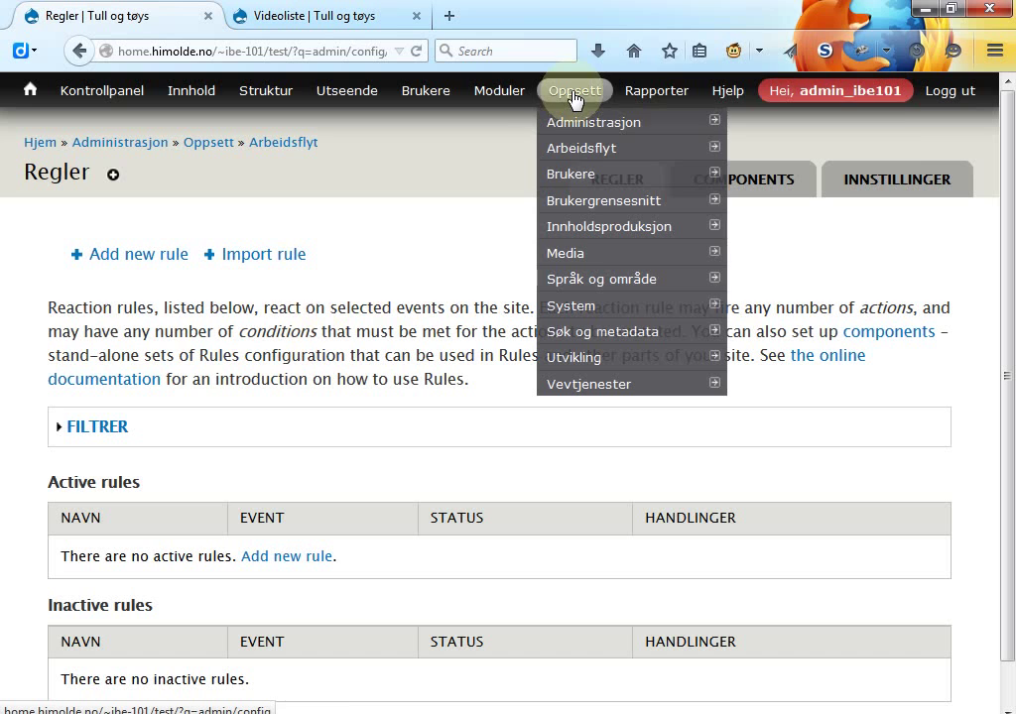
pyautogui.moveTo(591, 152)
pyautogui.moveTo(766, 156)
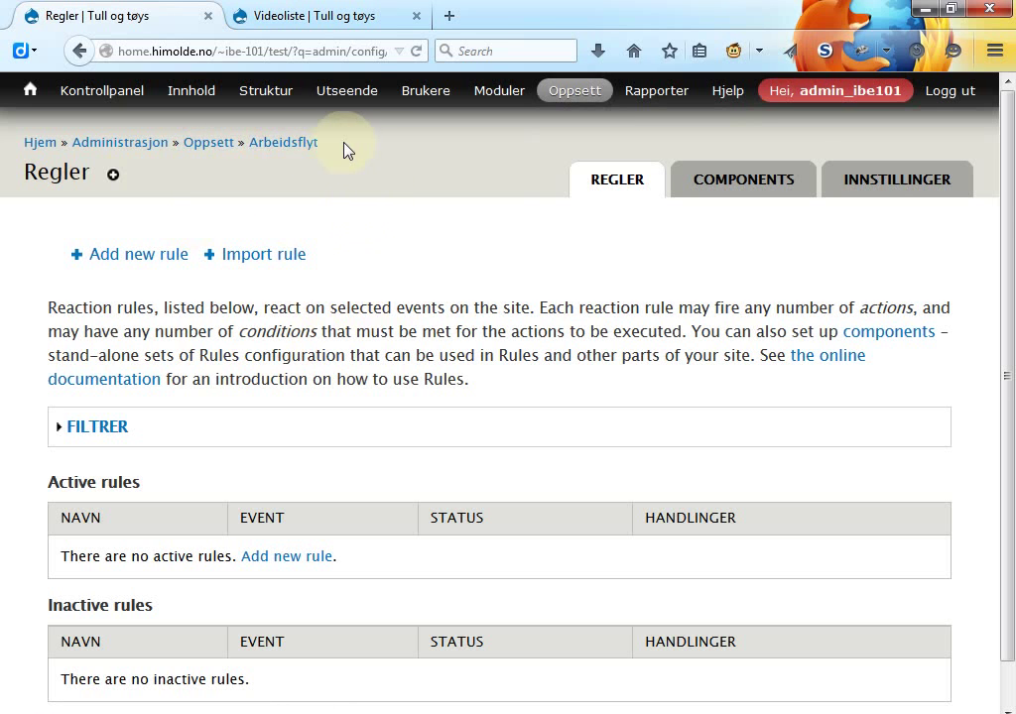
pyautogui.moveTo(337, 148); pyautogui.dragTo(16, 159)
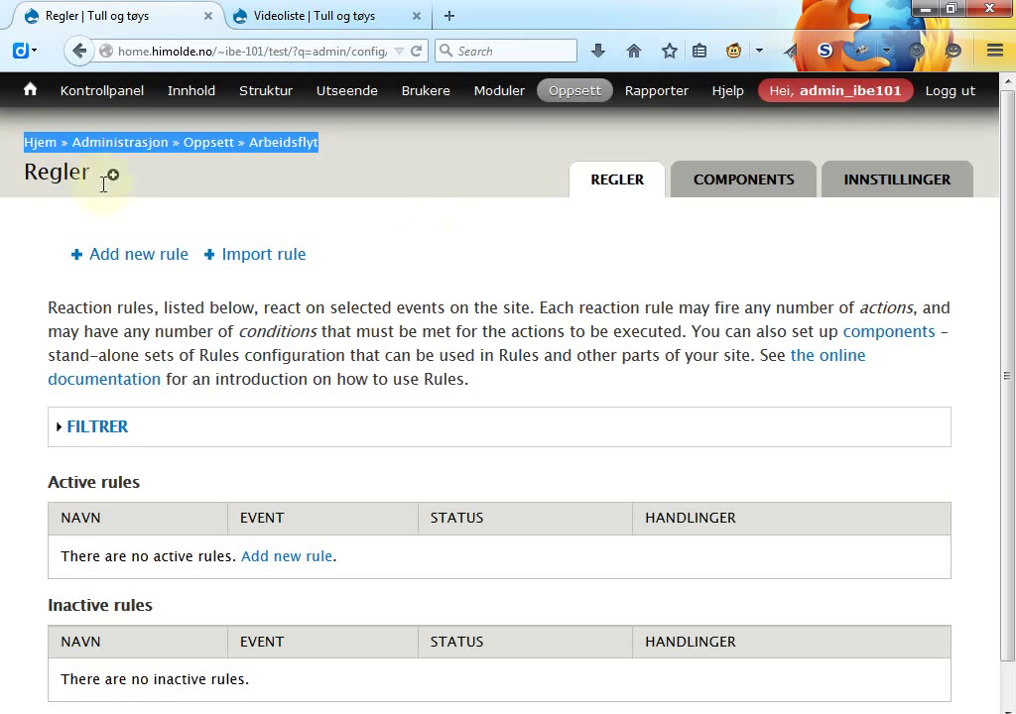
# Start a new reaction rule named "Test" that reacts on the event "Content is viewed"
pyautogui.click(138, 257)
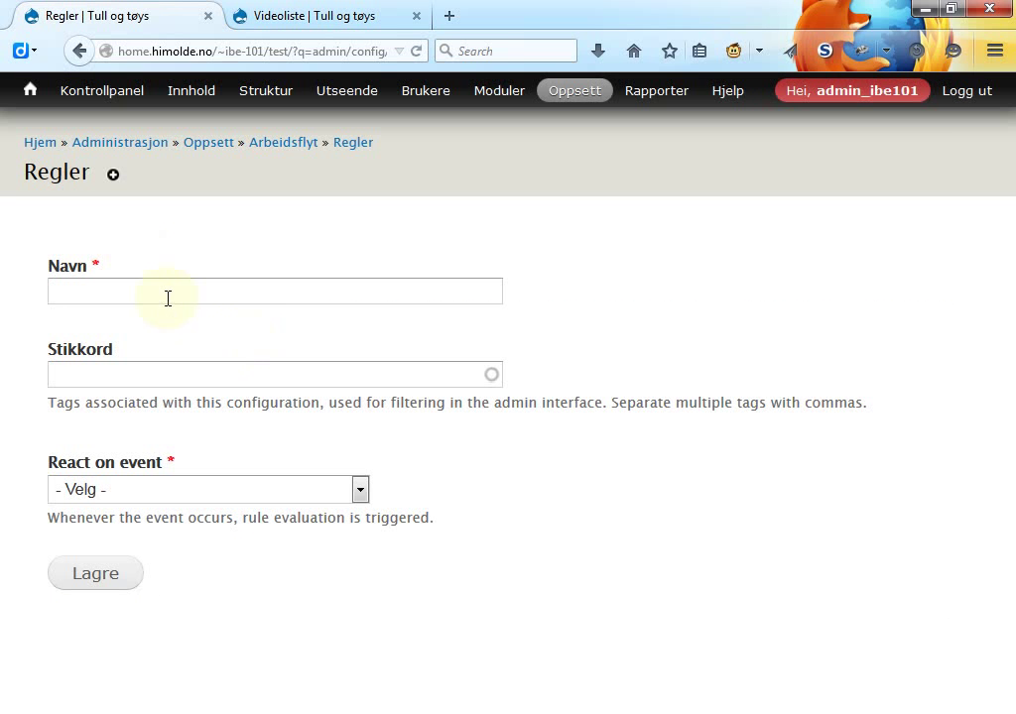
pyautogui.click(167, 291)
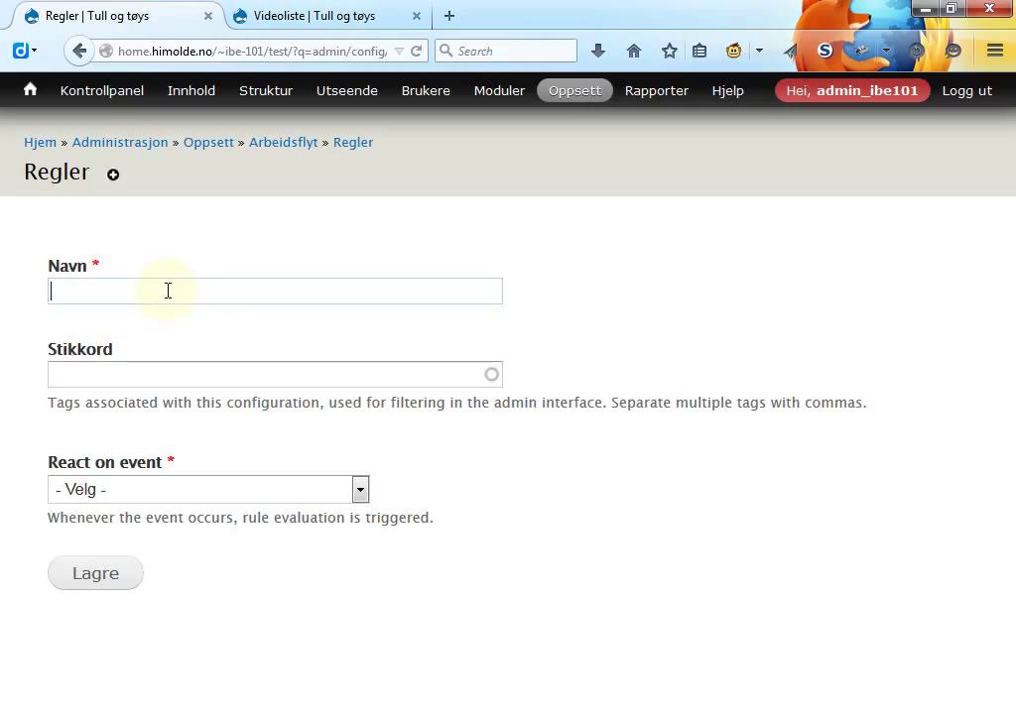
pyautogui.write('Test')
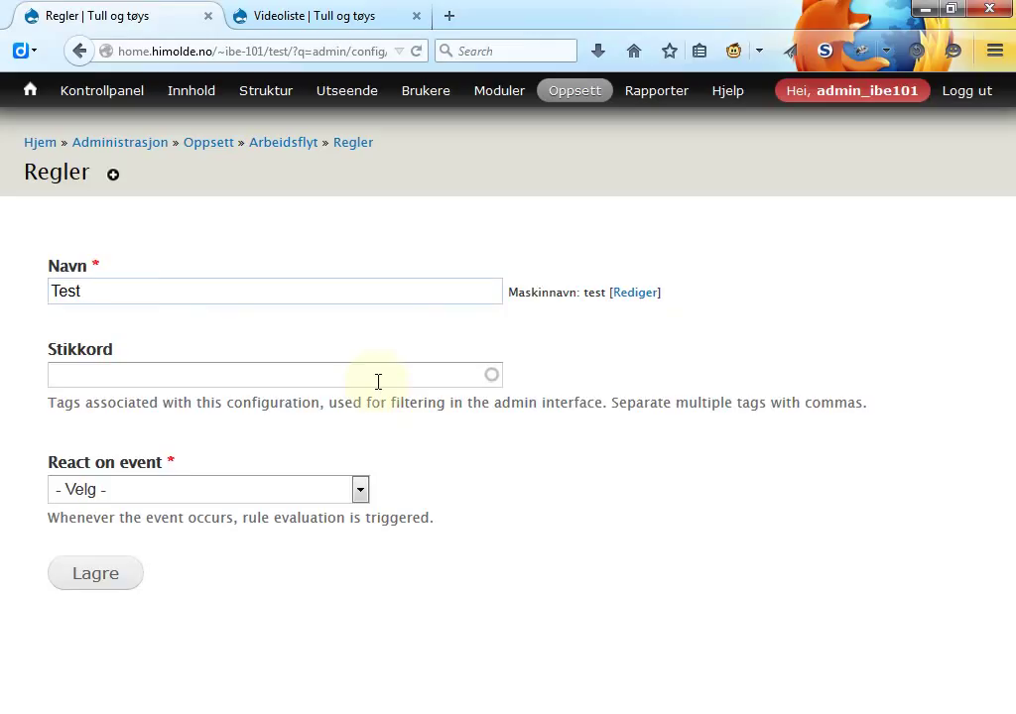
pyautogui.click(359, 490)
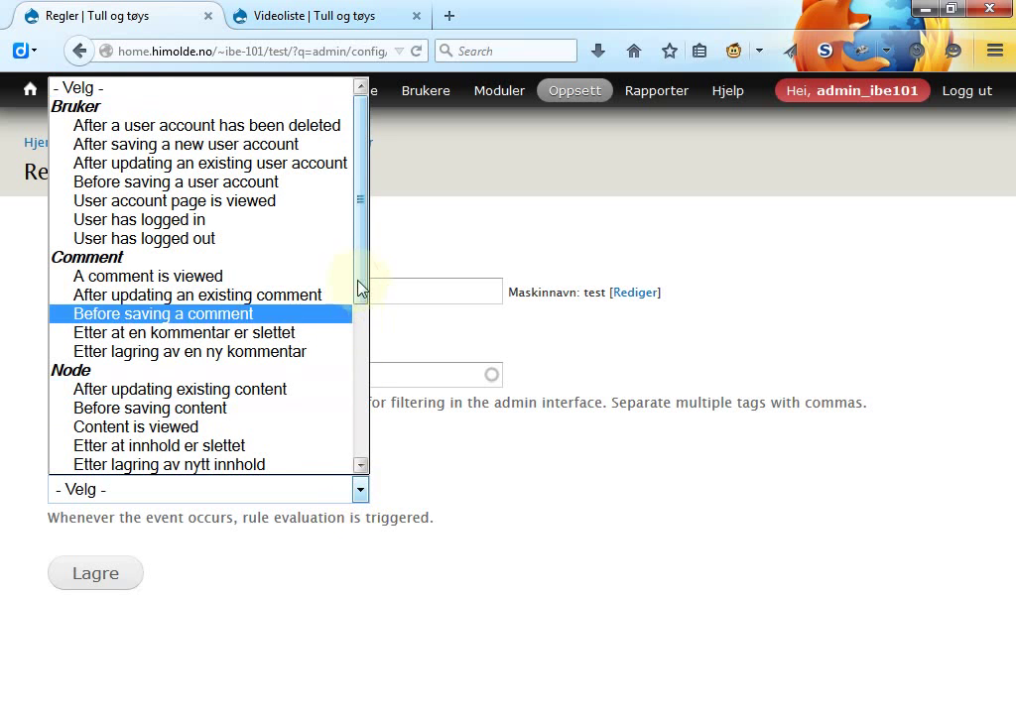
pyautogui.moveTo(357, 287); pyautogui.dragTo(363, 378)
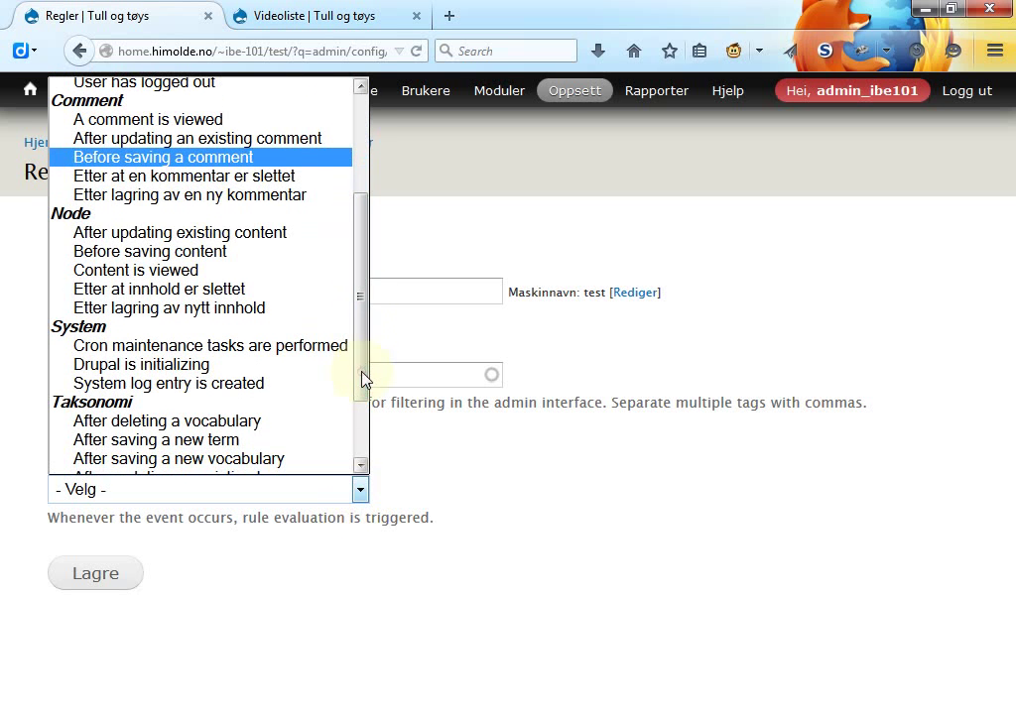
pyautogui.click(175, 271)
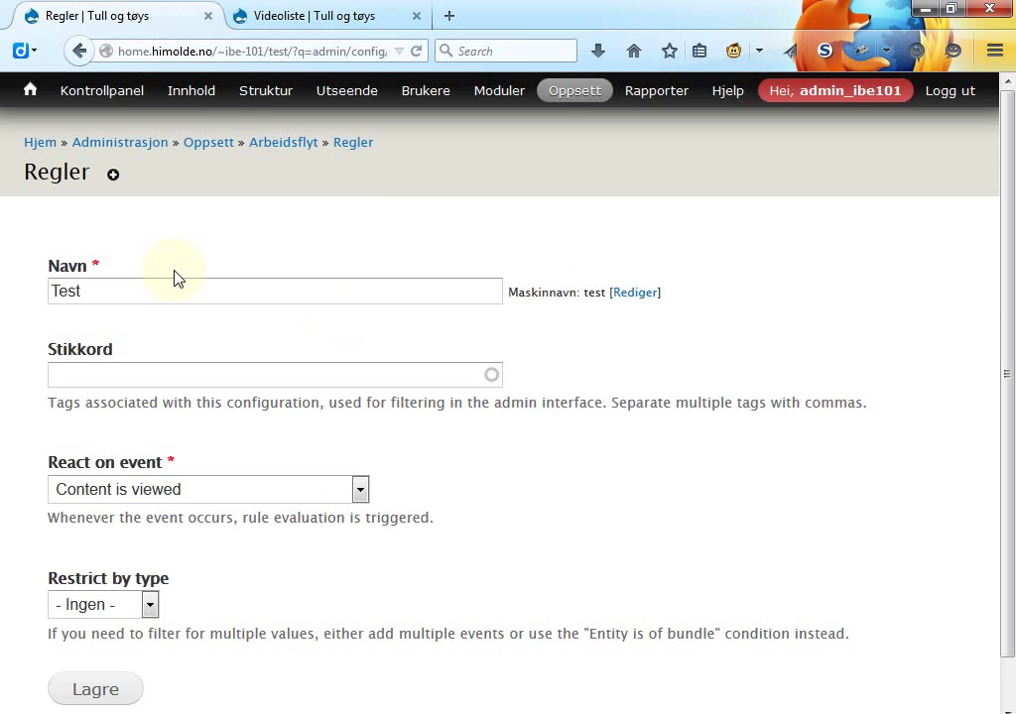
# Restrict the rule's event to the Leker content type and save the rule
pyautogui.click(150, 605)
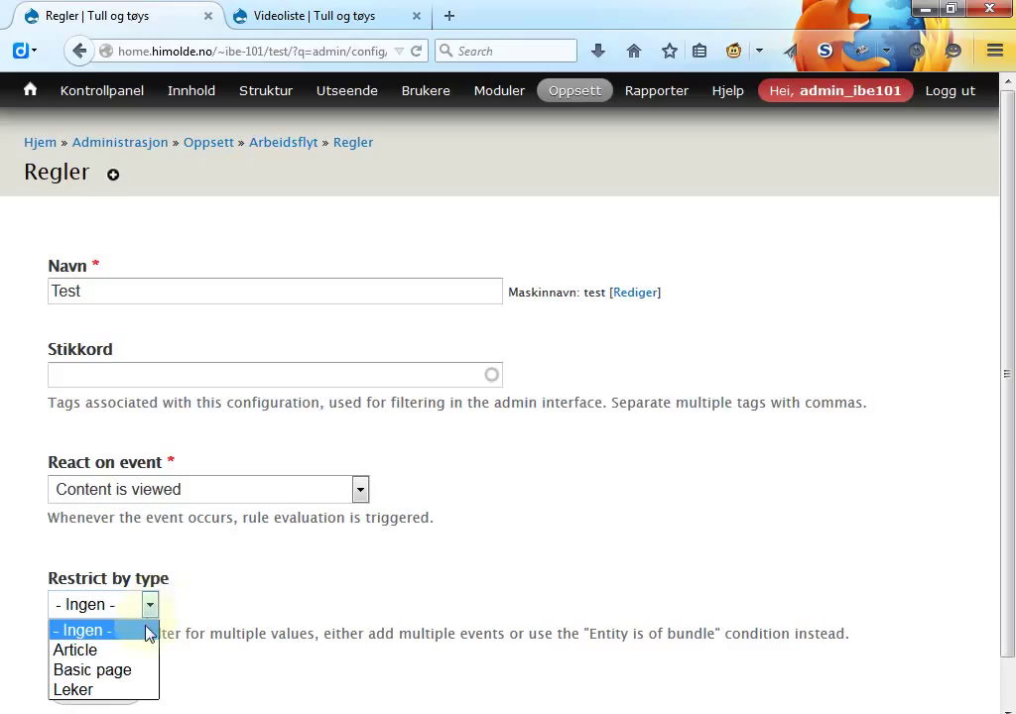
pyautogui.click(101, 690)
pyautogui.click(99, 691)
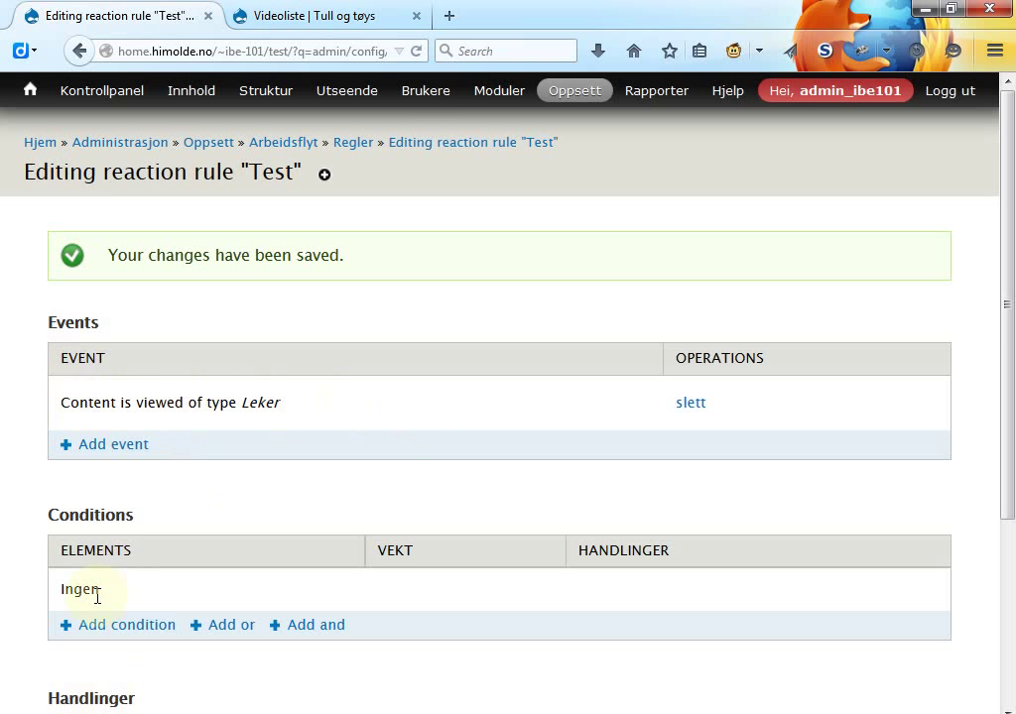
# Add an action of the type "Show a message on the site" to the Test rule
pyautogui.moveTo(1005, 376); pyautogui.dragTo(1005, 446)
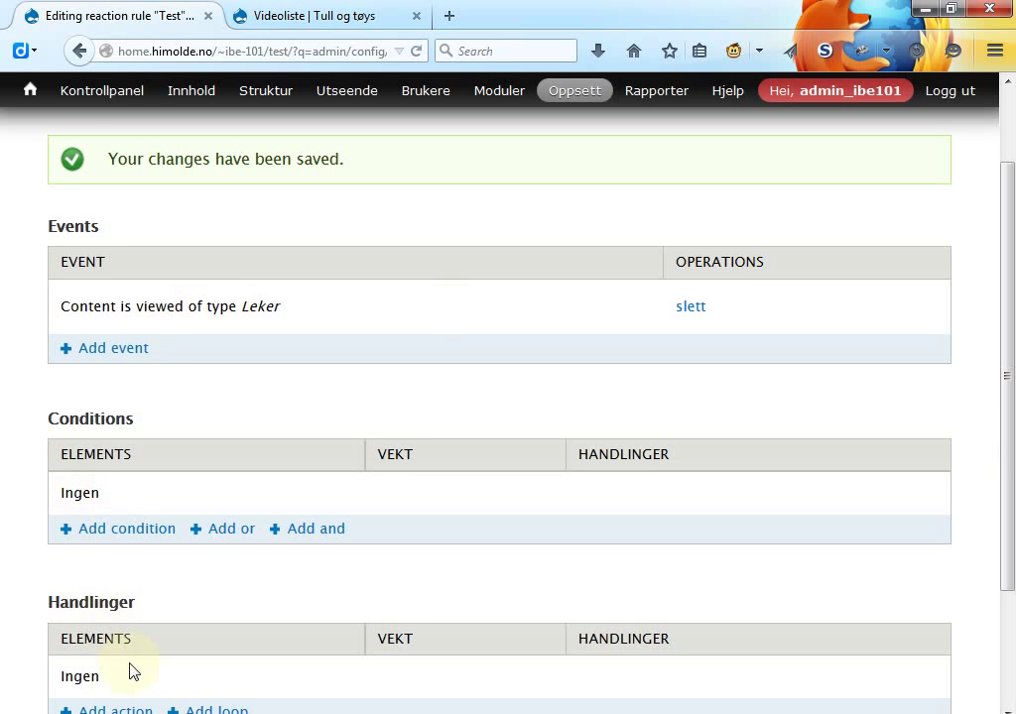
pyautogui.moveTo(1007, 410); pyautogui.dragTo(1007, 469)
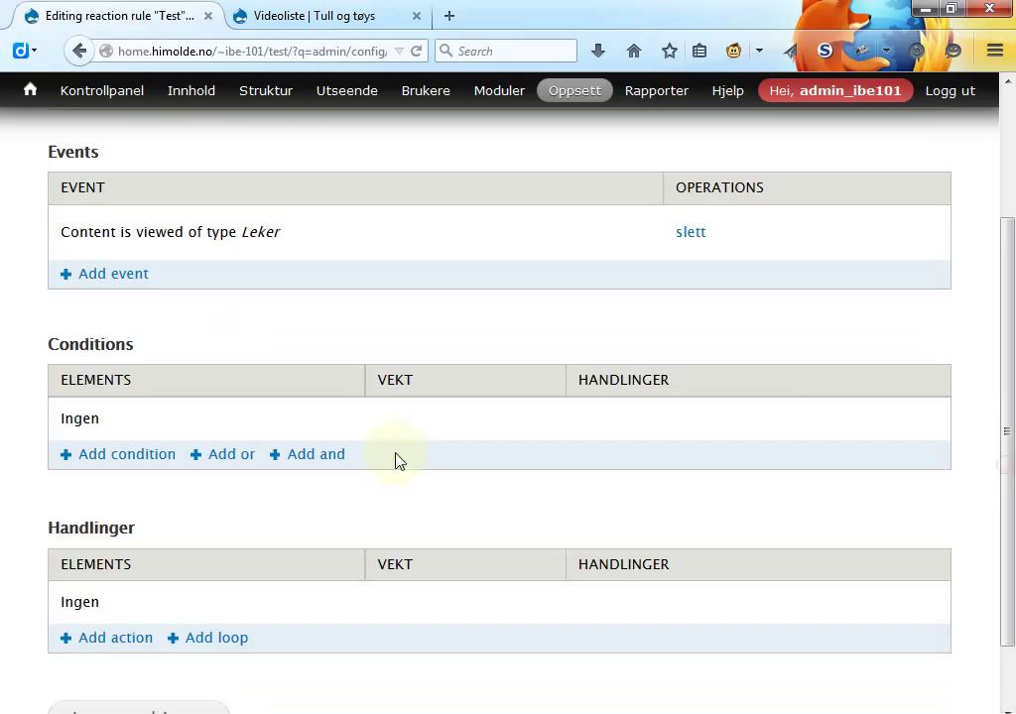
pyautogui.click(111, 644)
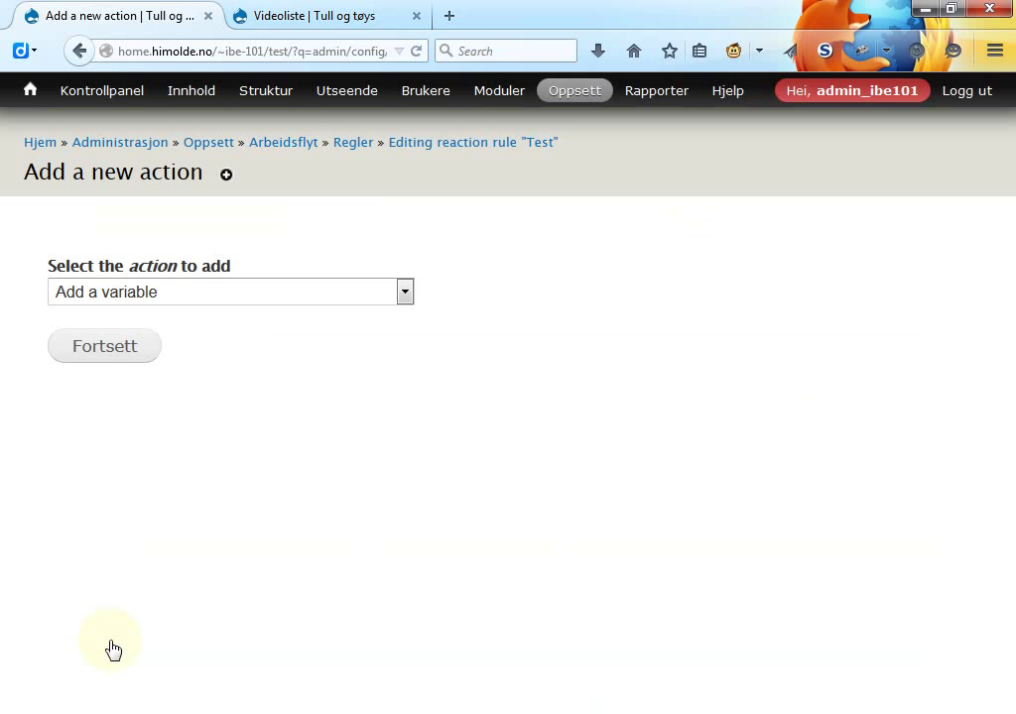
pyautogui.click(404, 293)
pyautogui.moveTo(411, 367); pyautogui.dragTo(405, 600)
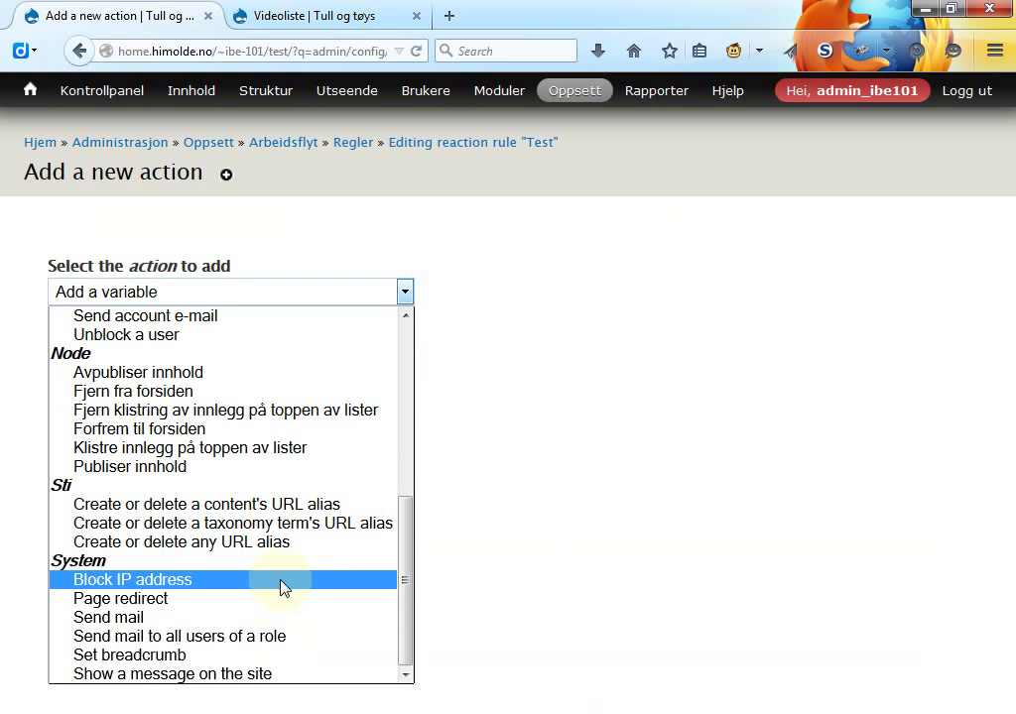
pyautogui.click(261, 674)
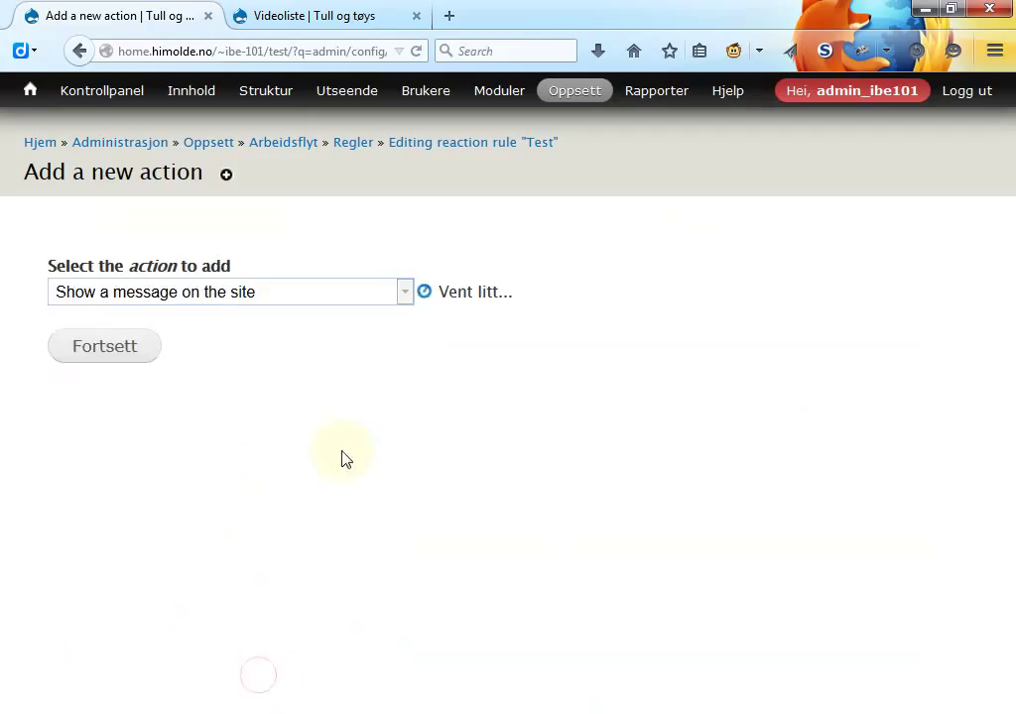
# Enter "Du ser på en leke:" as the action's message text
pyautogui.click(183, 348)
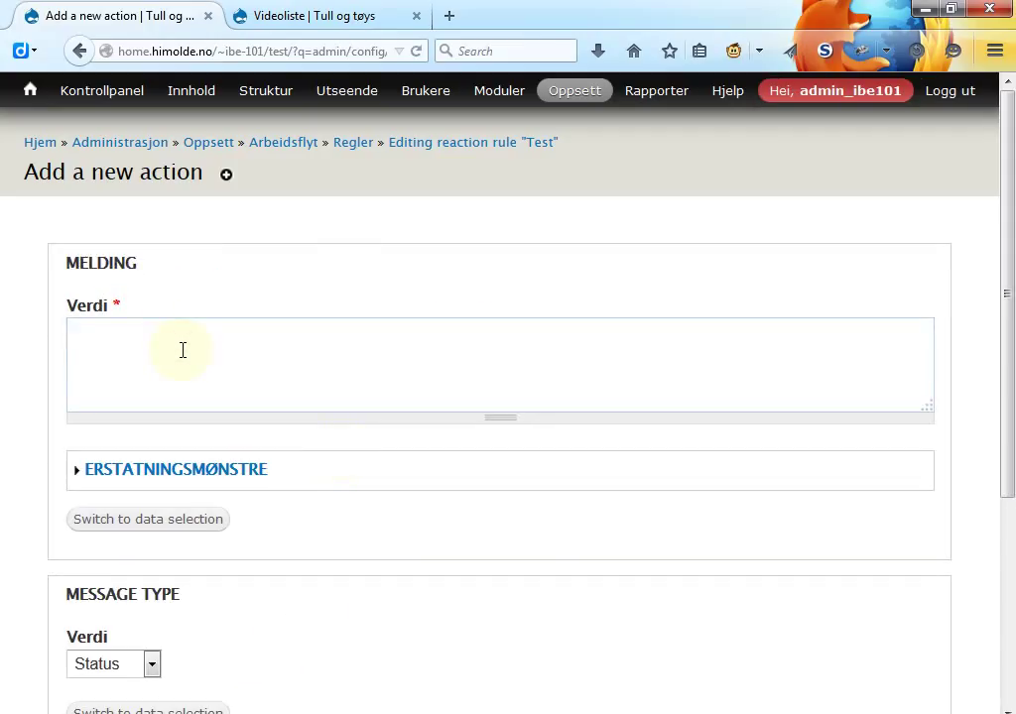
pyautogui.write('Du ser på en leke')
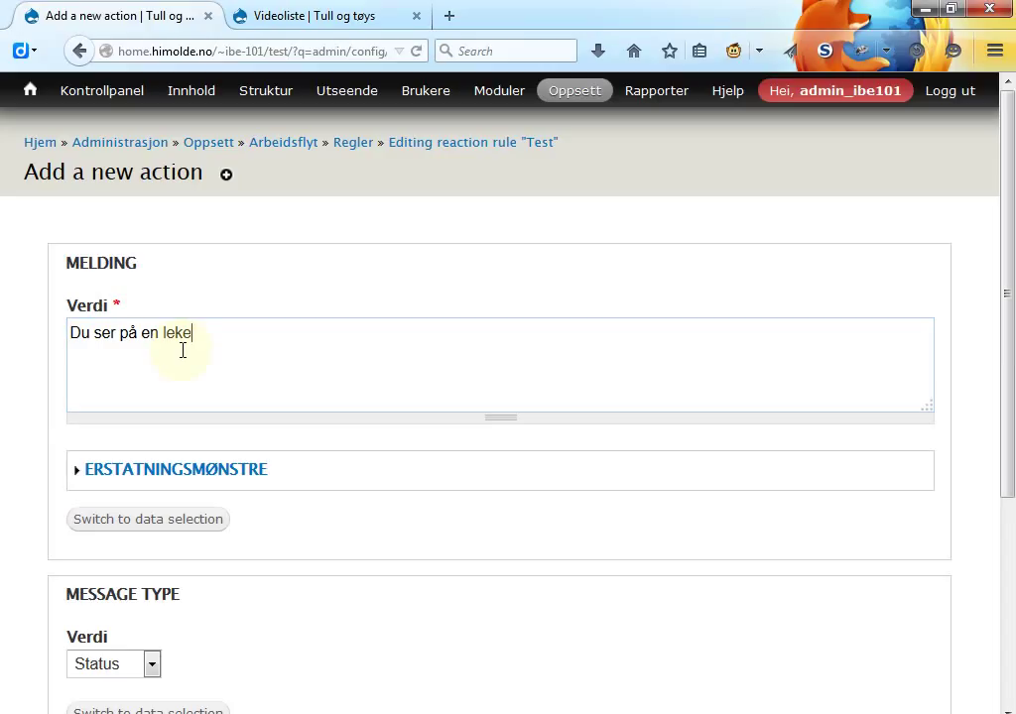
pyautogui.write('s')
pyautogui.press('BackSpace')
pyautogui.press('BackSpace')
pyautogui.write(':')
# Find the node title token among the replacement patterns and append [node:title] to the message text
pyautogui.click(192, 466)
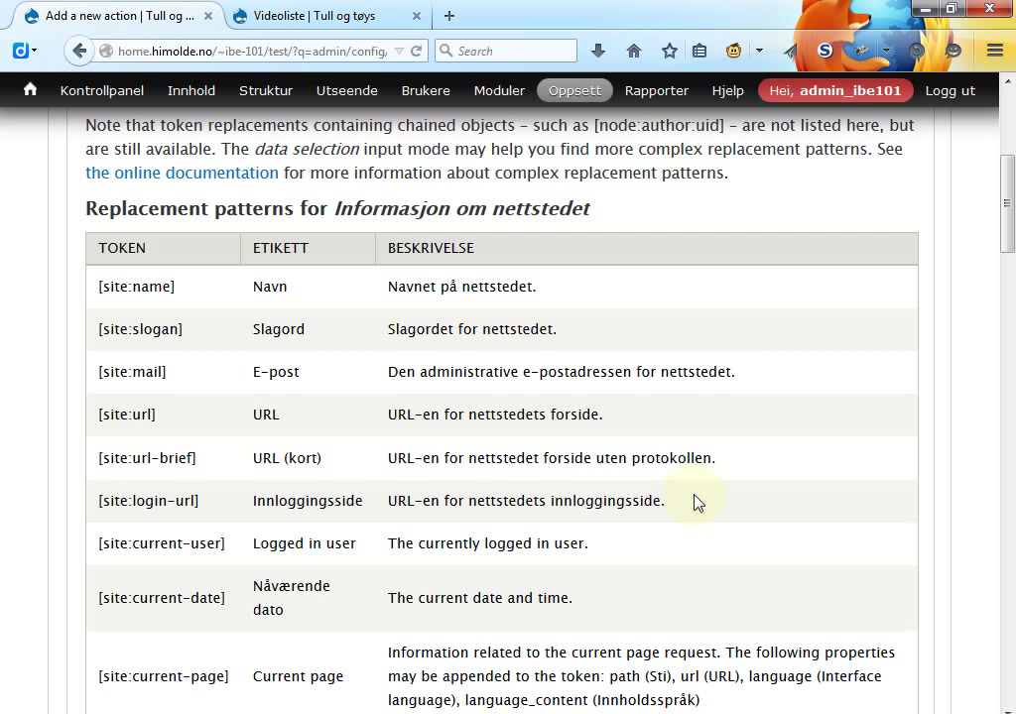
pyautogui.moveTo(1008, 214); pyautogui.dragTo(1006, 362)
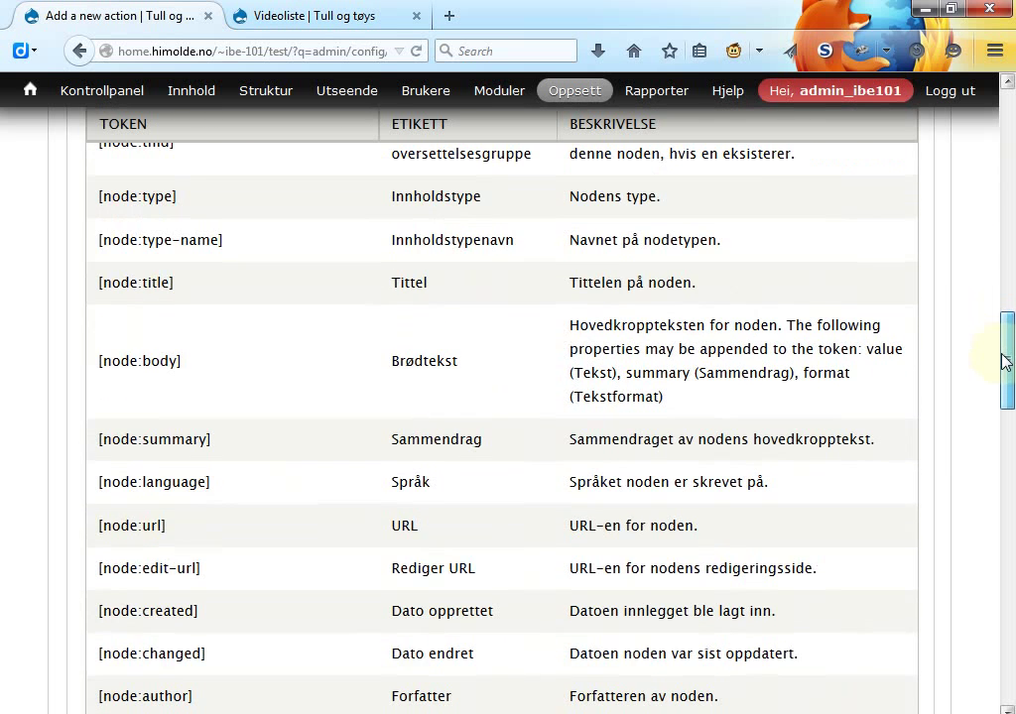
pyautogui.moveTo(178, 283); pyautogui.dragTo(98, 303)
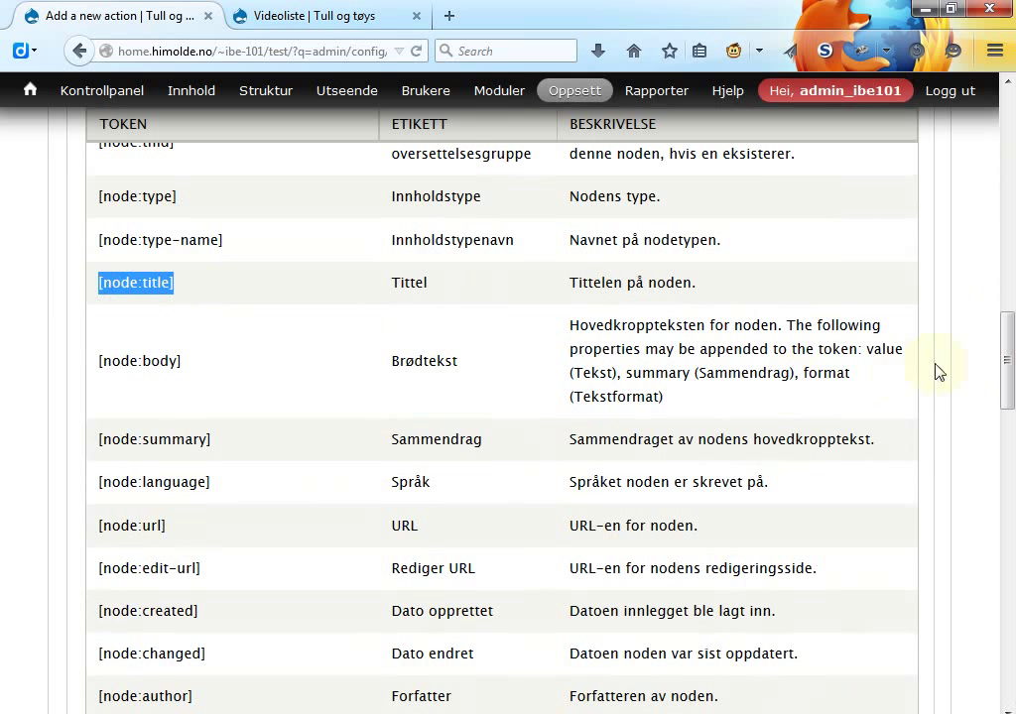
pyautogui.moveTo(1009, 360); pyautogui.dragTo(1008, 166)
pyautogui.click(460, 192)
pyautogui.write('[node:title]')
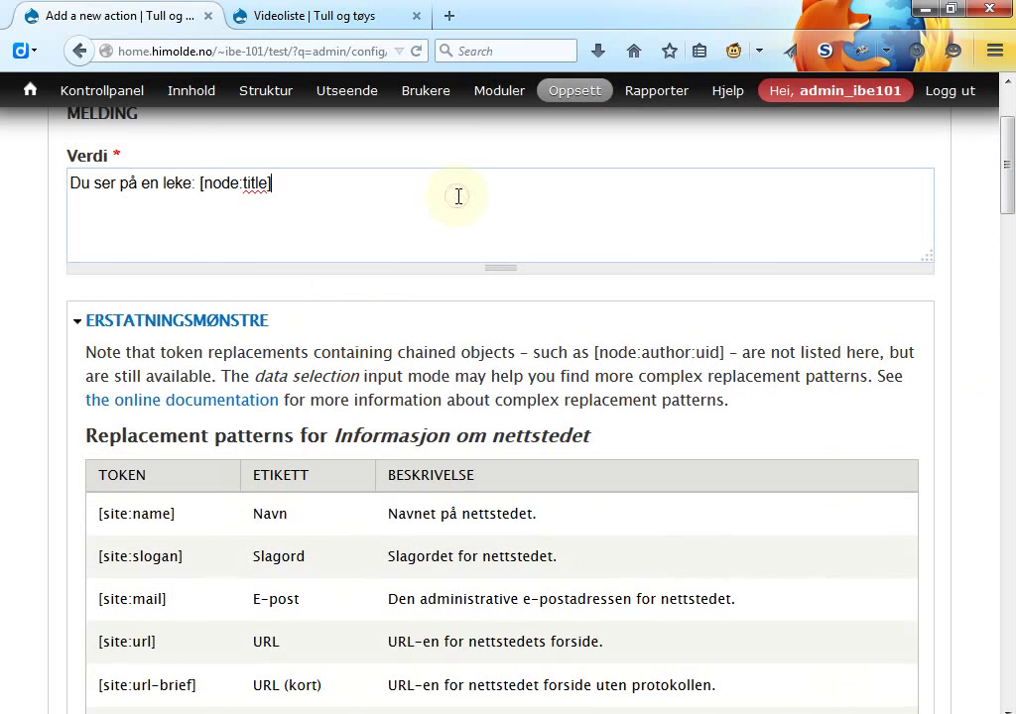
pyautogui.click(189, 322)
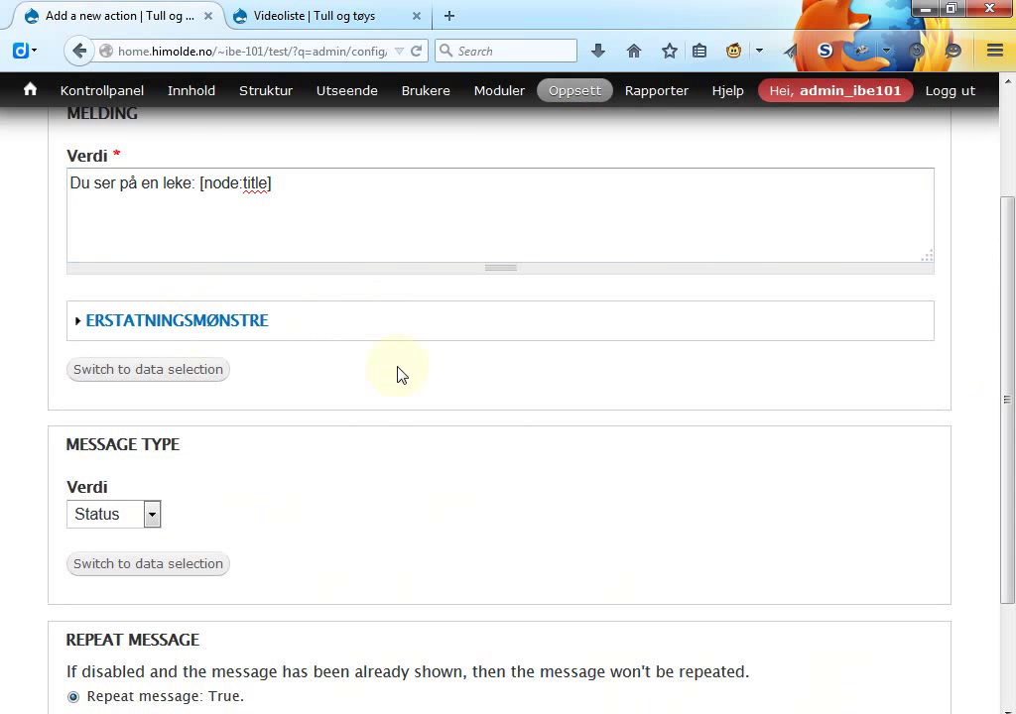
# Keep the message type as Status and save the action
pyautogui.moveTo(1011, 415); pyautogui.dragTo(1011, 483)
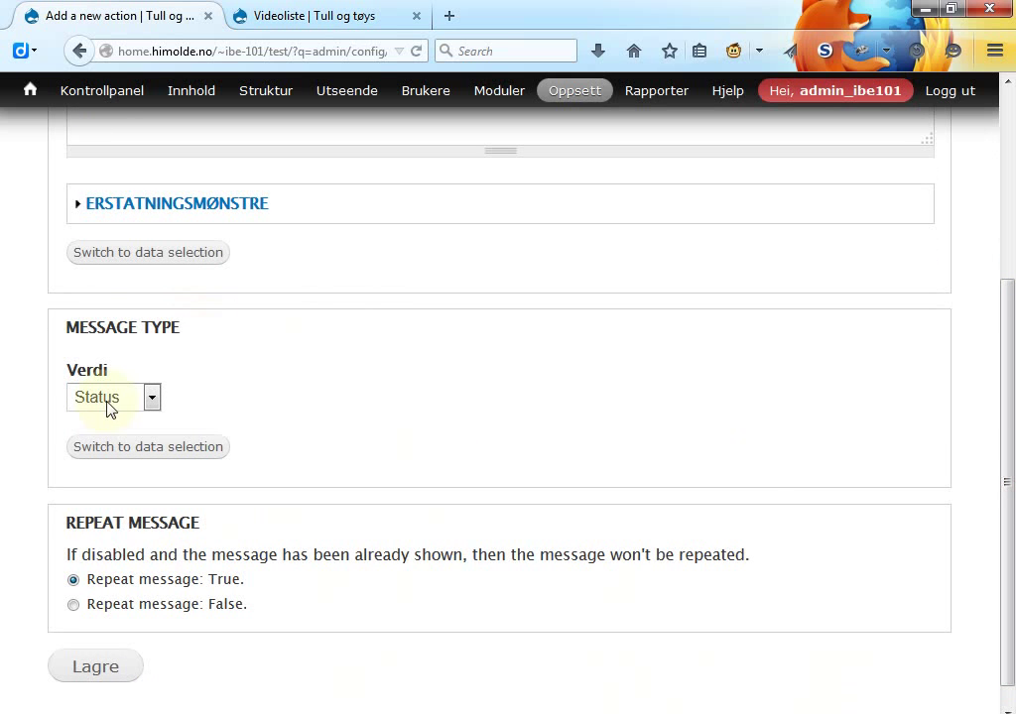
pyautogui.click(153, 398)
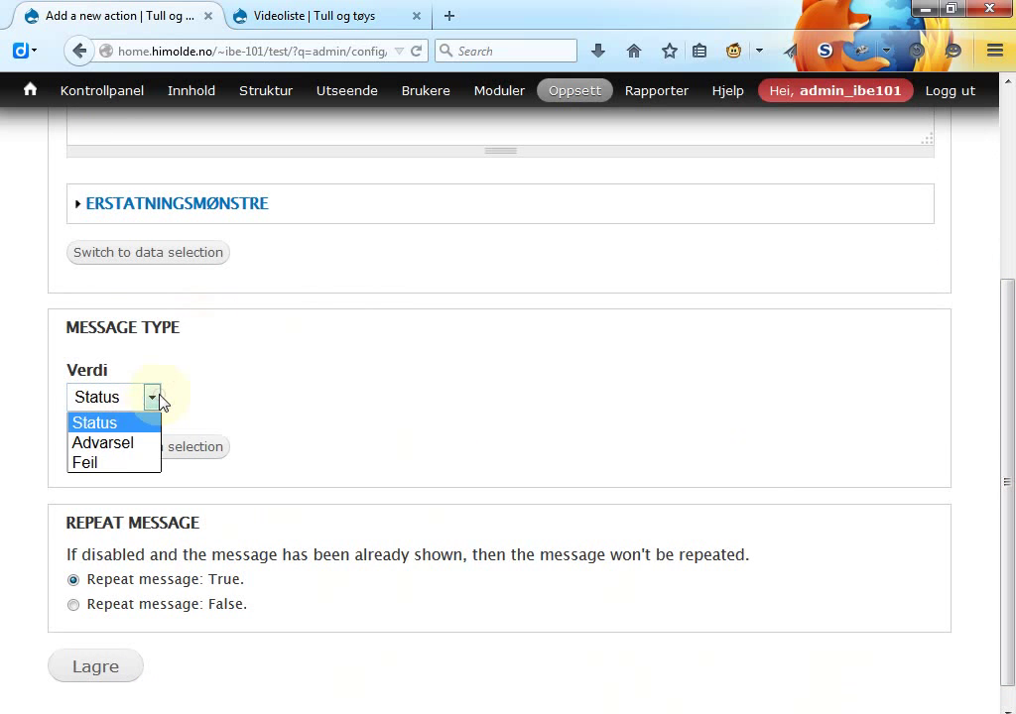
pyautogui.click(107, 429)
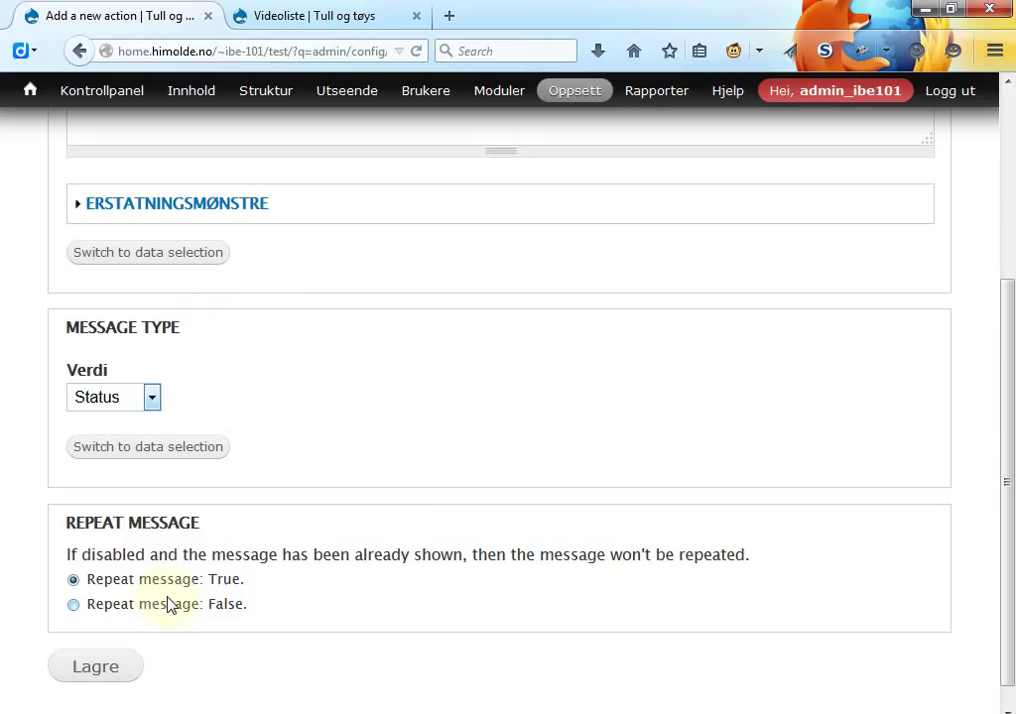
pyautogui.click(110, 673)
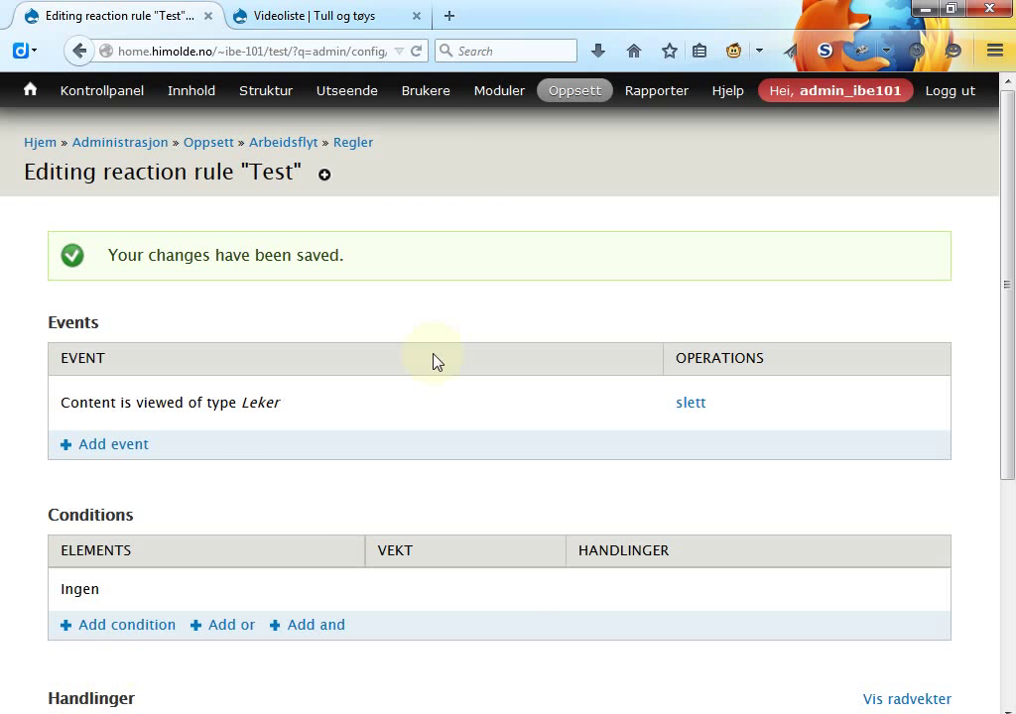
# Open the Rangle and Frisbee toys from the Videoliste page and the TEST 1 page to check where the rule's message is shown
pyautogui.click(298, 17)
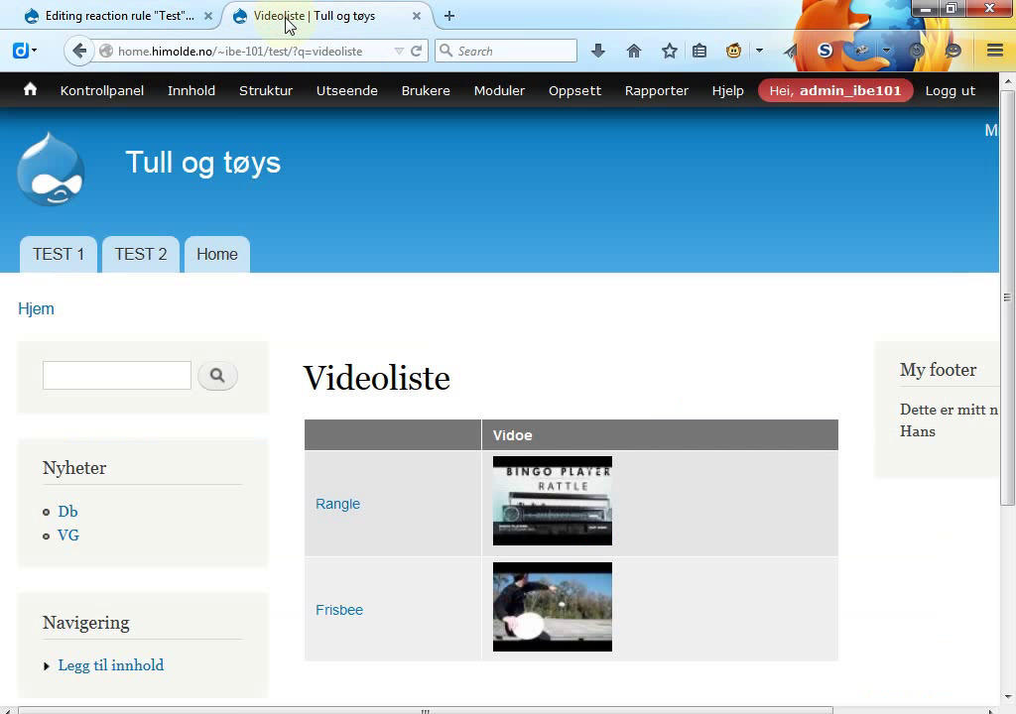
pyautogui.click(335, 507)
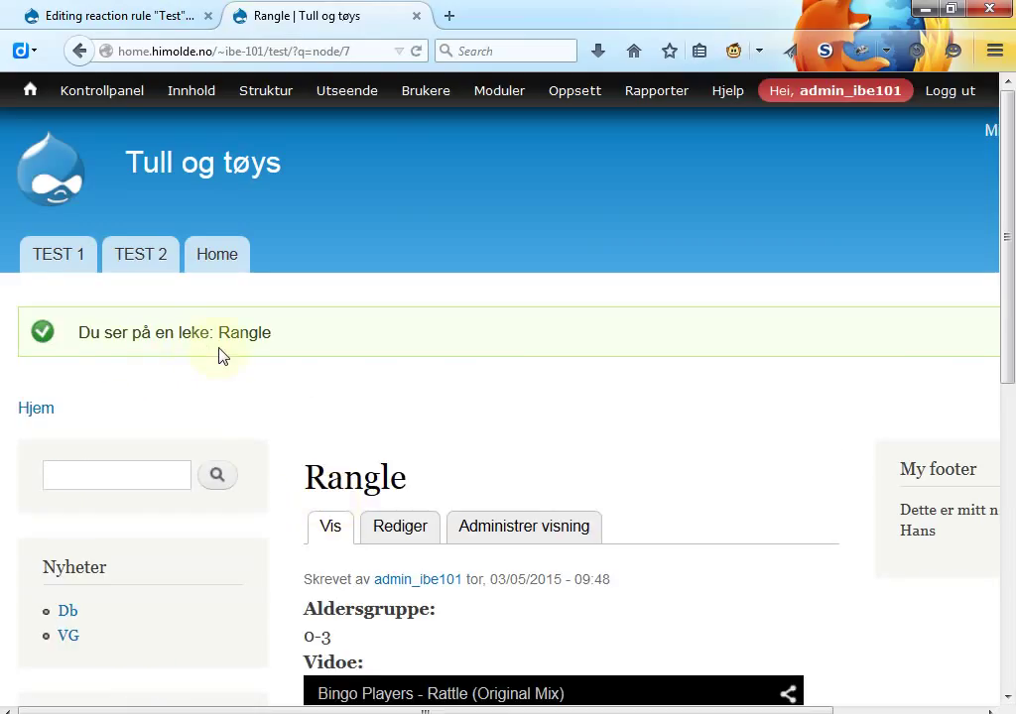
pyautogui.hotkey('alt', 'Left')
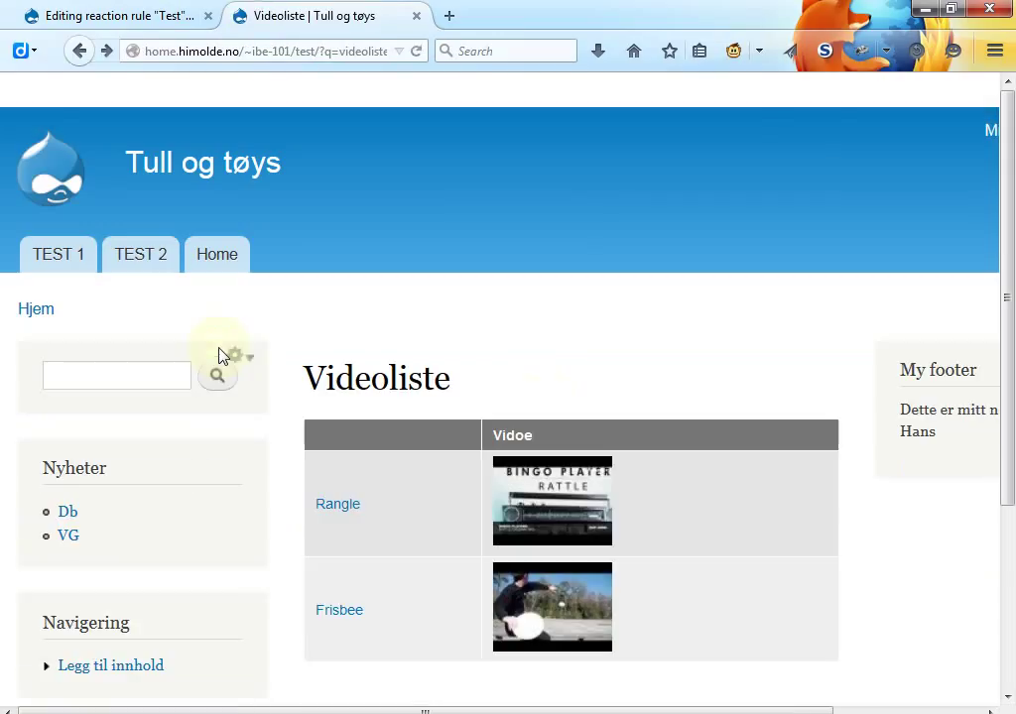
pyautogui.click(330, 621)
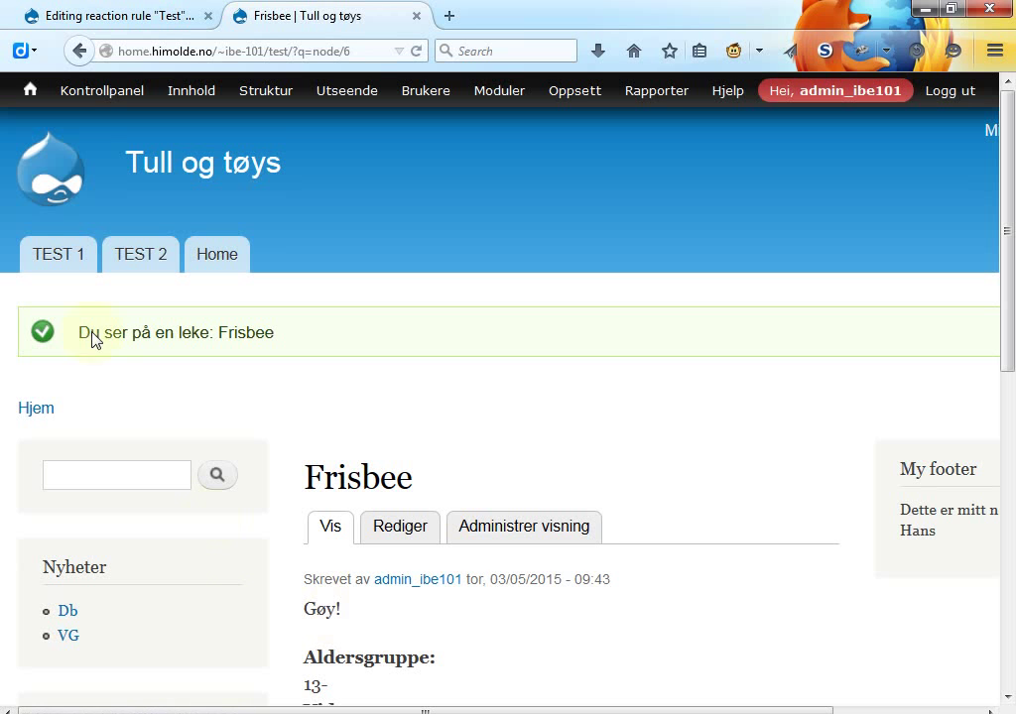
pyautogui.click(59, 256)
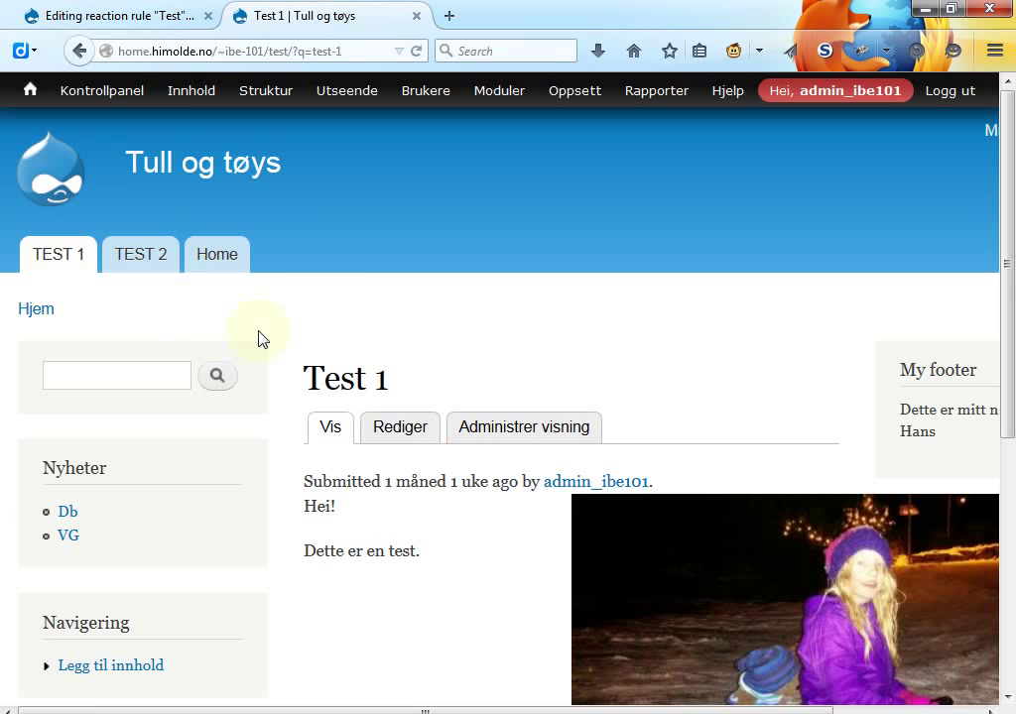
# Return to the Test rule and add a condition of the type "User has role(s)"
pyautogui.click(136, 17)
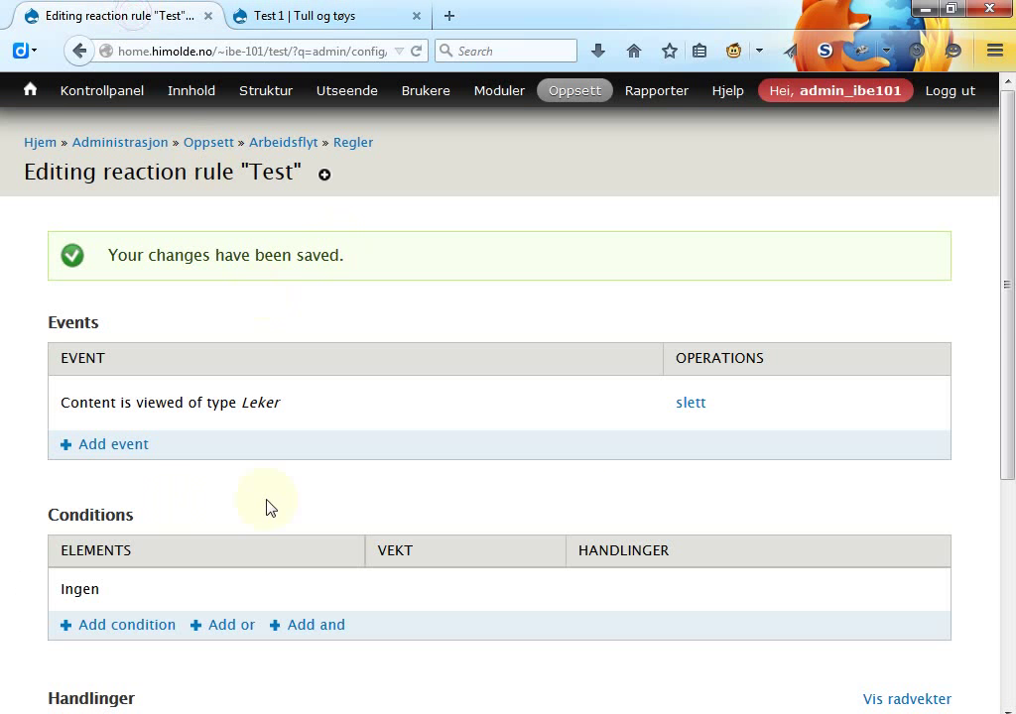
pyautogui.moveTo(1004, 325); pyautogui.dragTo(1009, 386)
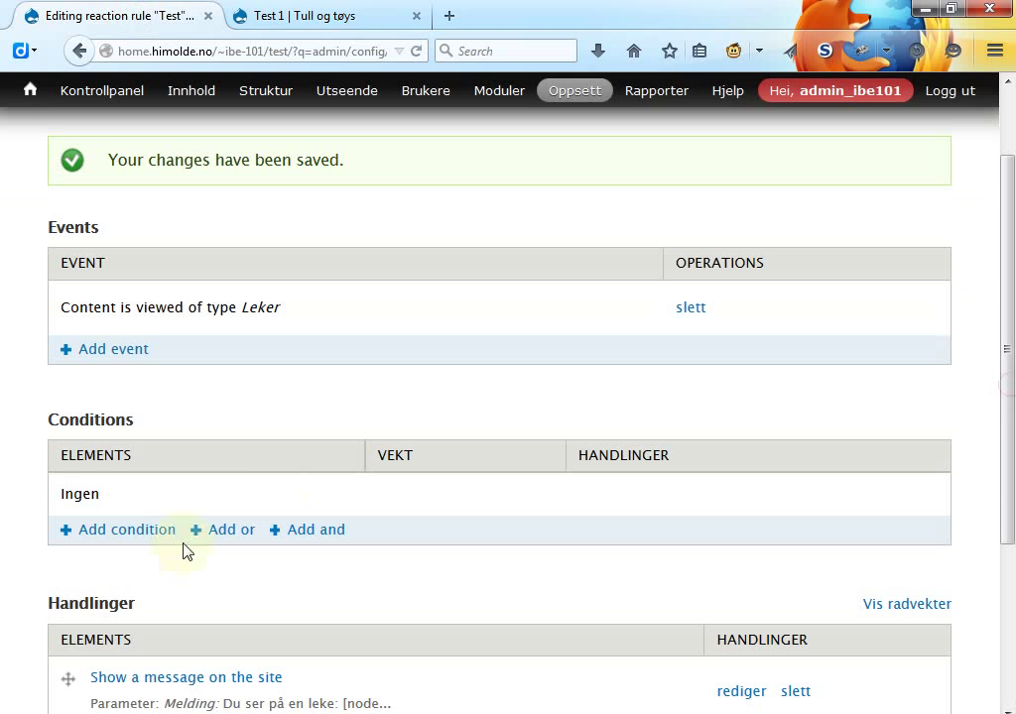
pyautogui.click(124, 537)
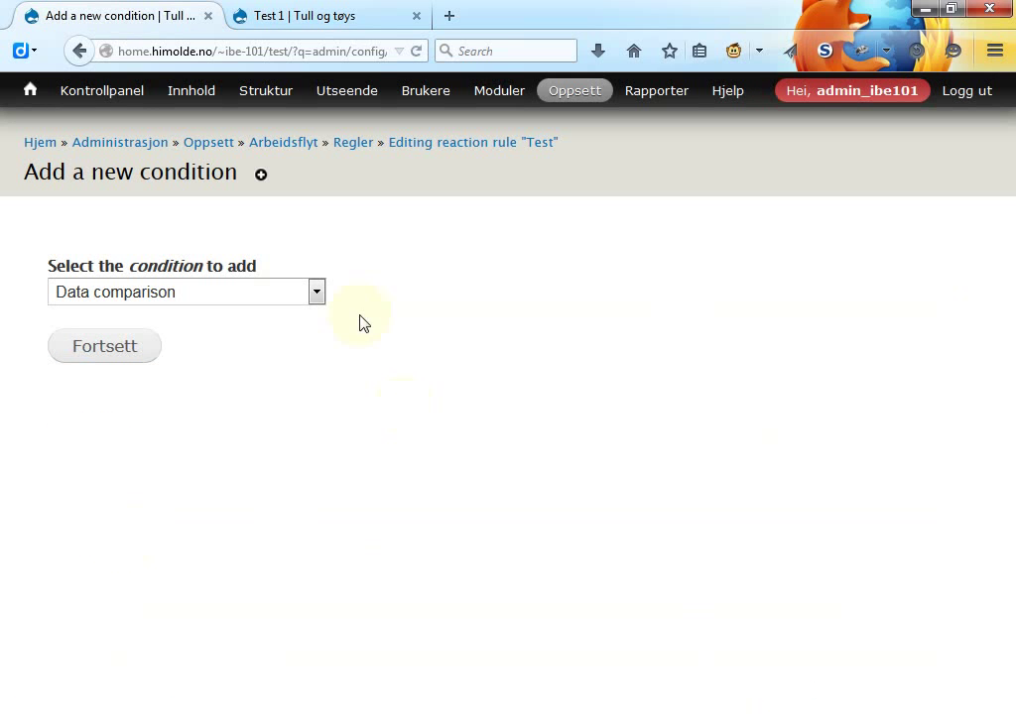
pyautogui.click(317, 292)
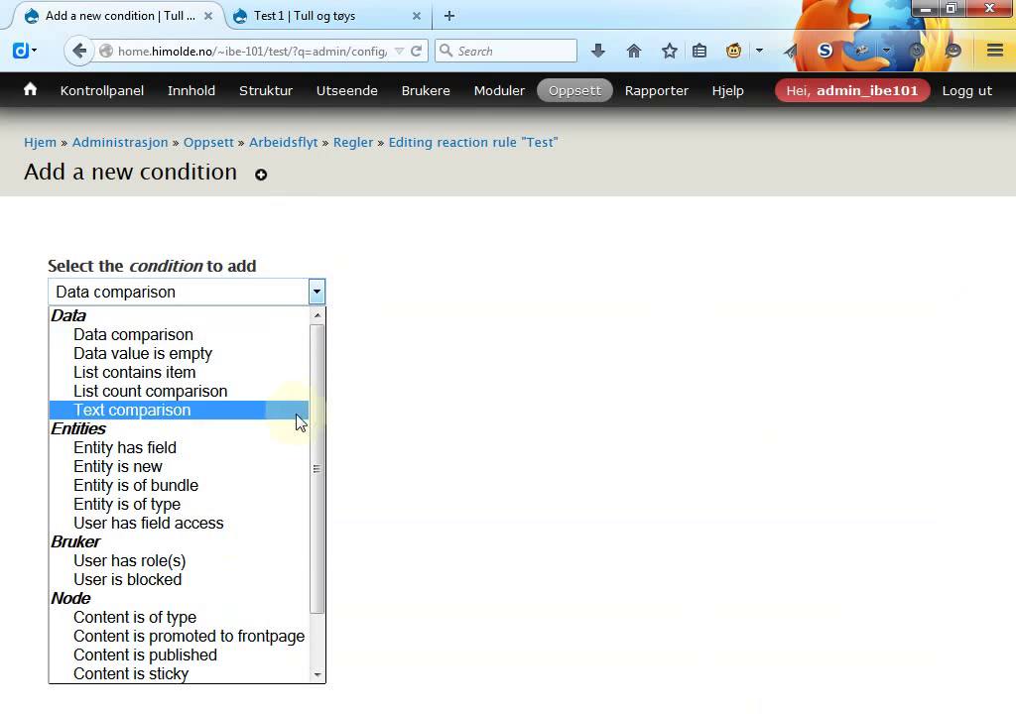
pyautogui.click(194, 564)
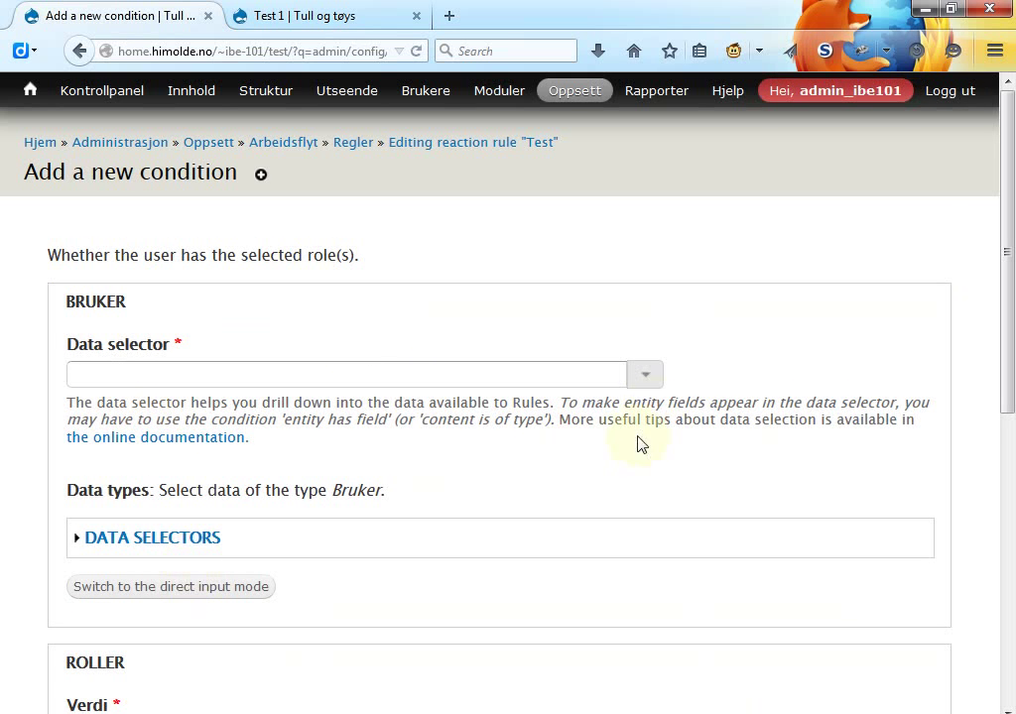
# Set the condition's user data selector to site:current-user
pyautogui.click(645, 381)
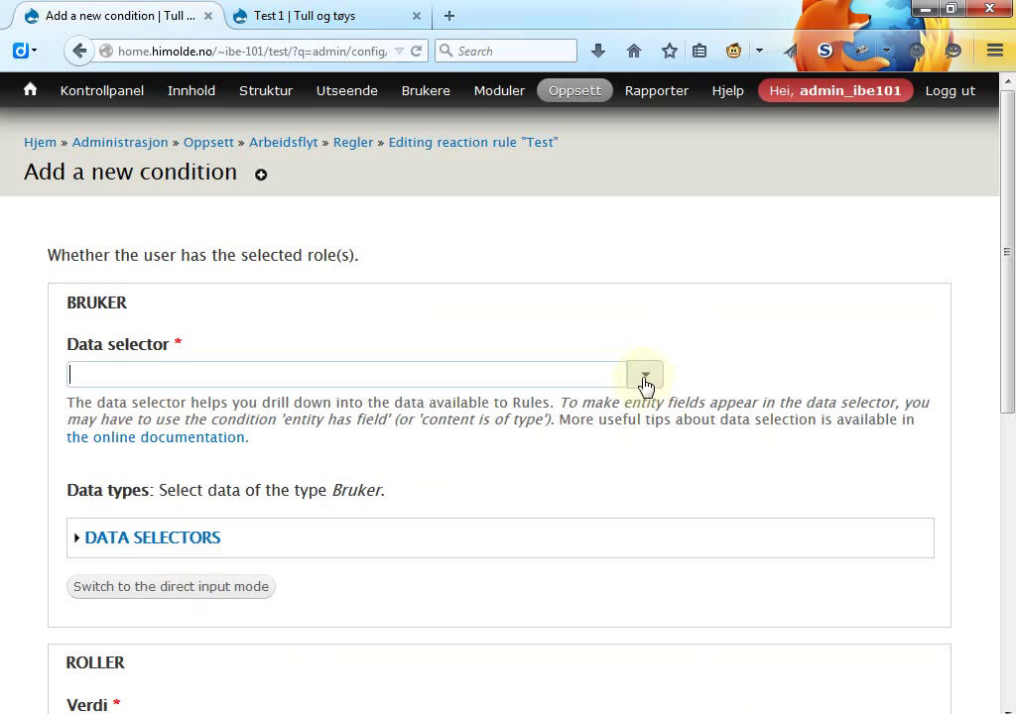
pyautogui.click(645, 381)
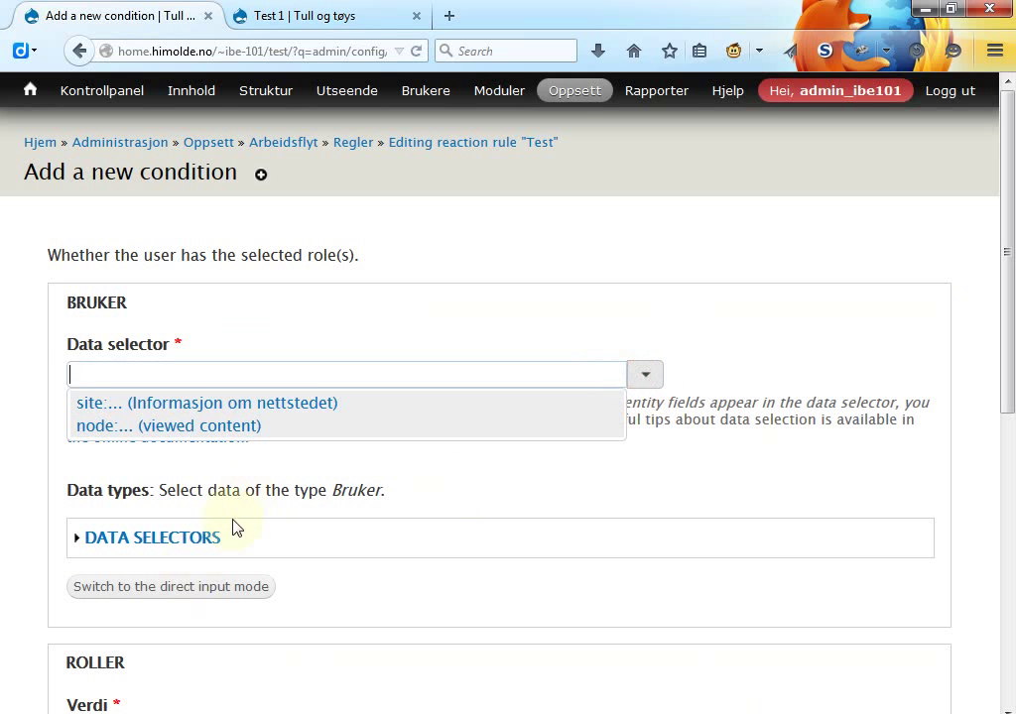
pyautogui.click(227, 401)
pyautogui.doubleClick(203, 402)
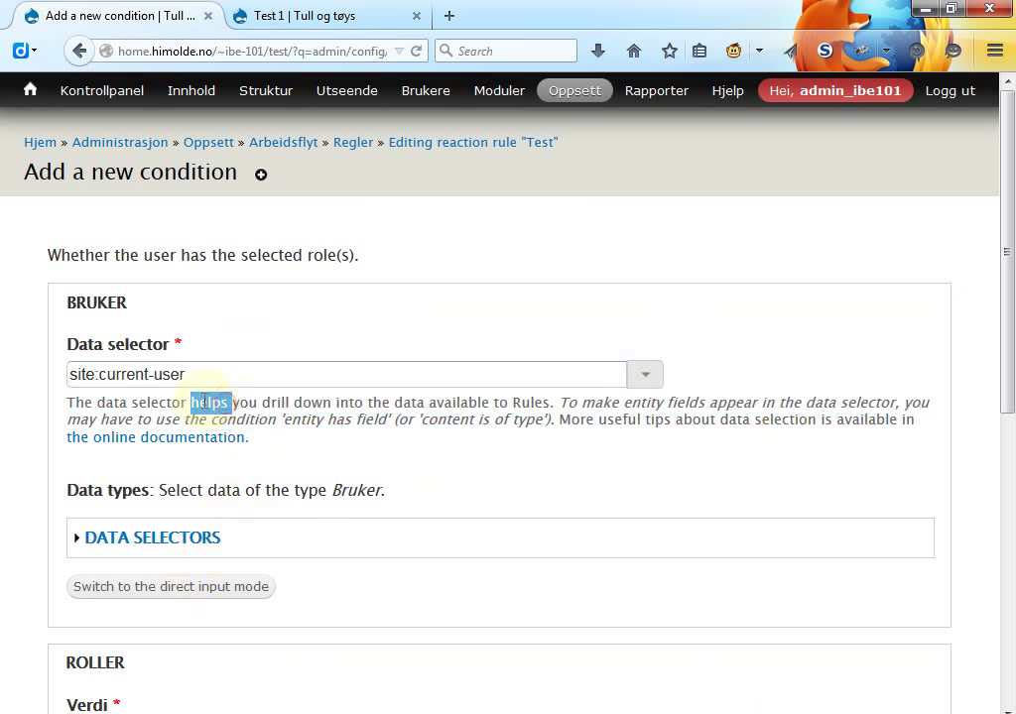
pyautogui.moveTo(203, 401); pyautogui.dragTo(522, 503)
pyautogui.click(529, 521)
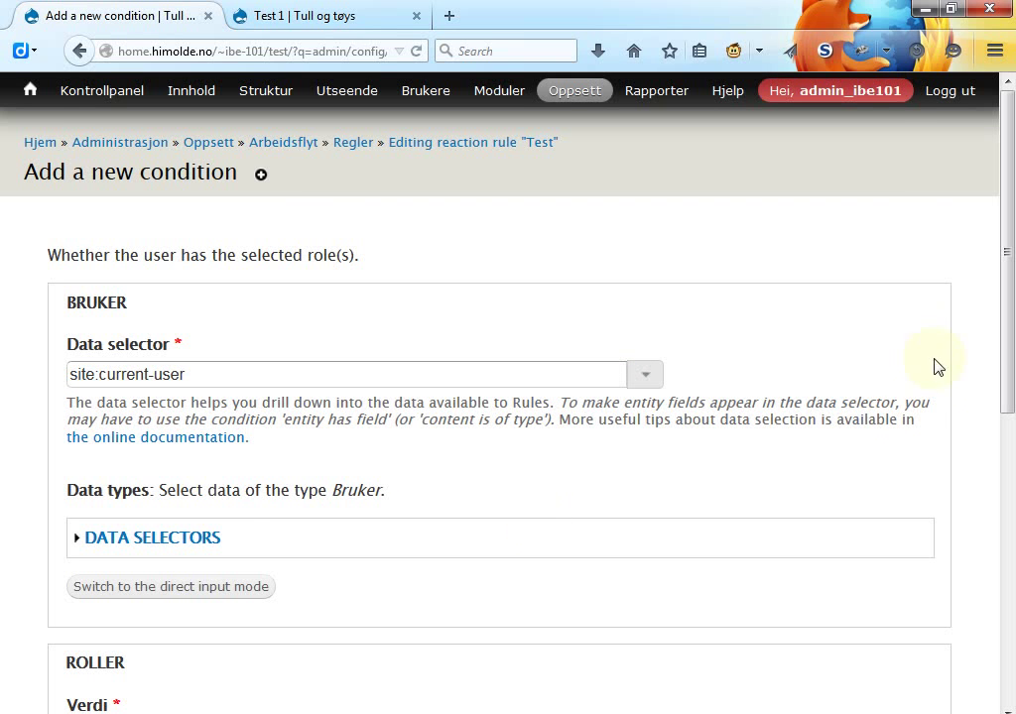
# Select the role "anonym bruker" for the condition and save it
pyautogui.moveTo(1011, 335); pyautogui.dragTo(1011, 474)
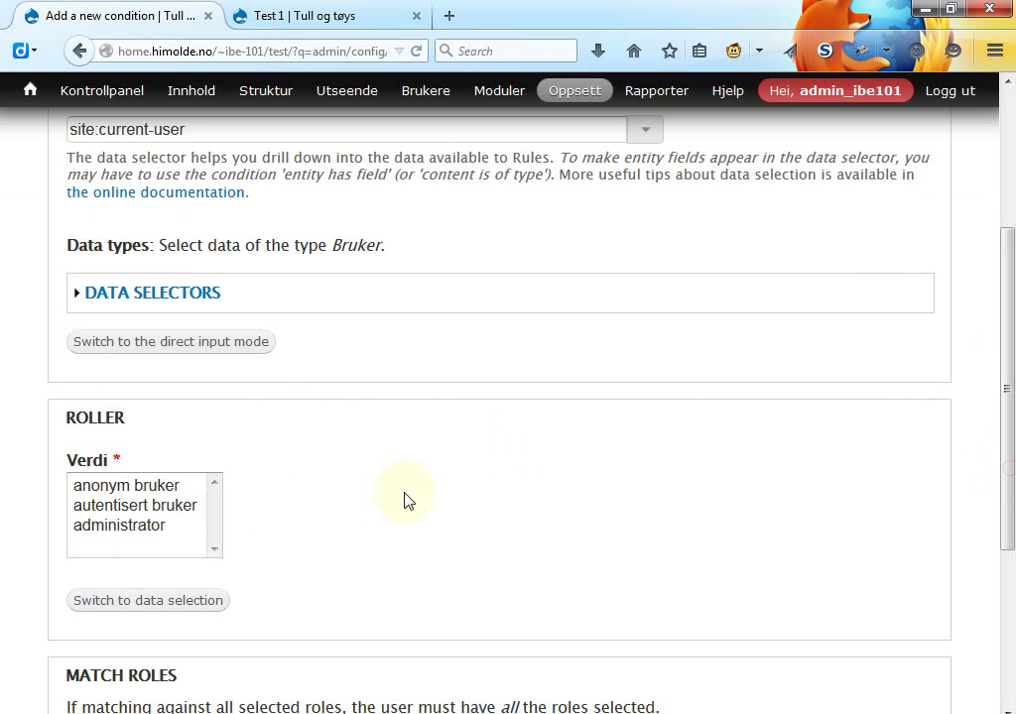
pyautogui.click(168, 486)
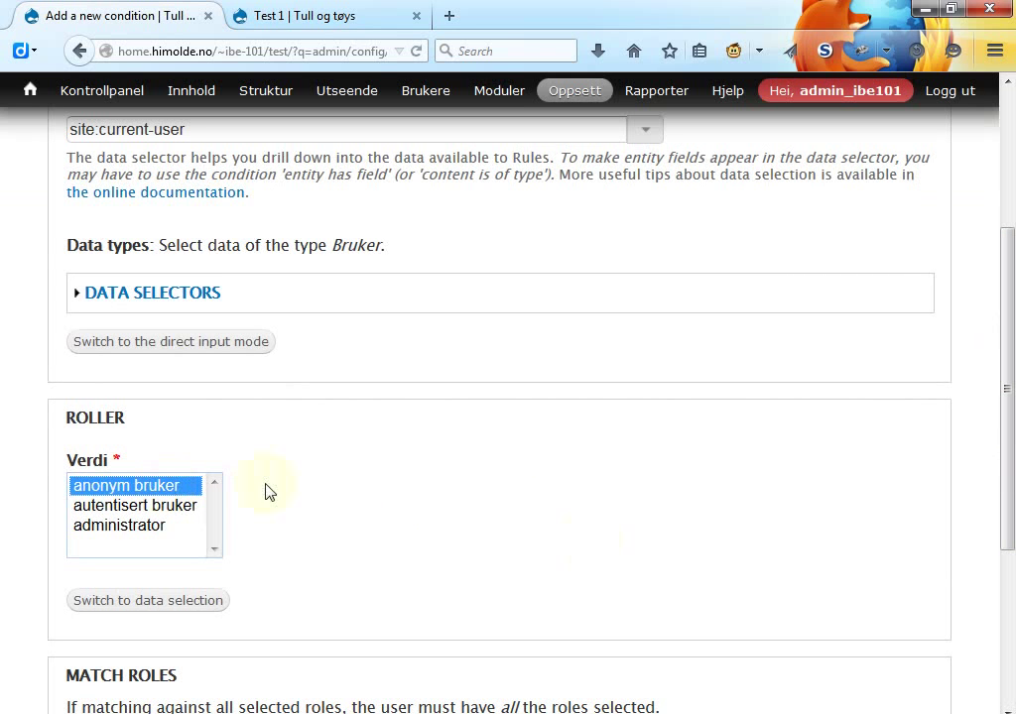
pyautogui.moveTo(1009, 494); pyautogui.dragTo(1011, 632)
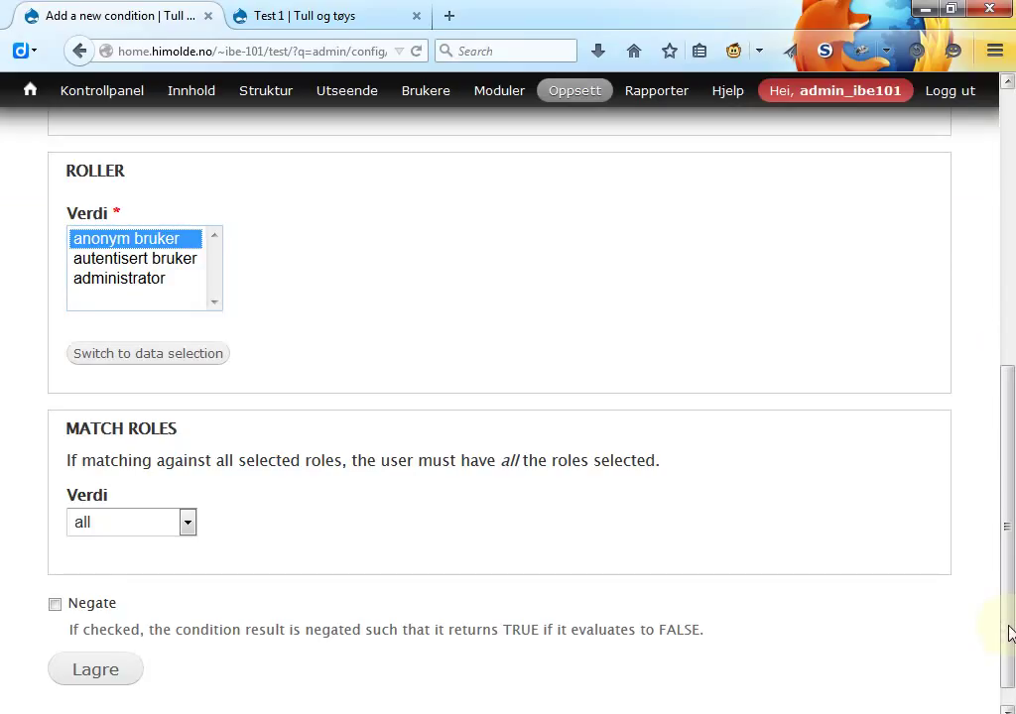
pyautogui.click(97, 681)
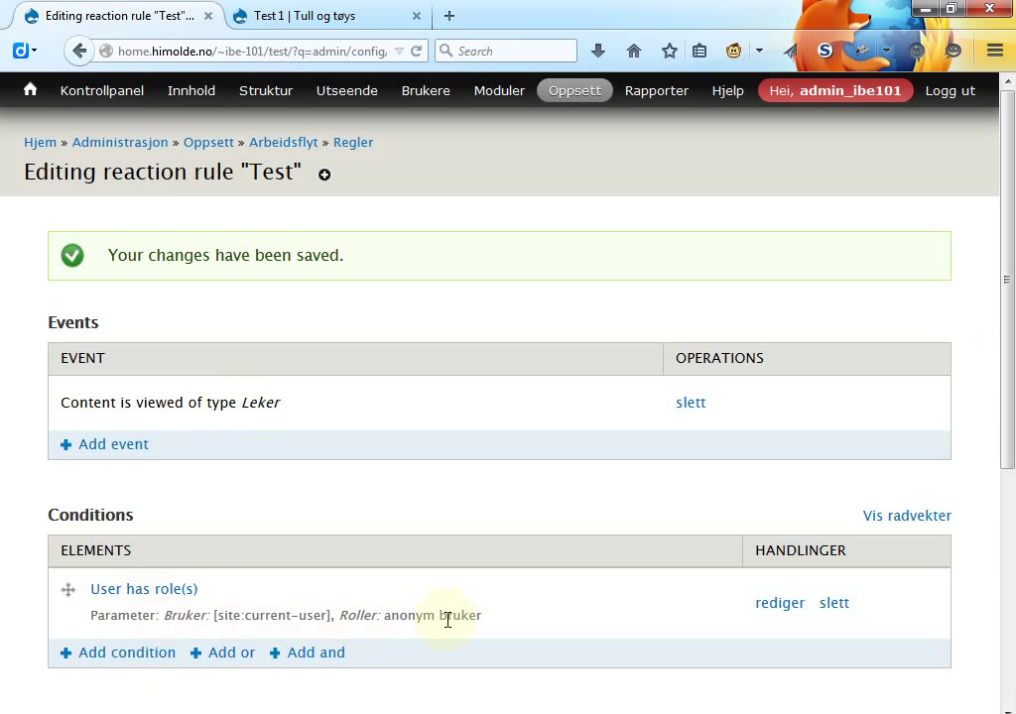
pyautogui.moveTo(1009, 388); pyautogui.dragTo(995, 594)
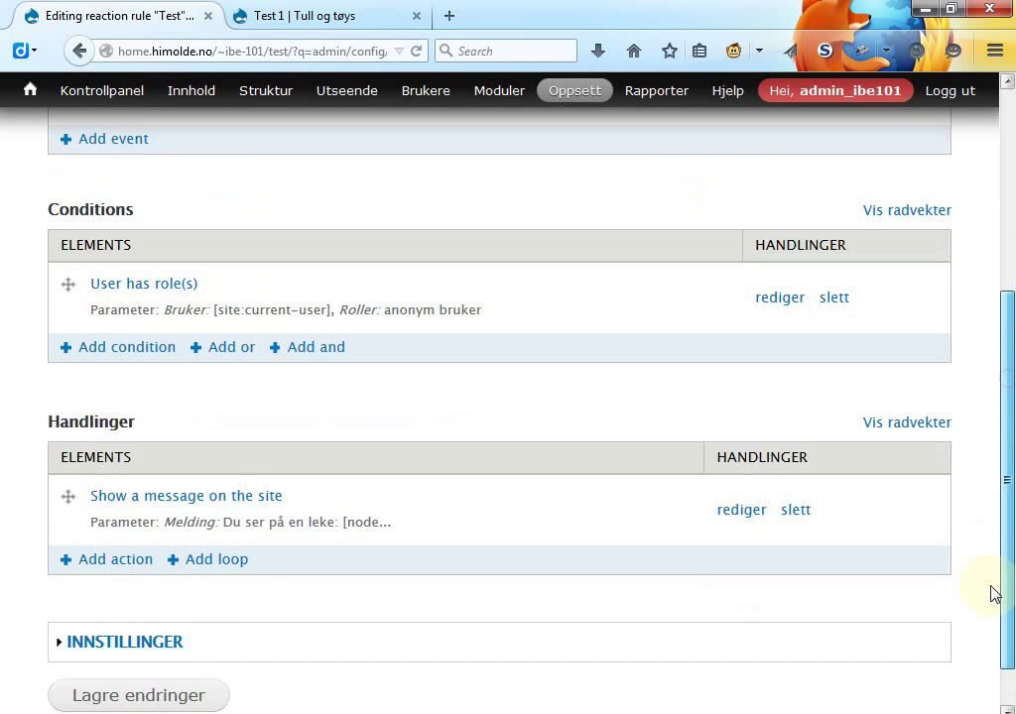
# Go back to the Frisbee page and reload it as the logged-in administrator to check whether the rule's message is shown
pyautogui.click(327, 17)
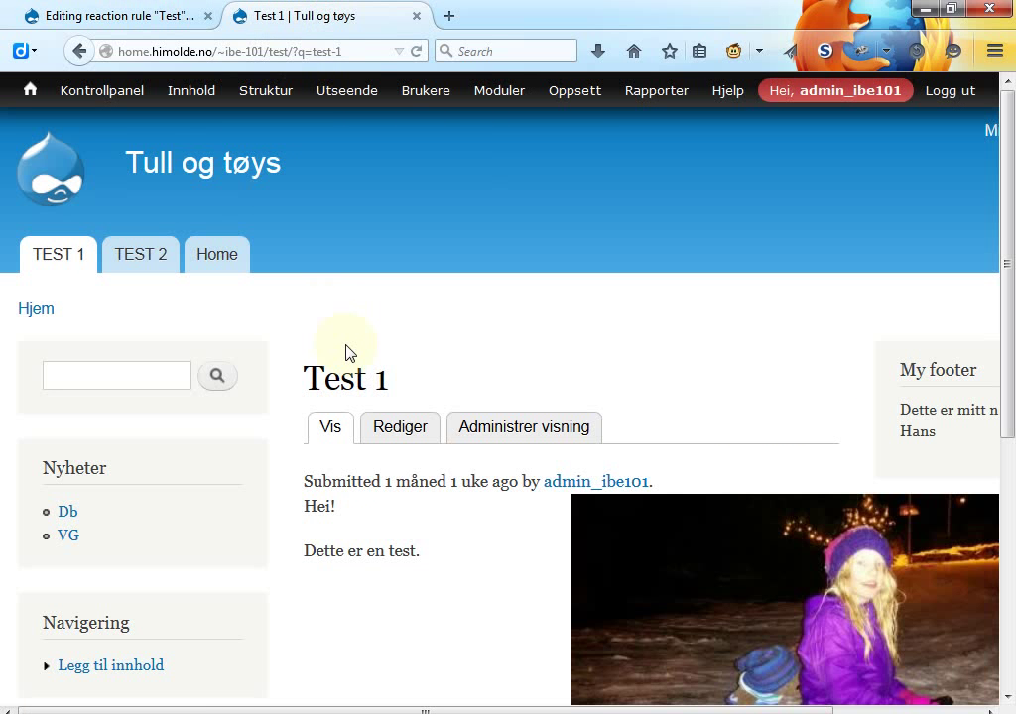
pyautogui.press('F5')
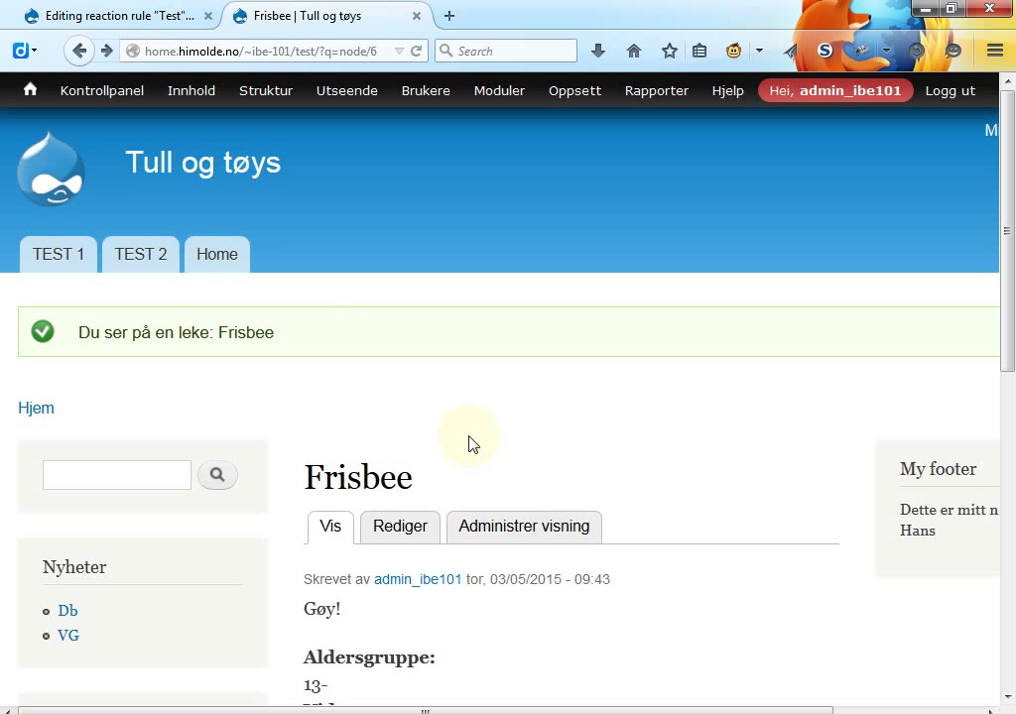
pyautogui.press('F5')
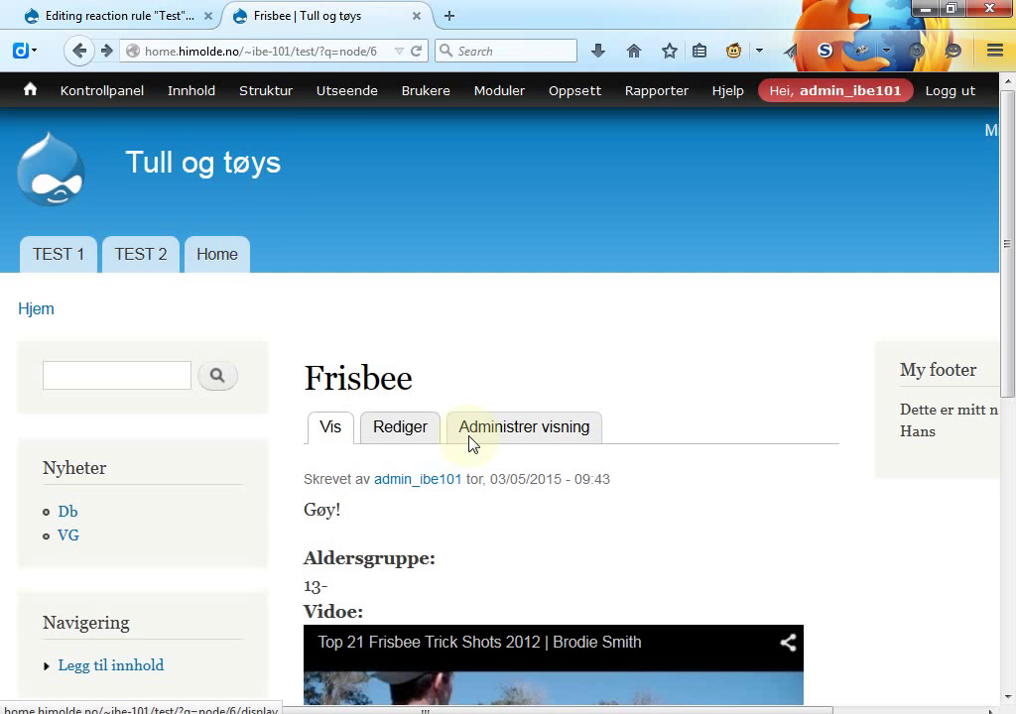
# Copy the Frisbee page's address and open it in Chrome without logging in to check the rule's message for anonymous users
pyautogui.click(352, 51)
pyautogui.hotkey('ctrl', 'c')
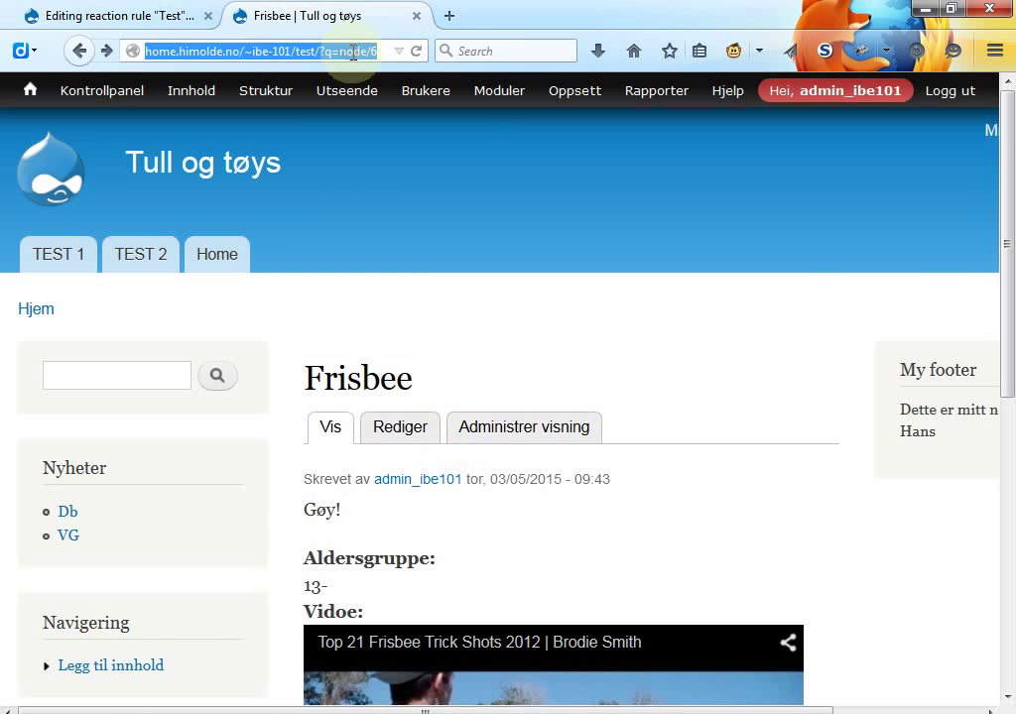
pyautogui.hotkey('alt', 'Tab')
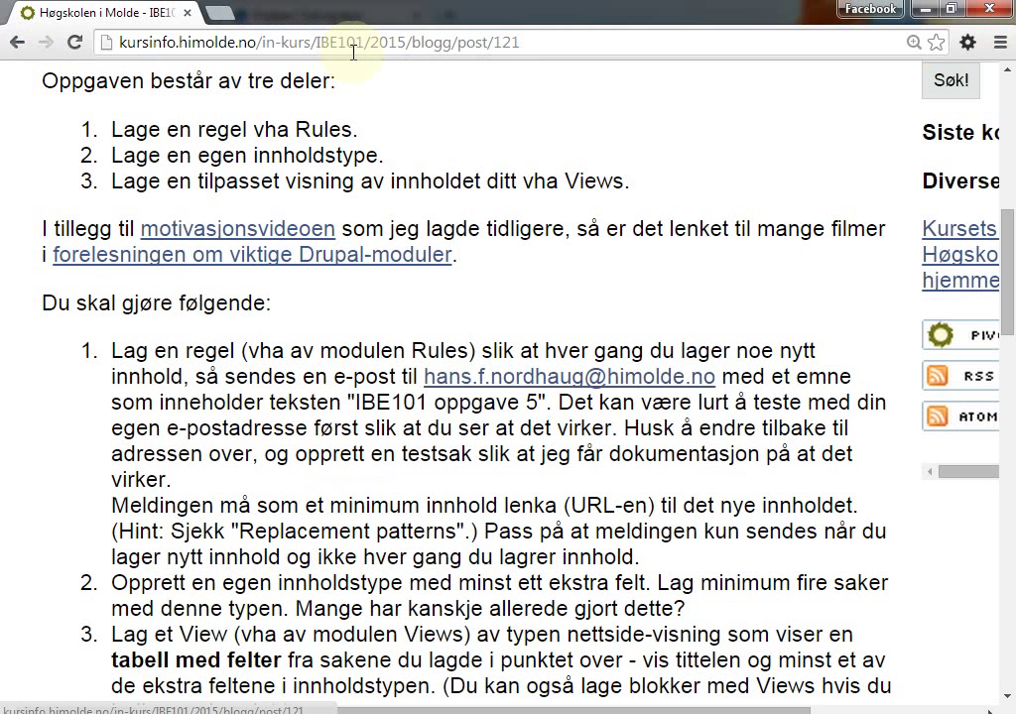
pyautogui.click(352, 52)
pyautogui.hotkey('ctrl', 'v')
pyautogui.press('Return')
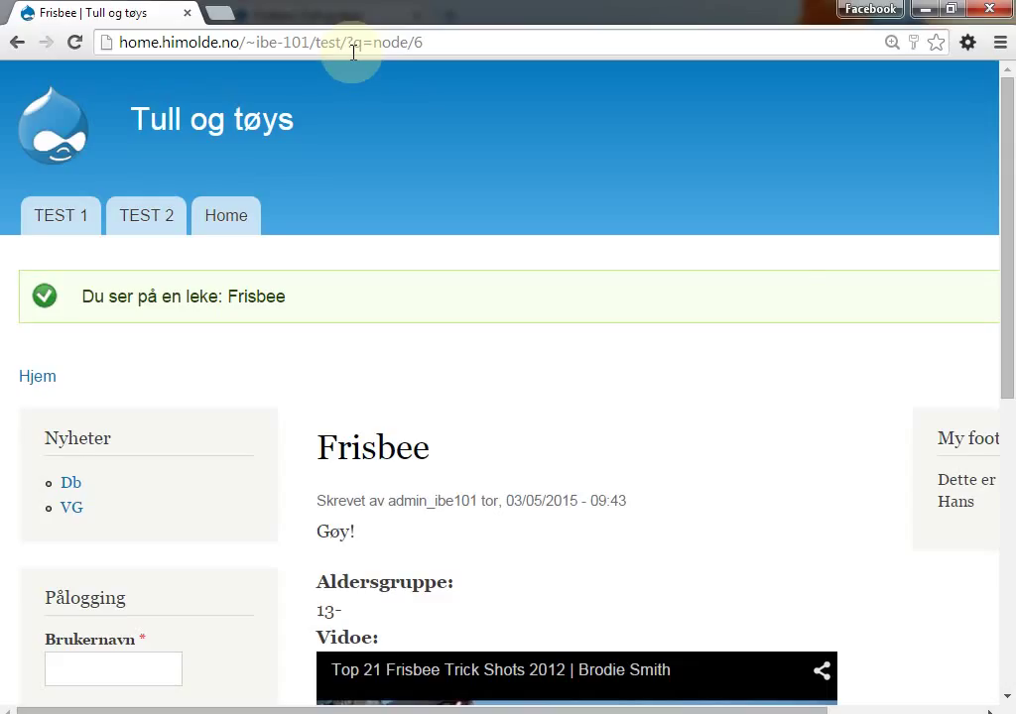
pyautogui.hotkey('alt', 'Tab')
pyautogui.hotkey('alt', 'Tab')
pyautogui.hotkey('alt', 'Tab')
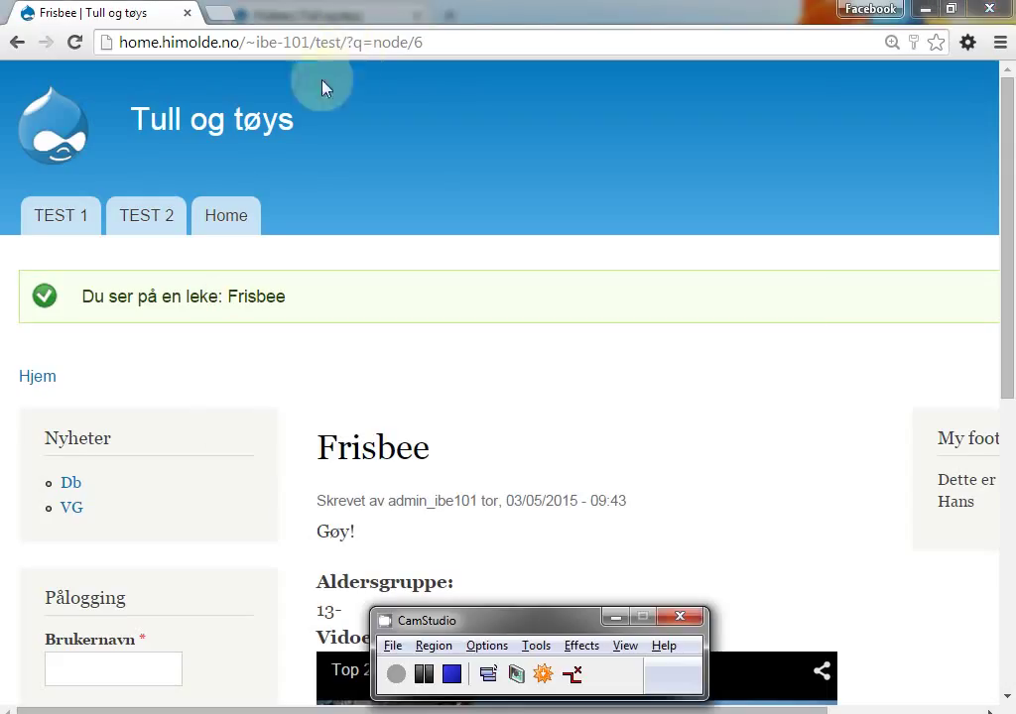